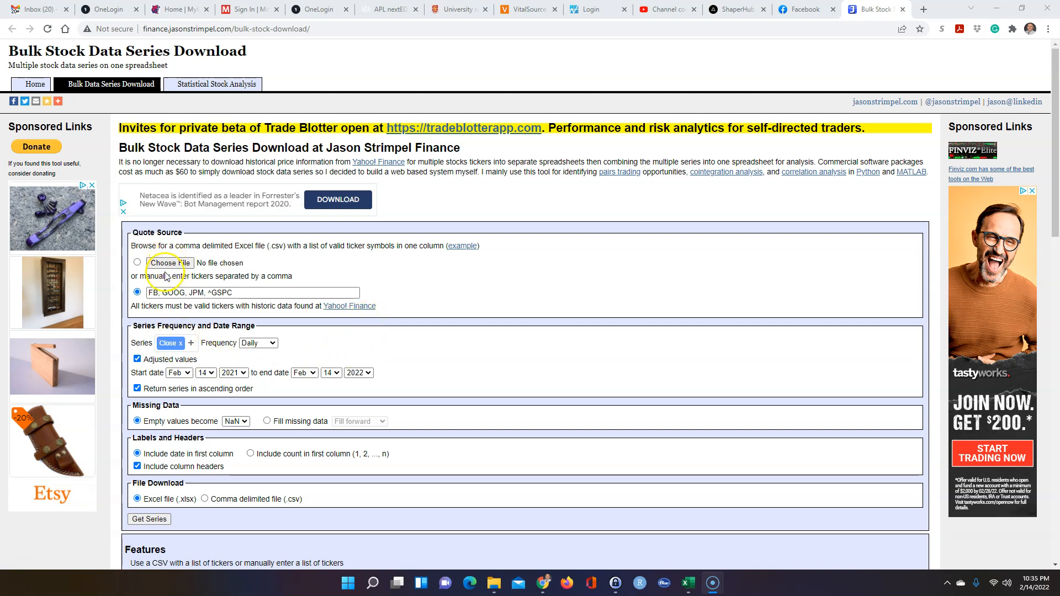
# Set the start date to December 2020 and open the downloaded Close-price workbook
pyautogui.click(137, 262)
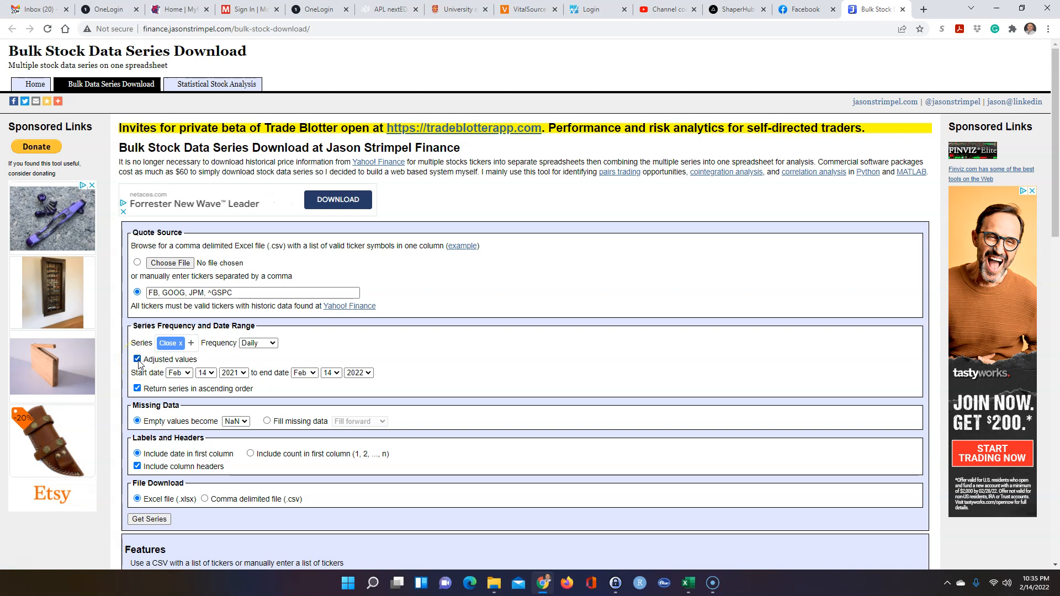
pyautogui.click(187, 374)
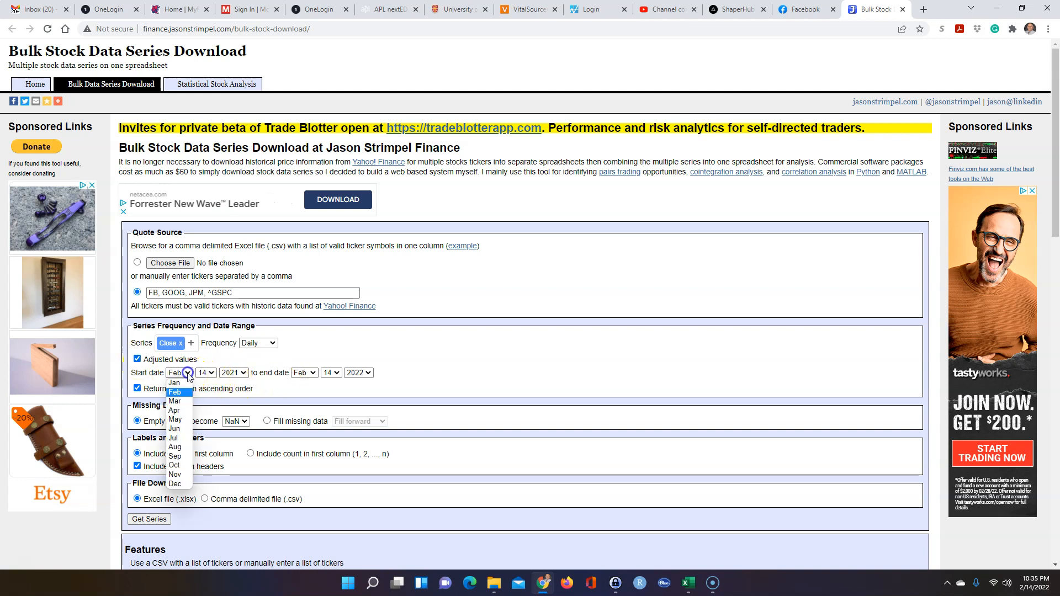
pyautogui.click(177, 484)
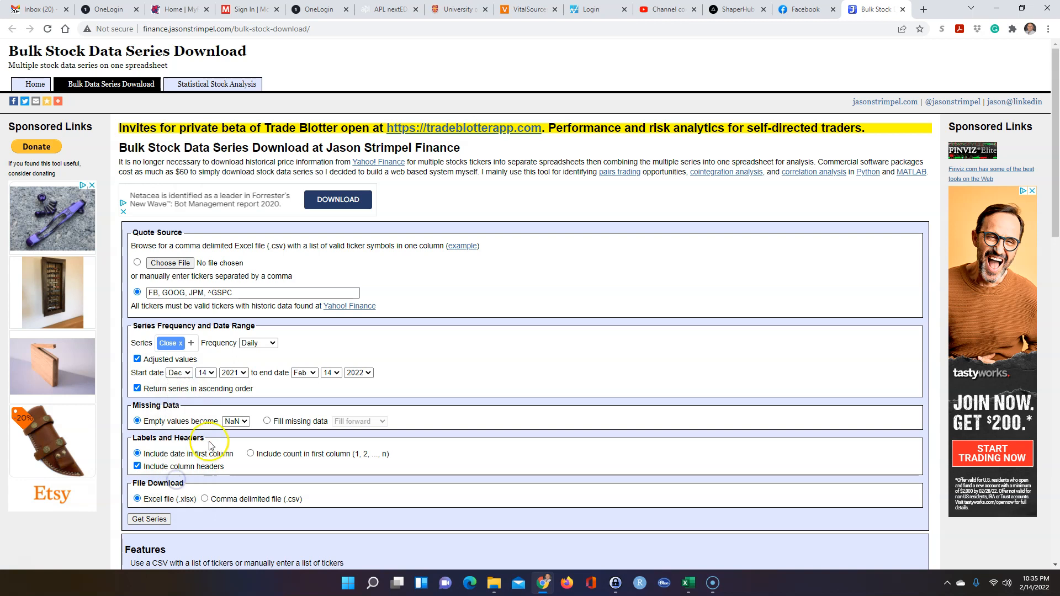
pyautogui.click(243, 374)
pyautogui.click(231, 401)
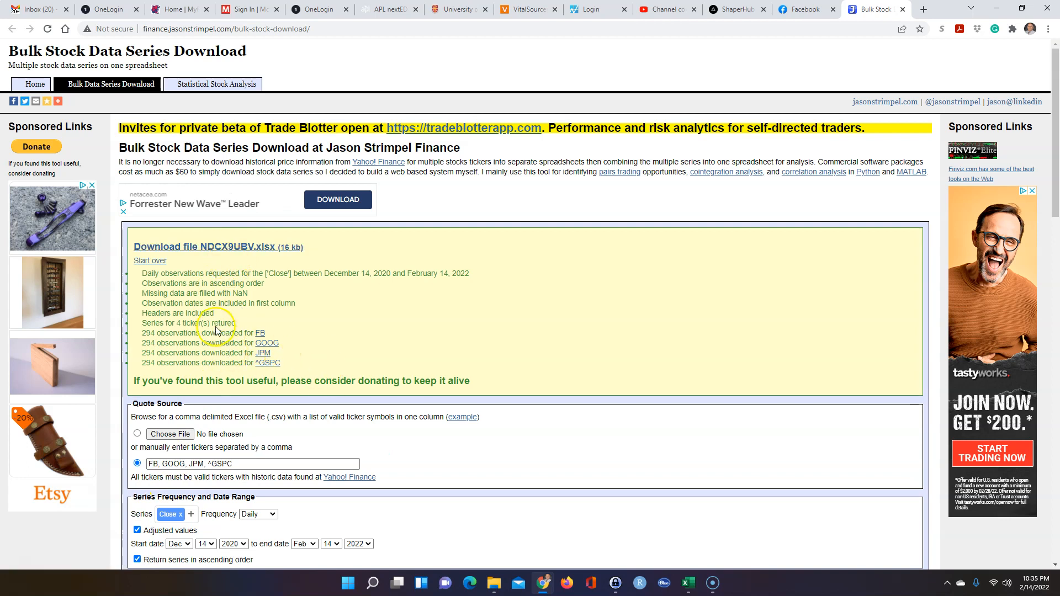
pyautogui.tripleClick(201, 246)
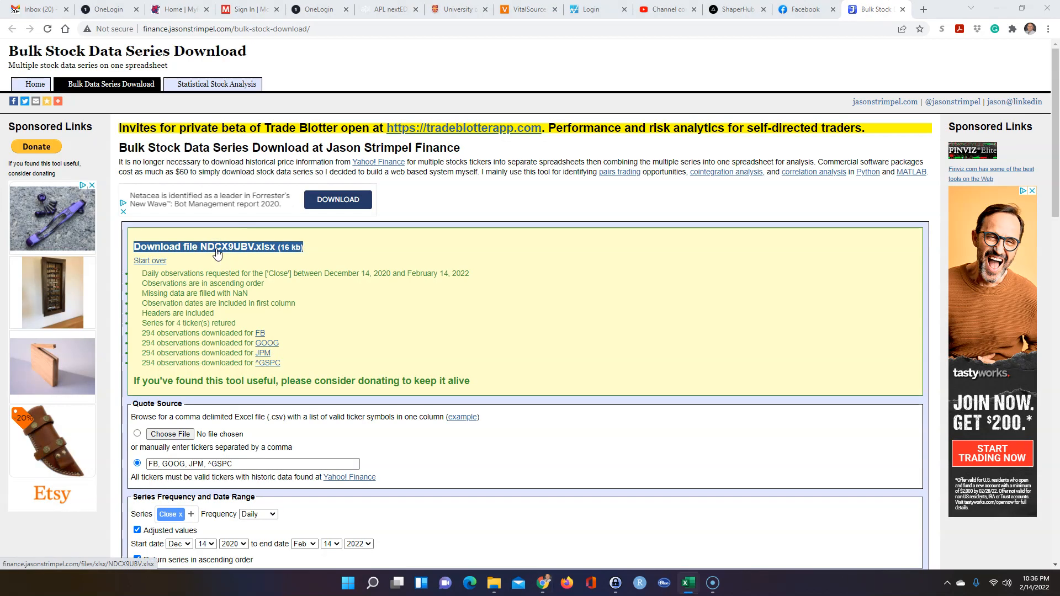
pyautogui.click(365, 301)
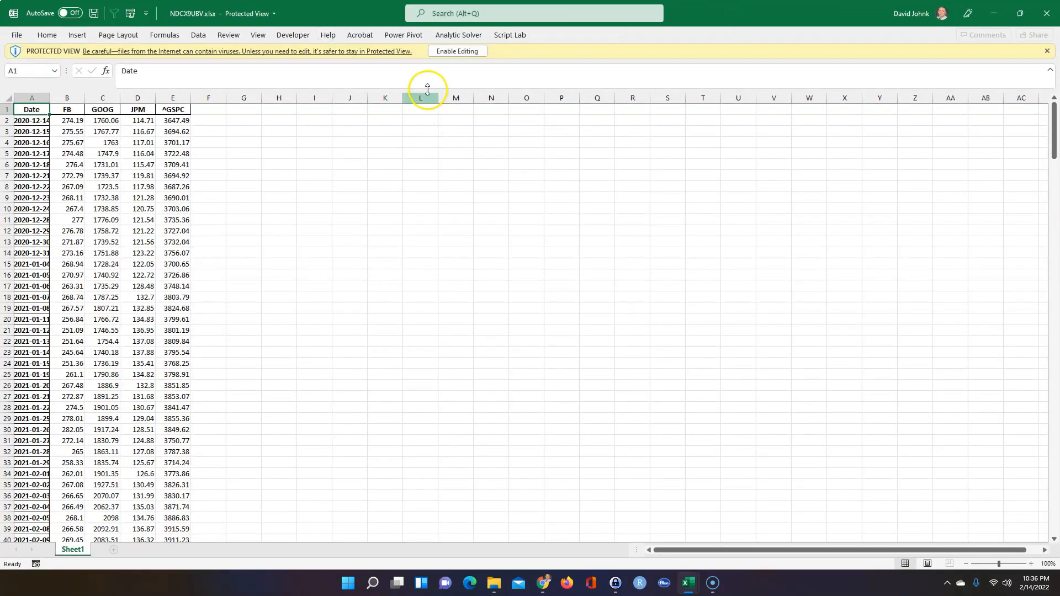
# Enable editing, widen column A for full dates, and format columns B–E as Accounting
pyautogui.click(464, 52)
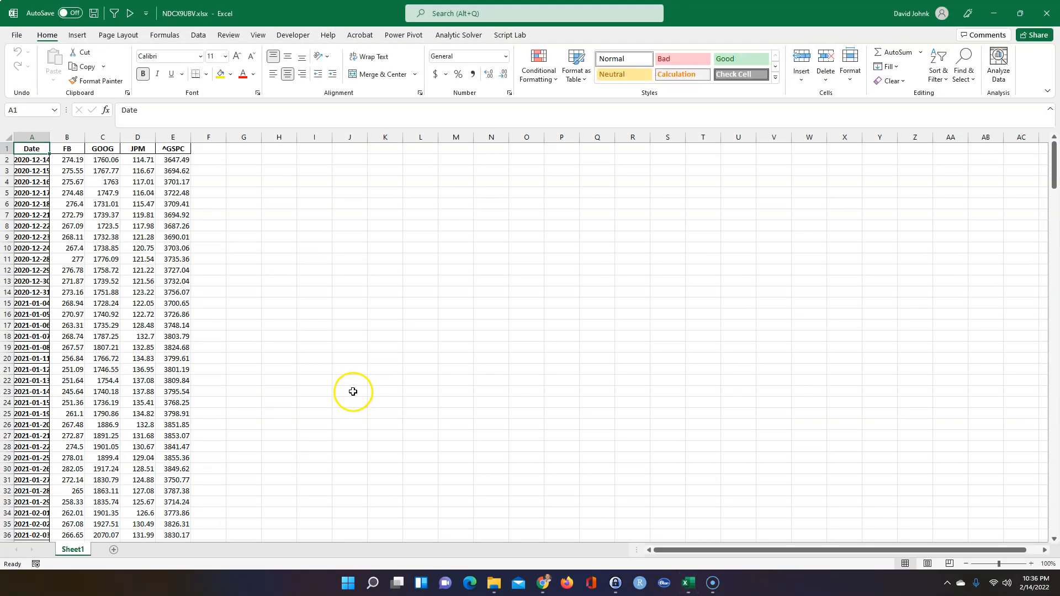
pyautogui.click(353, 391)
pyautogui.moveTo(50, 137); pyautogui.dragTo(194, 137)
pyautogui.click(37, 227)
pyautogui.click(89, 160)
pyautogui.click(89, 170)
pyautogui.click(89, 202)
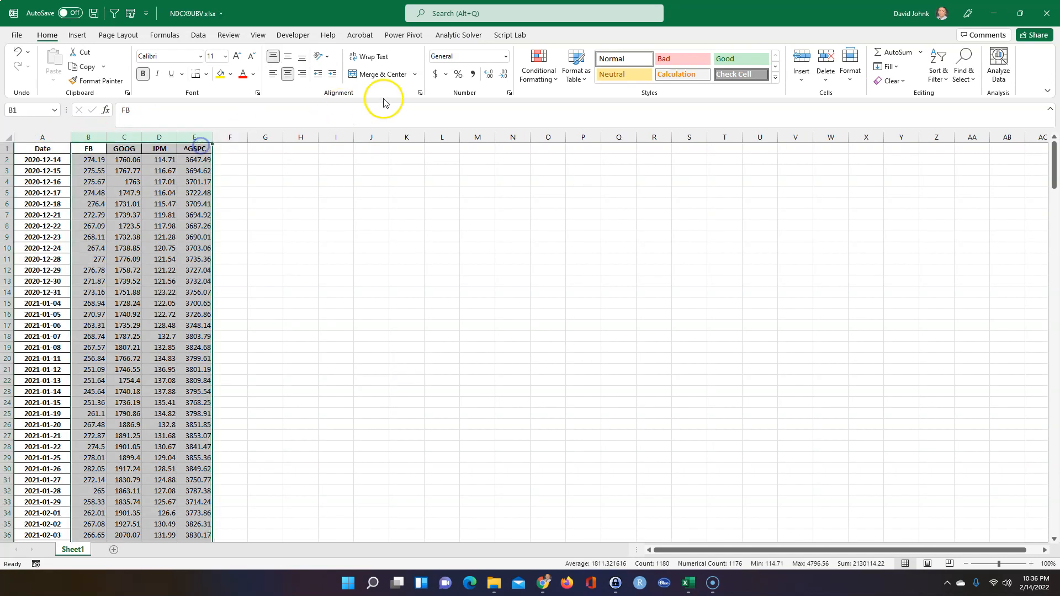
pyautogui.click(437, 75)
pyautogui.click(205, 237)
pyautogui.click(127, 292)
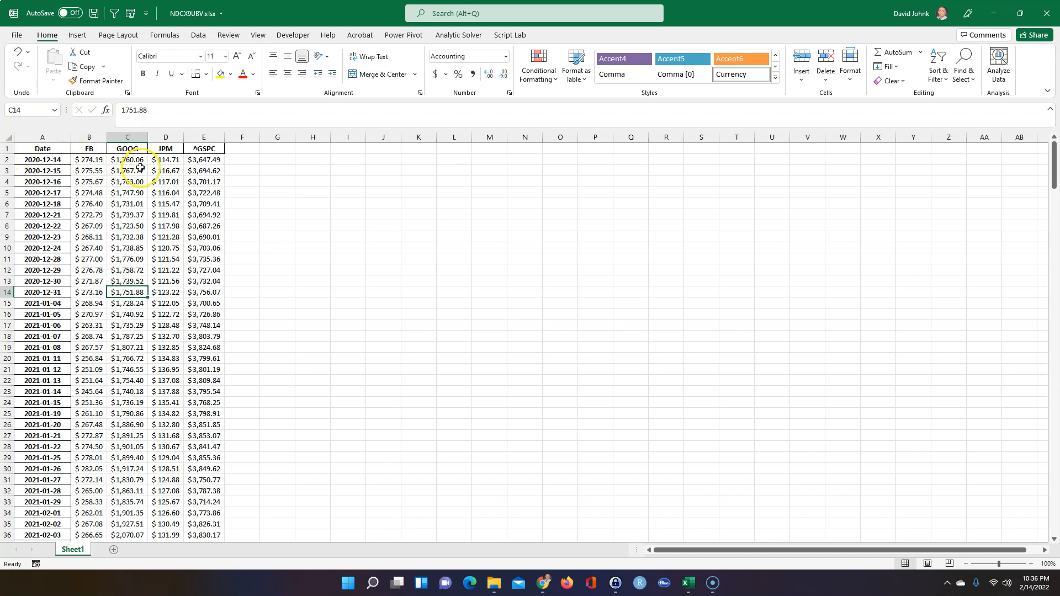
# Enter =B1 in F2 and fill it right to I2 to repeat the ticker headers
pyautogui.click(243, 157)
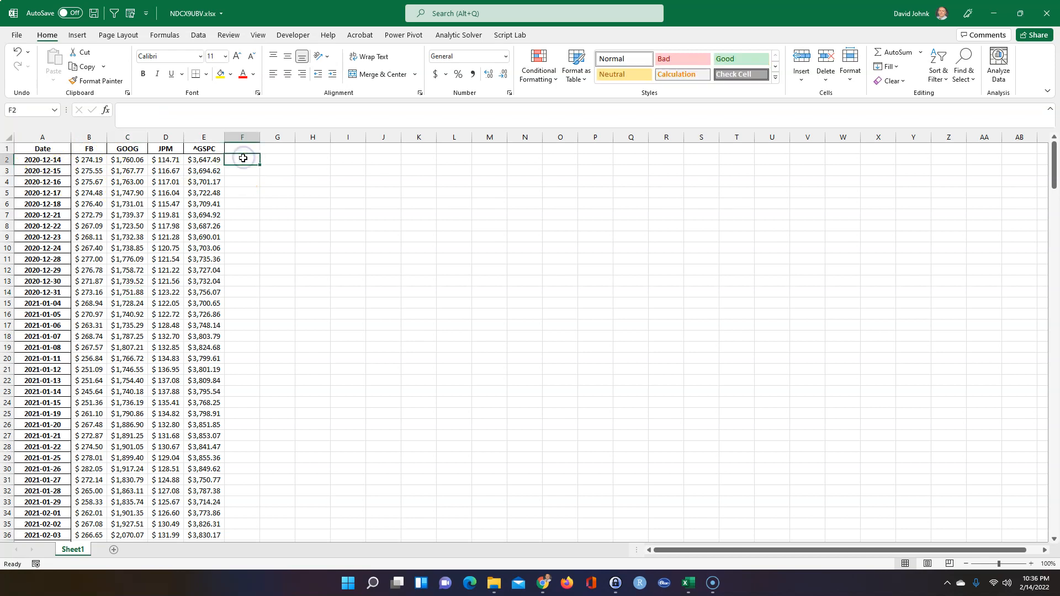
pyautogui.write('=')
pyautogui.click(96, 152)
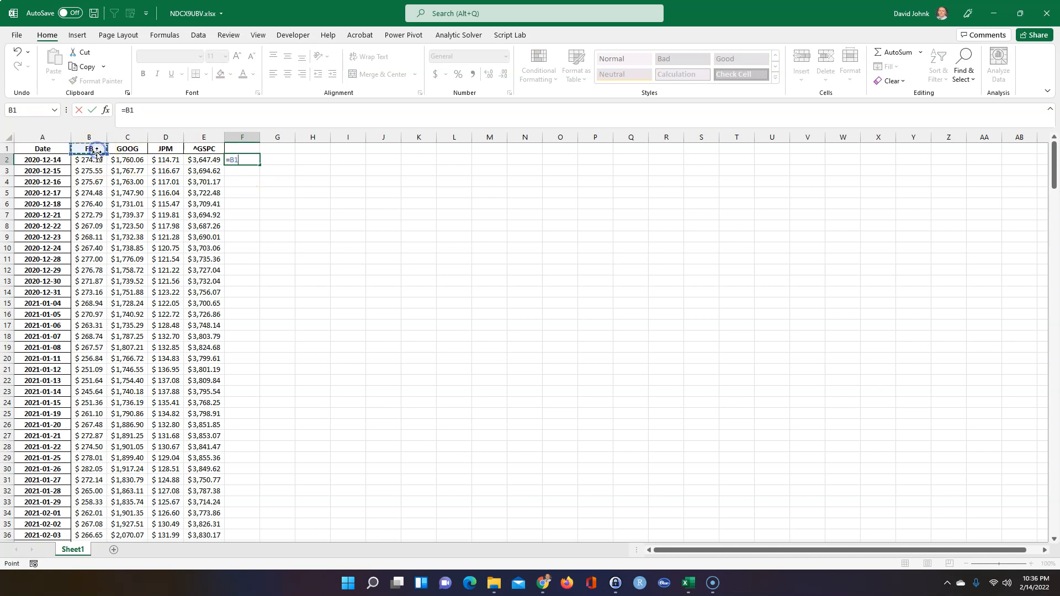
pyautogui.press('Return')
pyautogui.click(245, 160)
pyautogui.moveTo(260, 164); pyautogui.dragTo(349, 164)
pyautogui.click(308, 191)
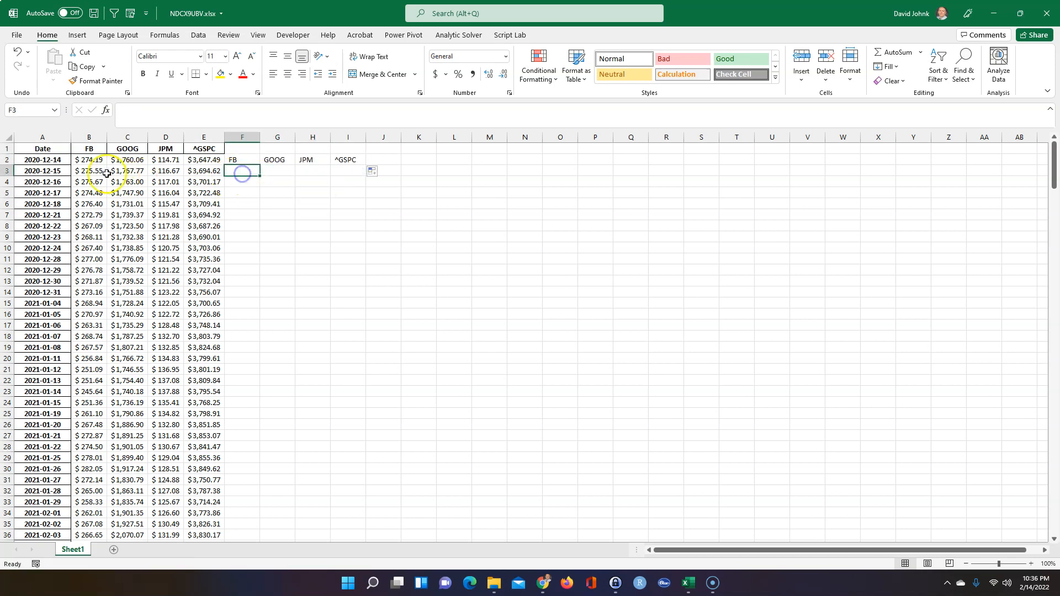
# Inspect the first FB prices in B2 and B3
pyautogui.click(90, 160)
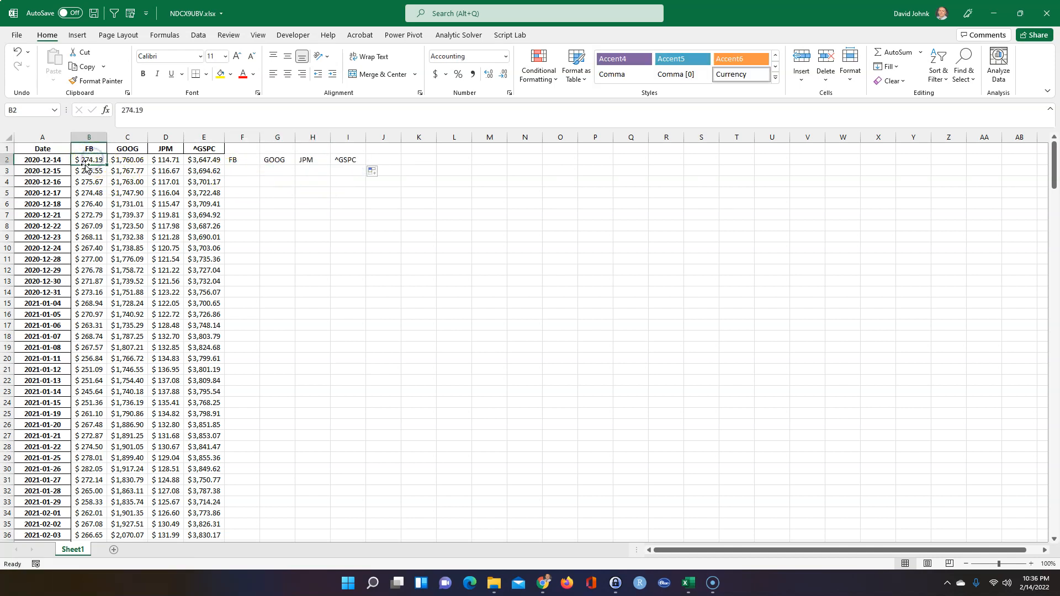
pyautogui.click(88, 167)
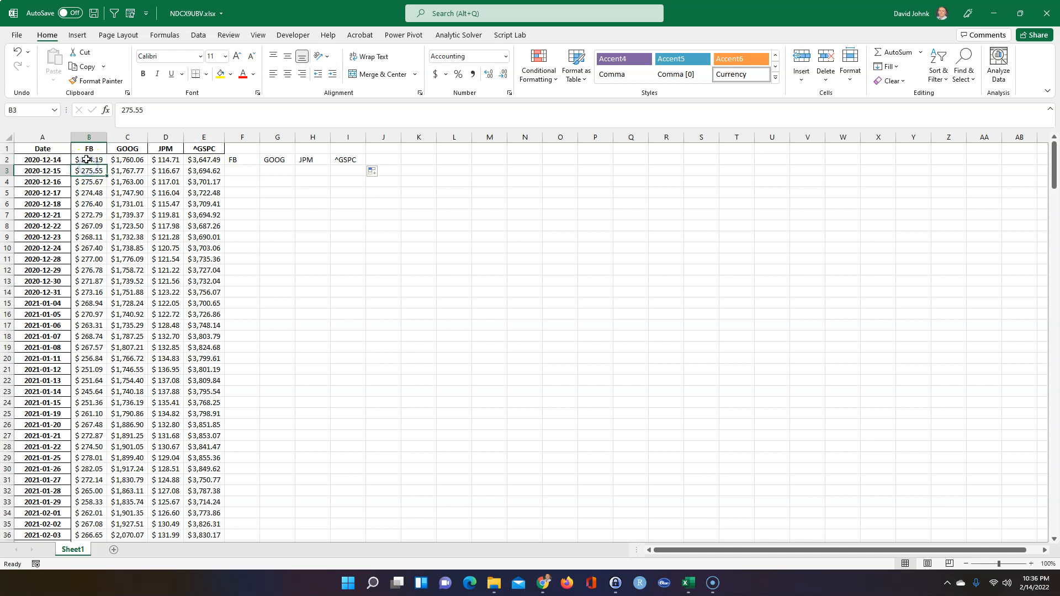
pyautogui.moveTo(64, 160); pyautogui.dragTo(199, 165)
pyautogui.click(246, 173)
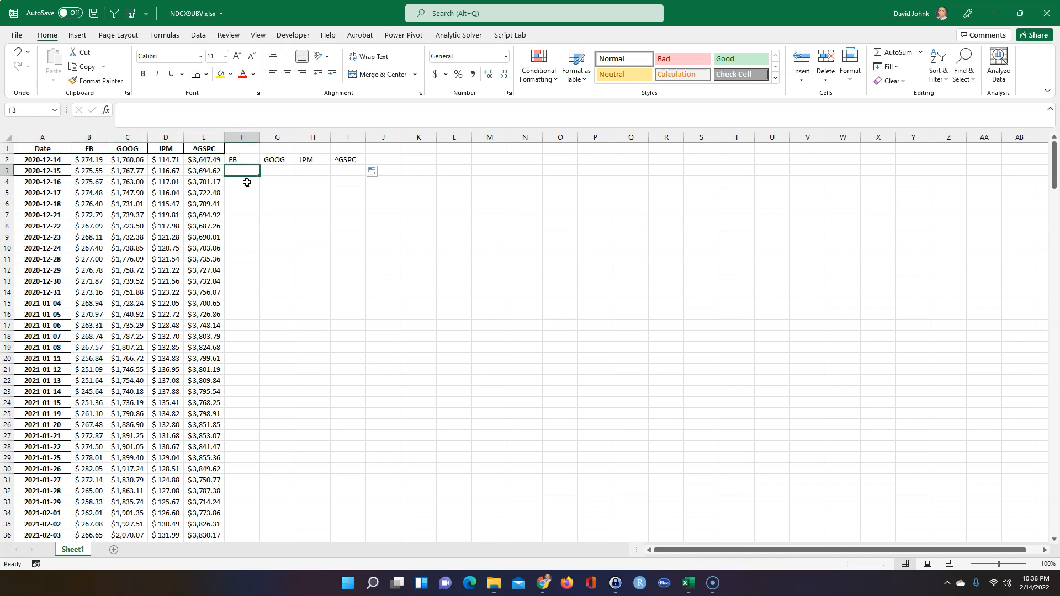
# Enter =B3/B2-1 in F3 and format it as a percentage
pyautogui.write('=')
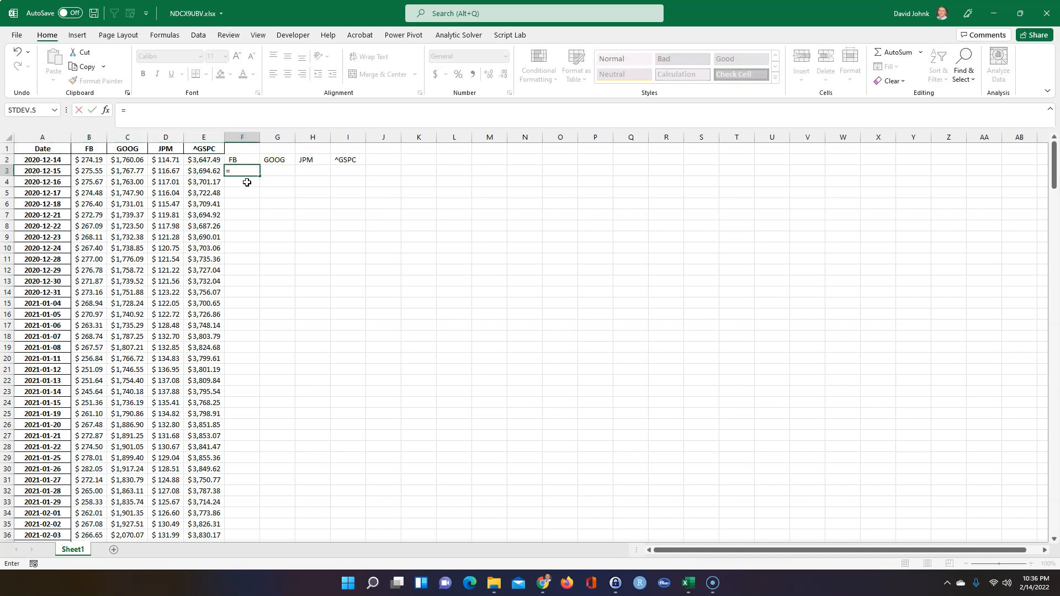
pyautogui.hscroll(5, 232, 179)
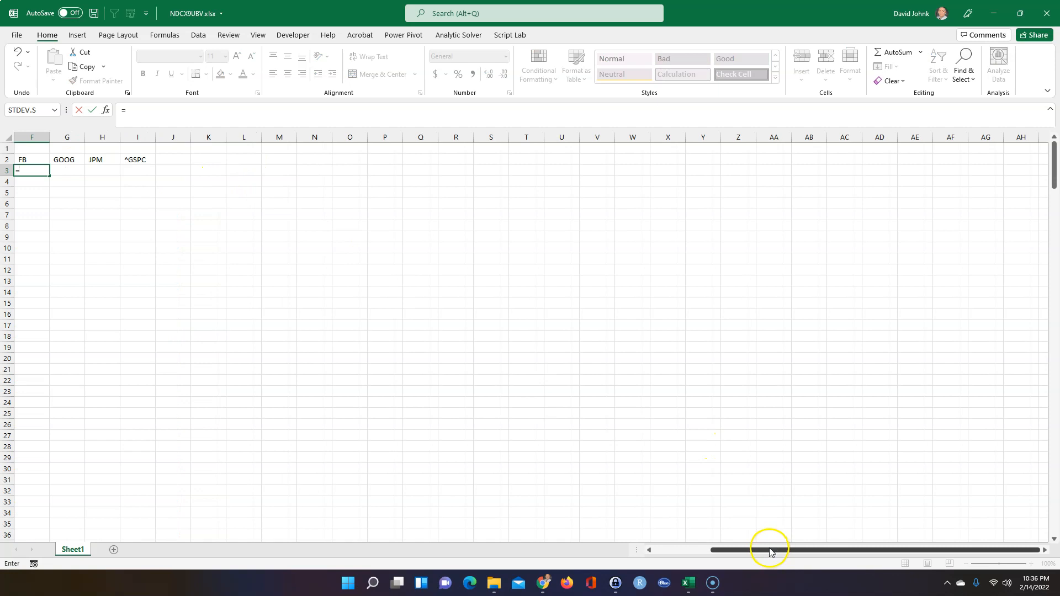
pyautogui.moveTo(771, 552); pyautogui.dragTo(690, 555)
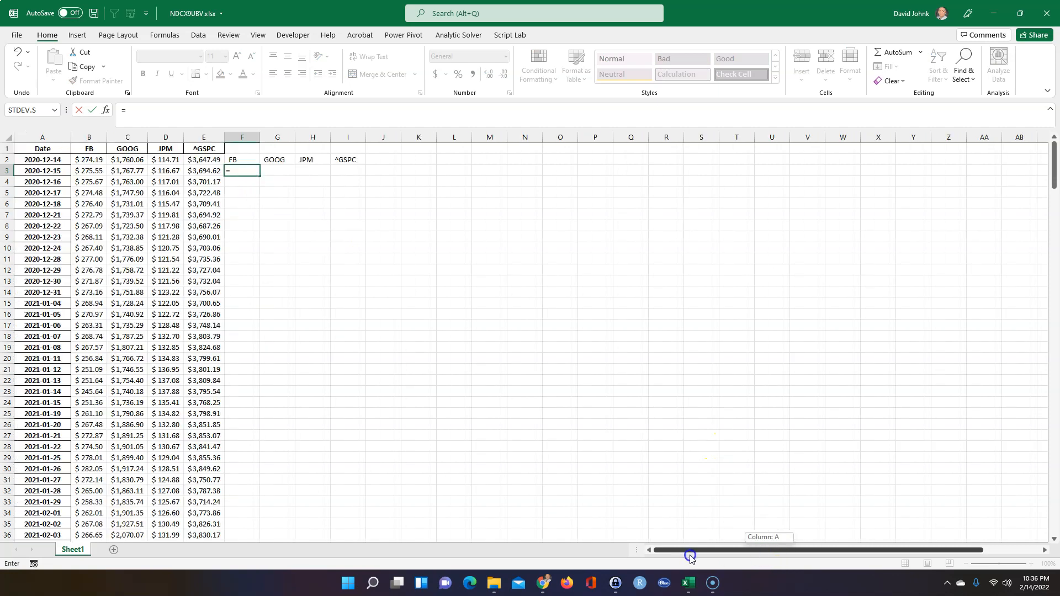
pyautogui.click(90, 172)
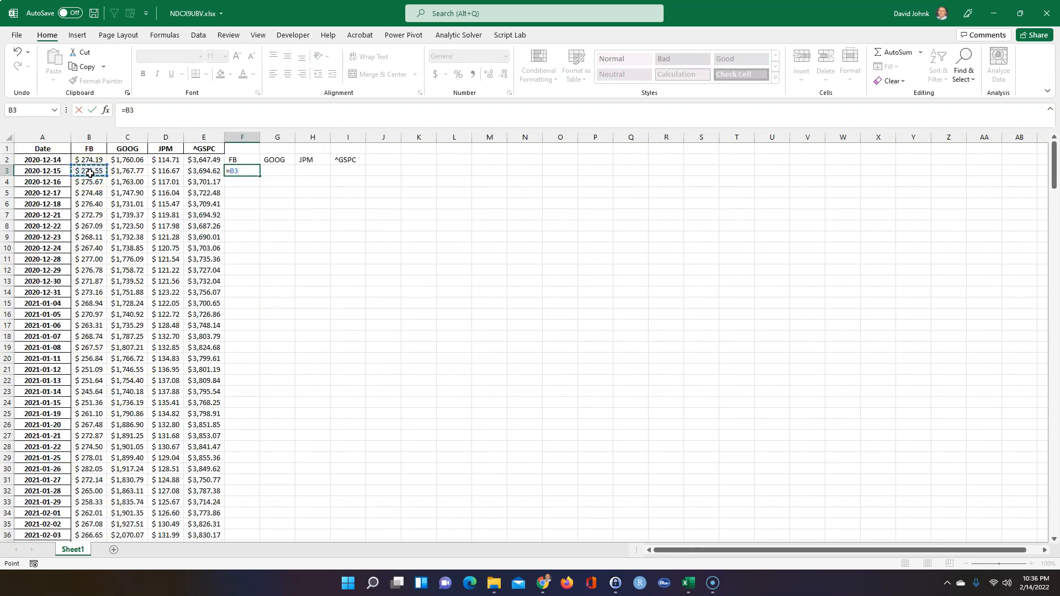
pyautogui.write('/')
pyautogui.click(92, 159)
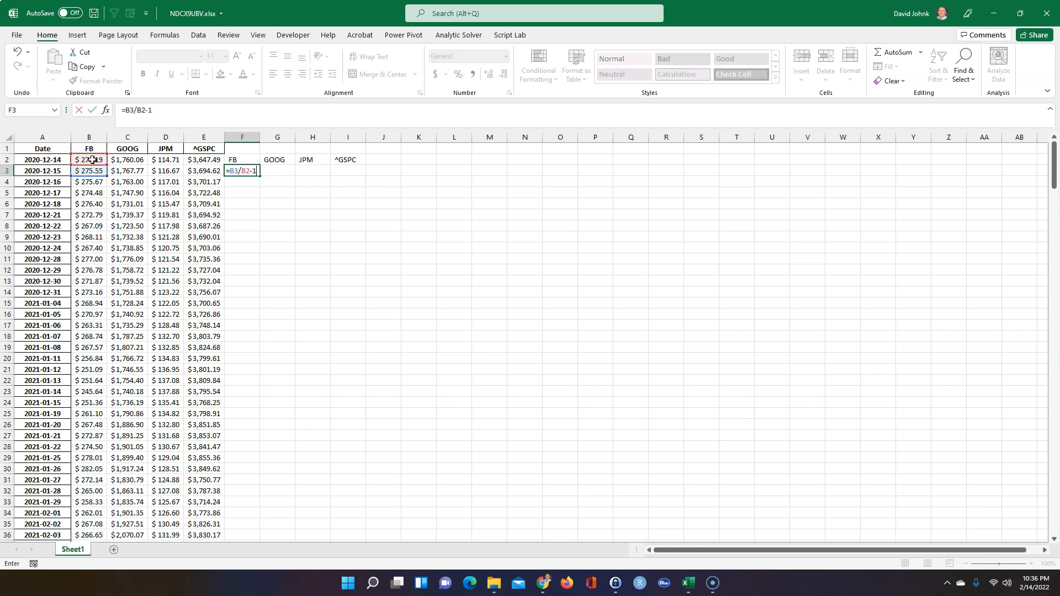
pyautogui.press('Return')
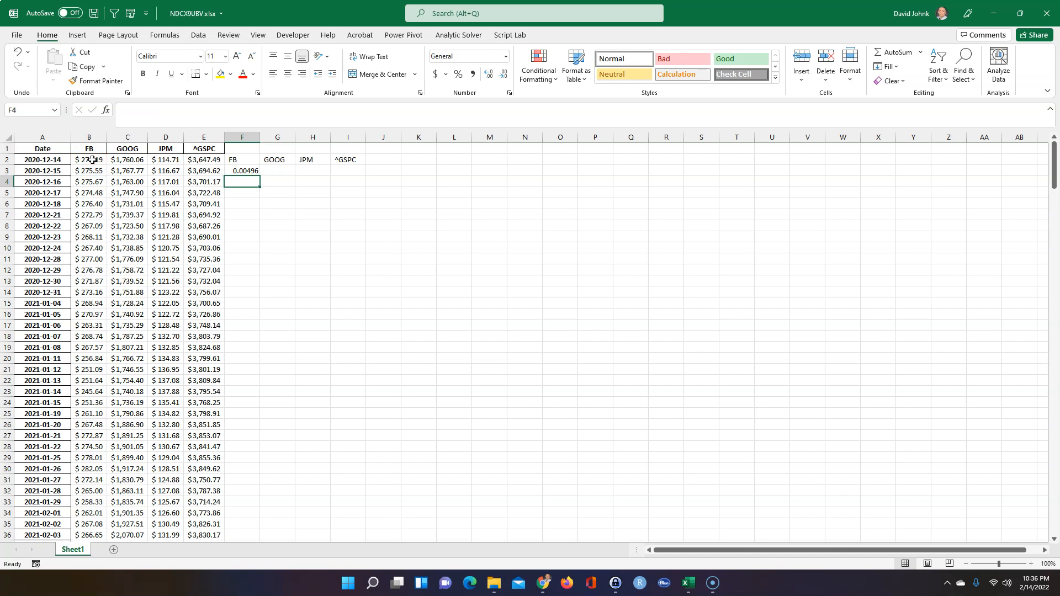
pyautogui.click(245, 170)
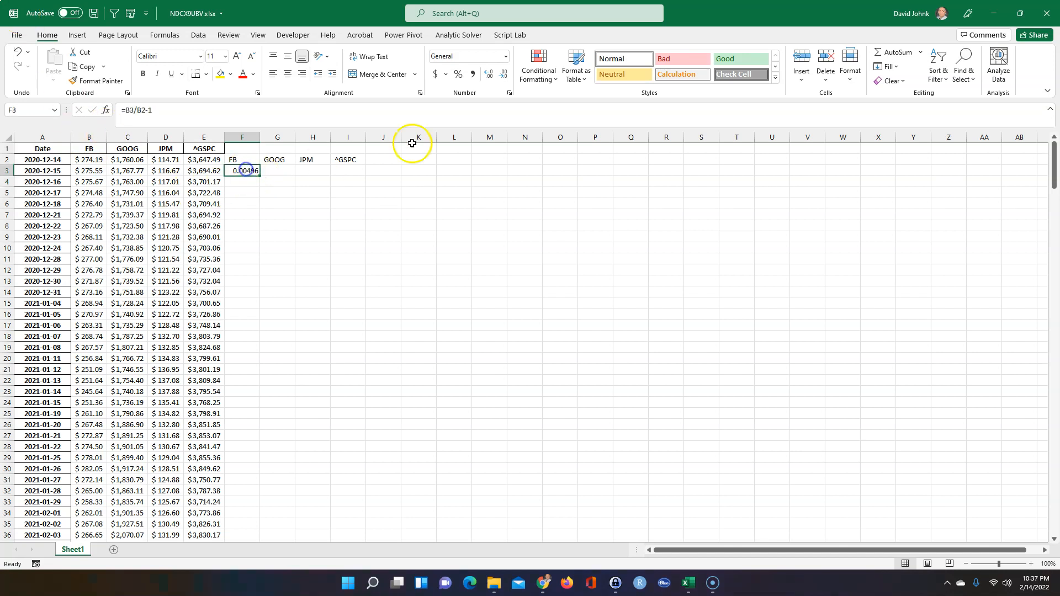
pyautogui.click(458, 74)
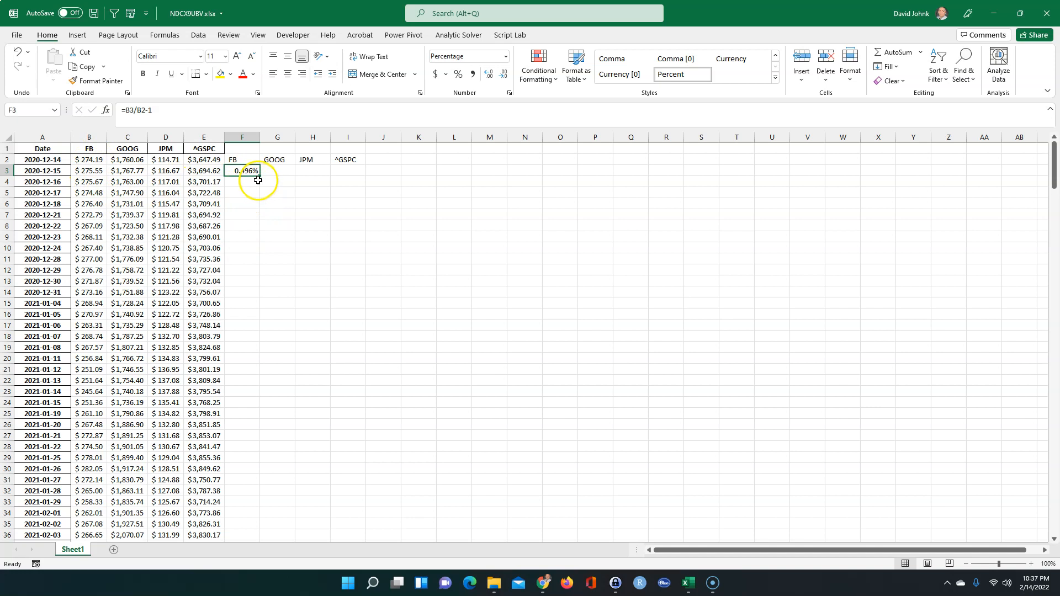
# Fill the return formula across to I3 and down all data rows
pyautogui.moveTo(260, 177); pyautogui.dragTo(357, 175)
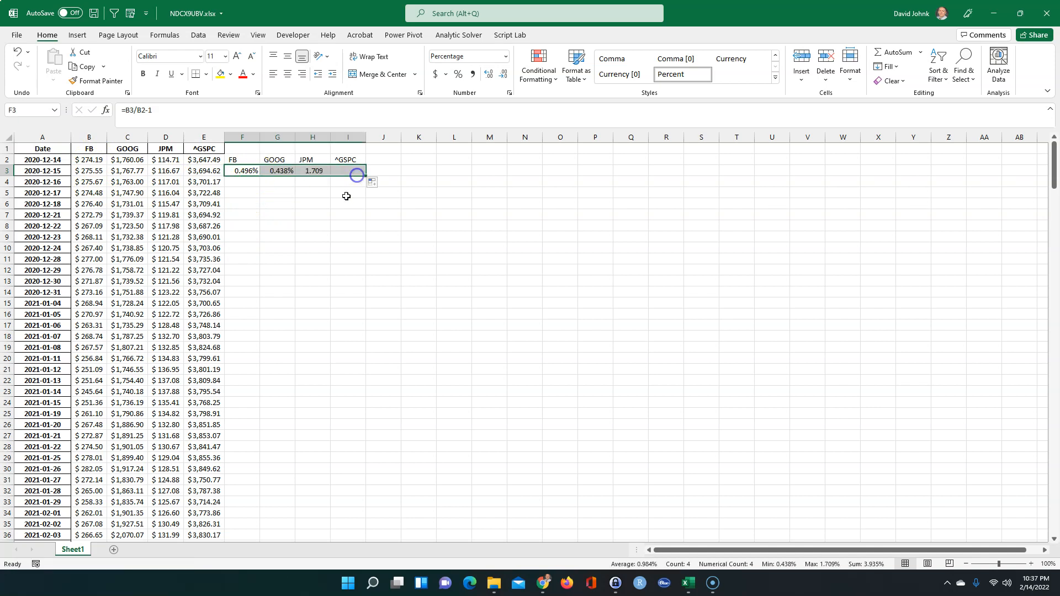
pyautogui.doubleClick(367, 175)
pyautogui.scroll(-4, 283, 230)
pyautogui.scroll(-20, 289, 237)
pyautogui.scroll(-20, 289, 237)
pyautogui.scroll(-6, 289, 238)
pyautogui.scroll(4, 284, 236)
pyautogui.moveTo(1055, 524); pyautogui.dragTo(1049, 148)
pyautogui.click(303, 203)
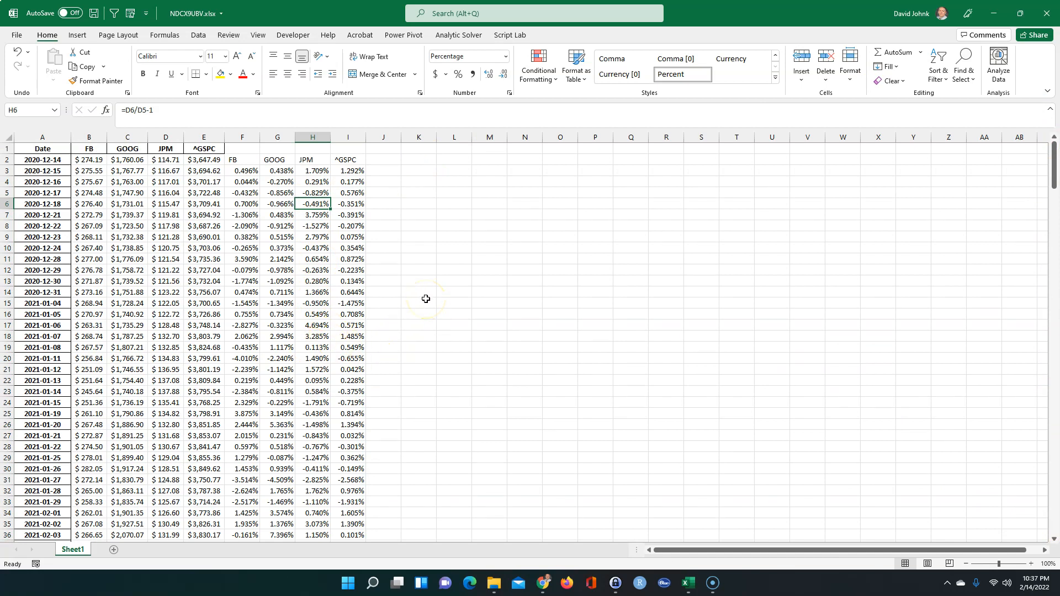
pyautogui.click(379, 171)
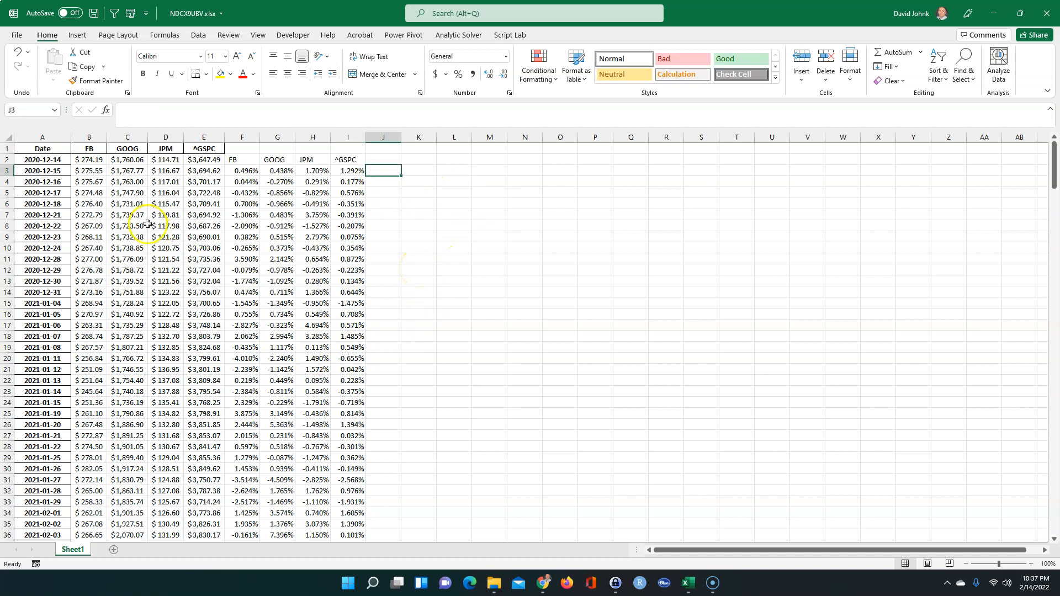
pyautogui.click(233, 278)
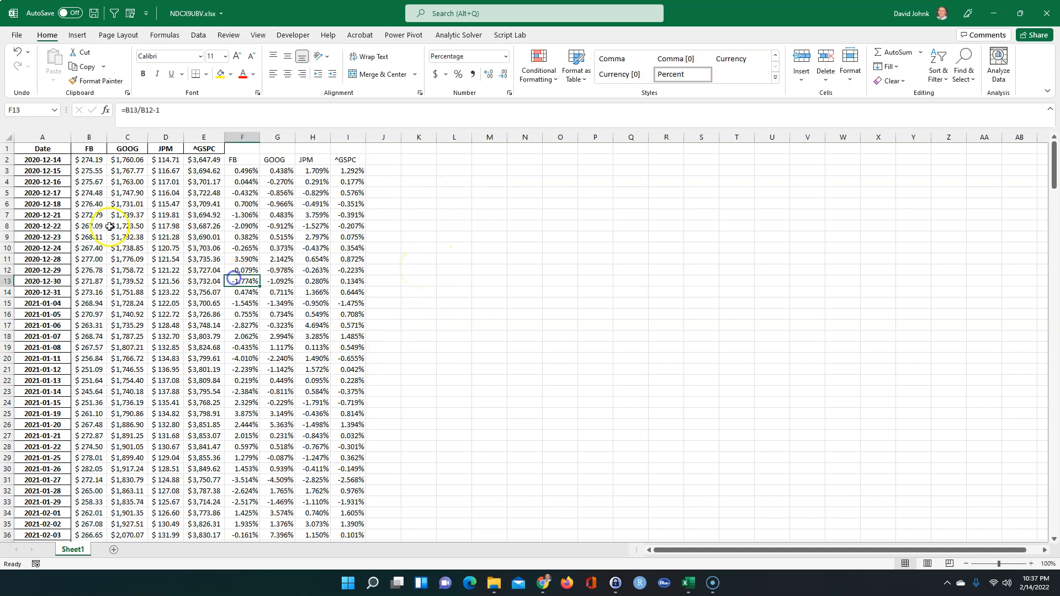
pyautogui.click(87, 160)
pyautogui.click(89, 171)
pyautogui.moveTo(89, 171); pyautogui.dragTo(85, 535)
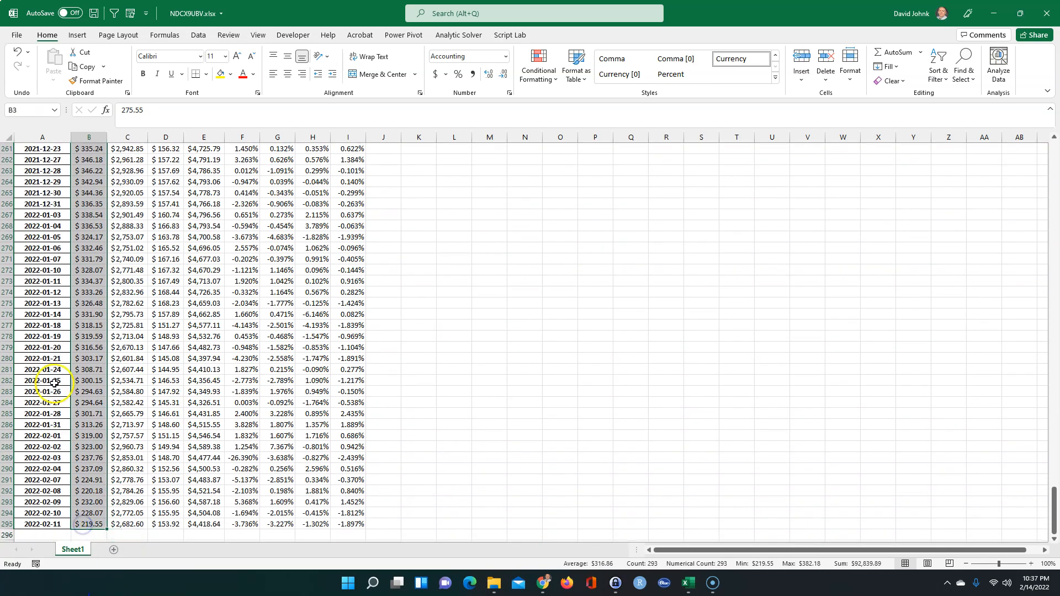
pyautogui.scroll(20, 54, 382)
pyautogui.scroll(20, 54, 382)
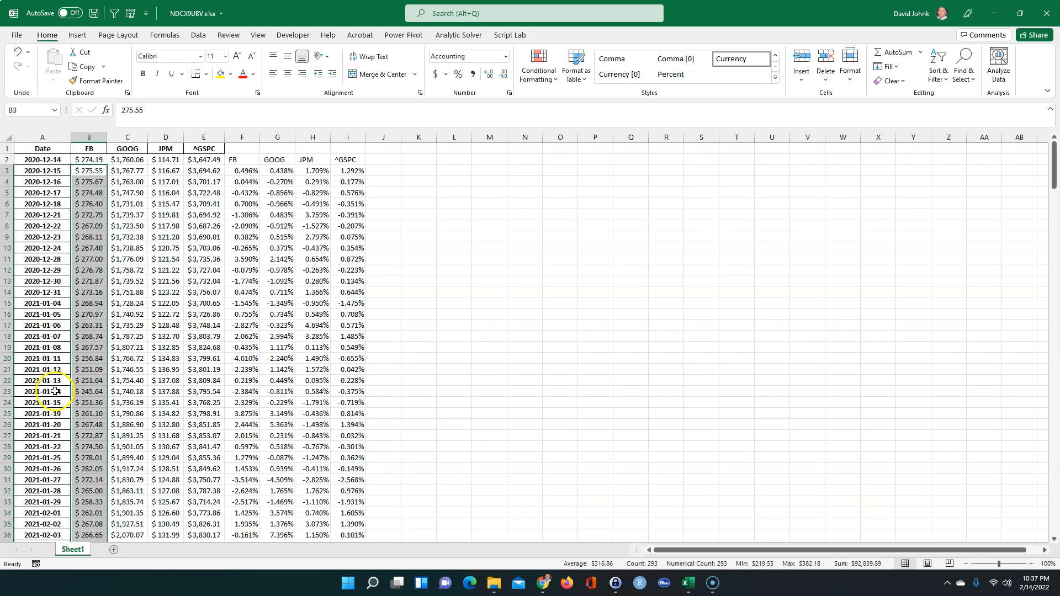
pyautogui.click(251, 168)
pyautogui.doubleClick(242, 170)
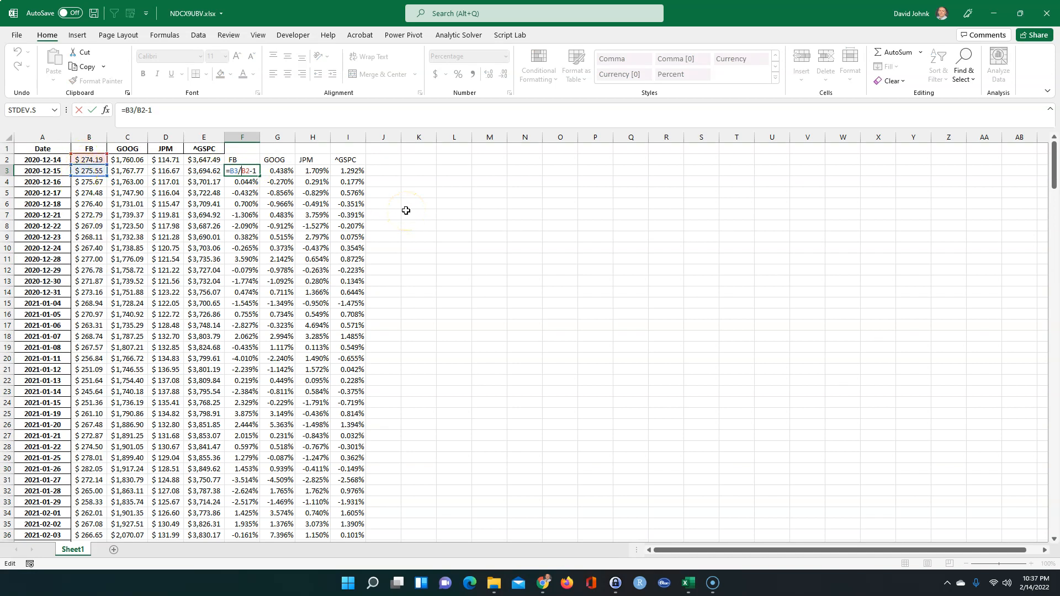
pyautogui.press('Escape')
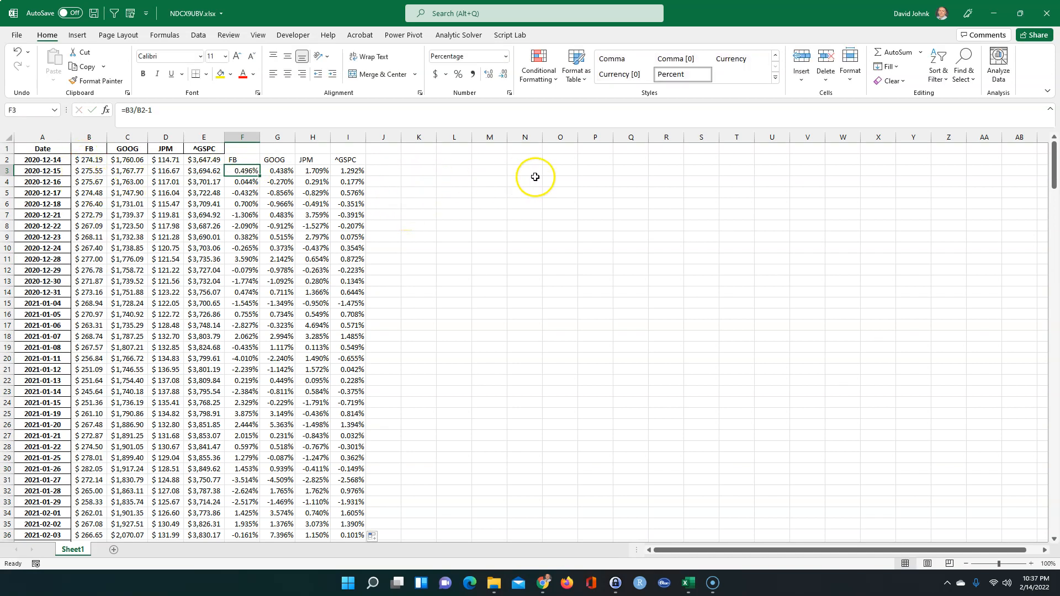
pyautogui.click(559, 170)
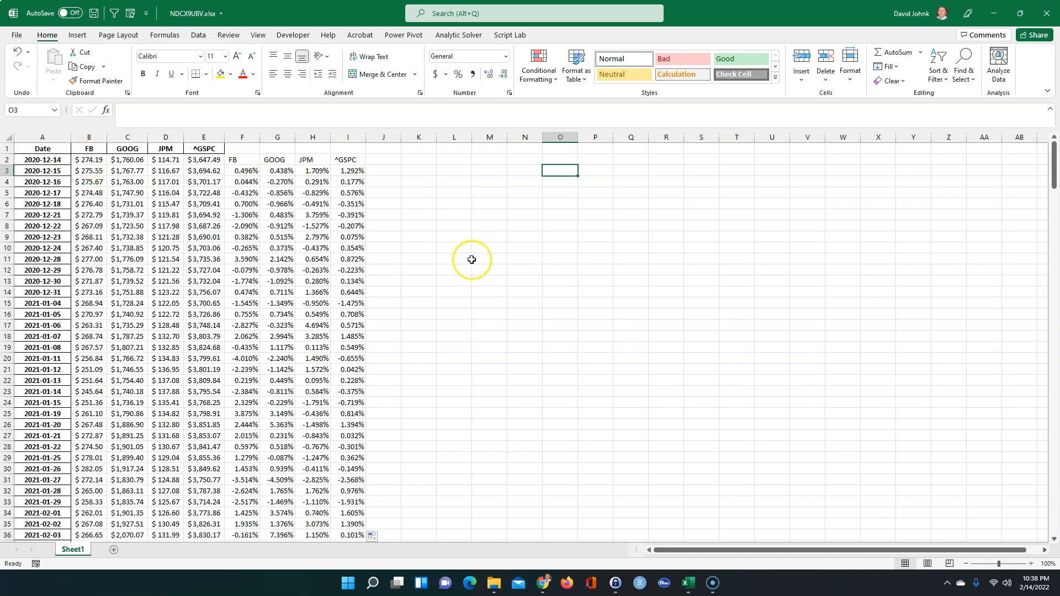
# Begin an OFFSET formula in O3 referencing the FB prices B2:B295
pyautogui.write('=o')
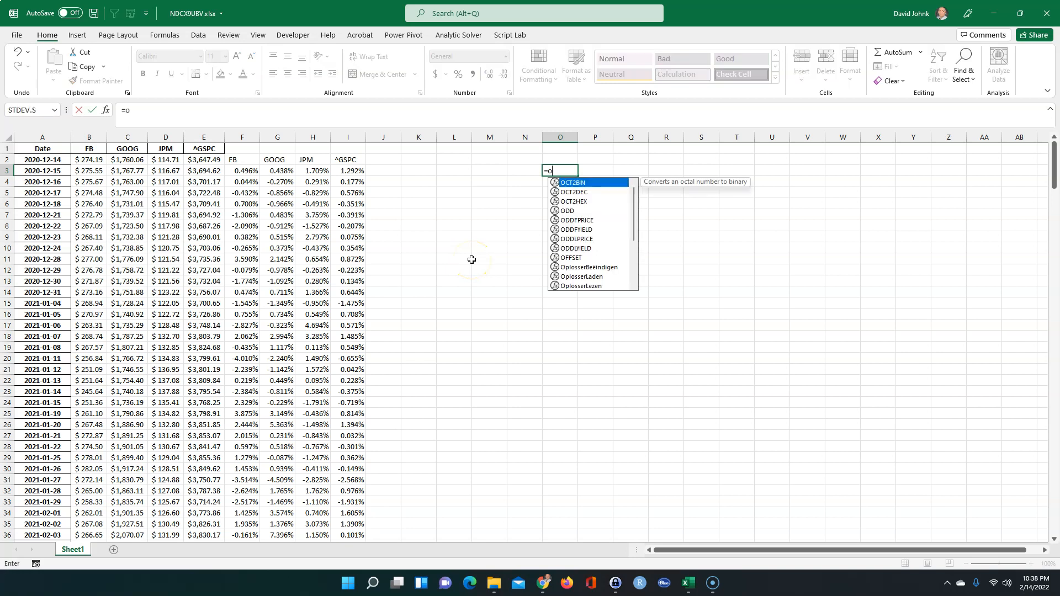
pyautogui.write('ffset(')
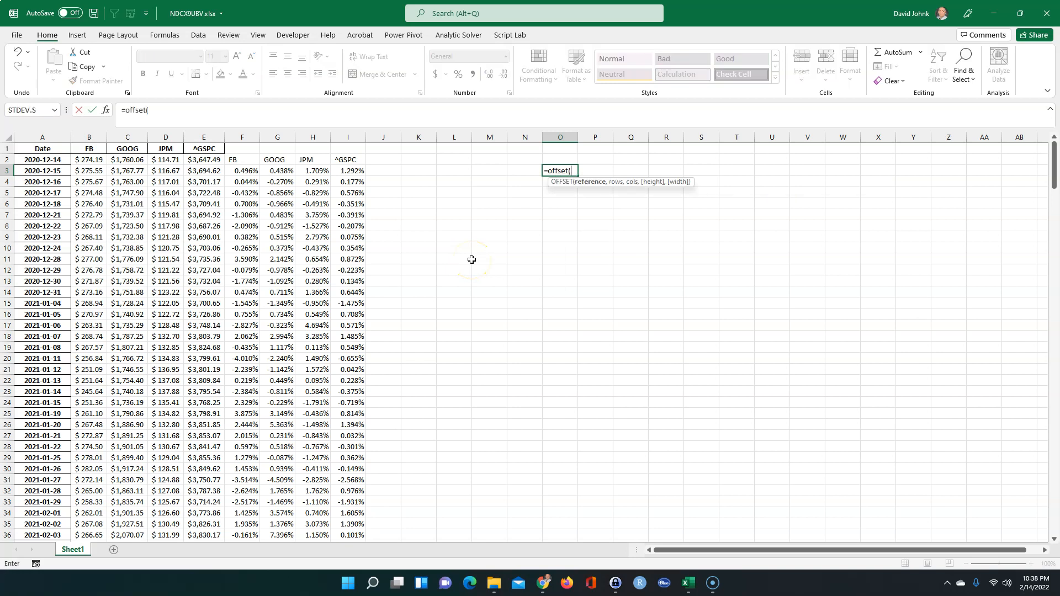
pyautogui.moveTo(87, 160); pyautogui.dragTo(80, 223)
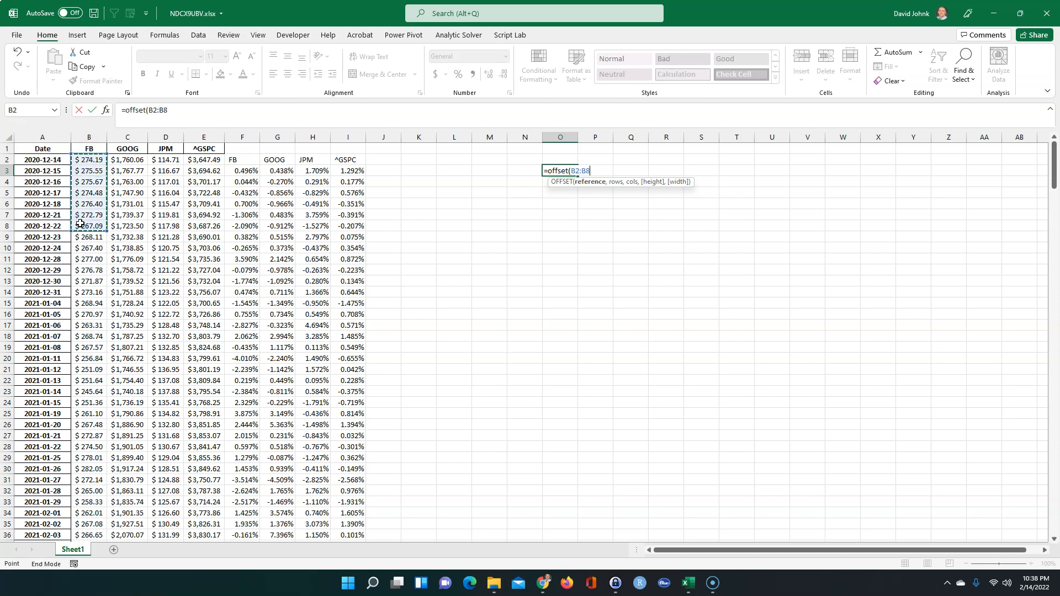
pyautogui.hotkey('shift', 'Down')
pyautogui.scroll(16, 81, 223)
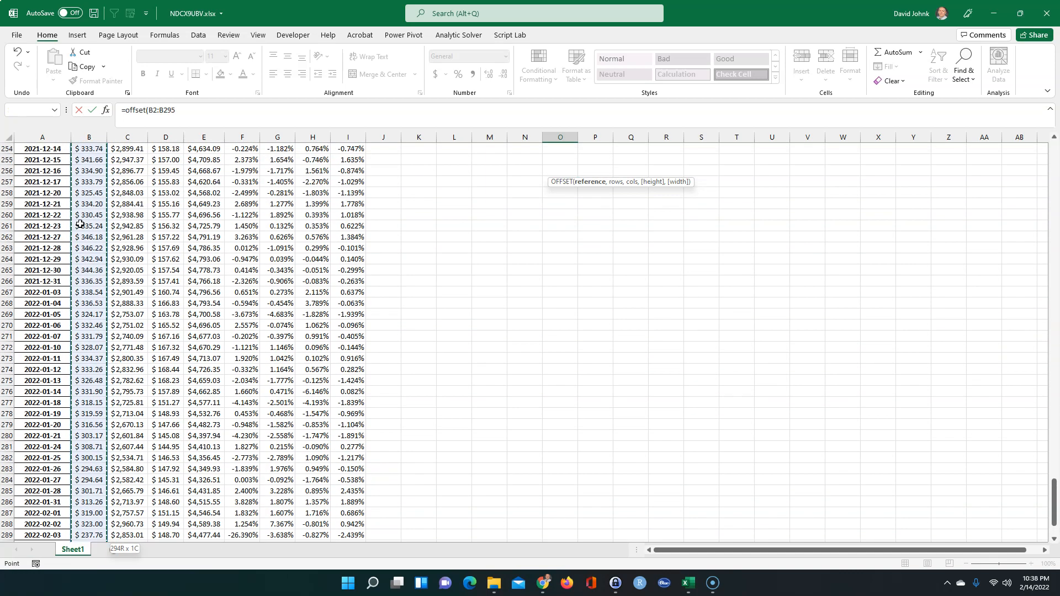
pyautogui.write(',')
pyautogui.scroll(16, 81, 226)
pyautogui.scroll(20, 81, 226)
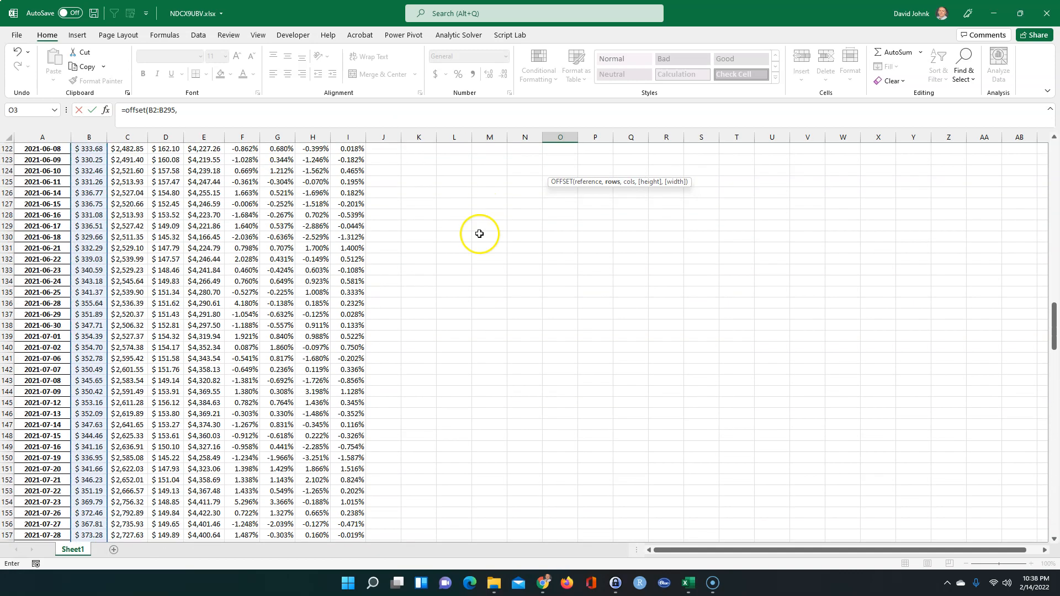
pyautogui.scroll(17, 482, 253)
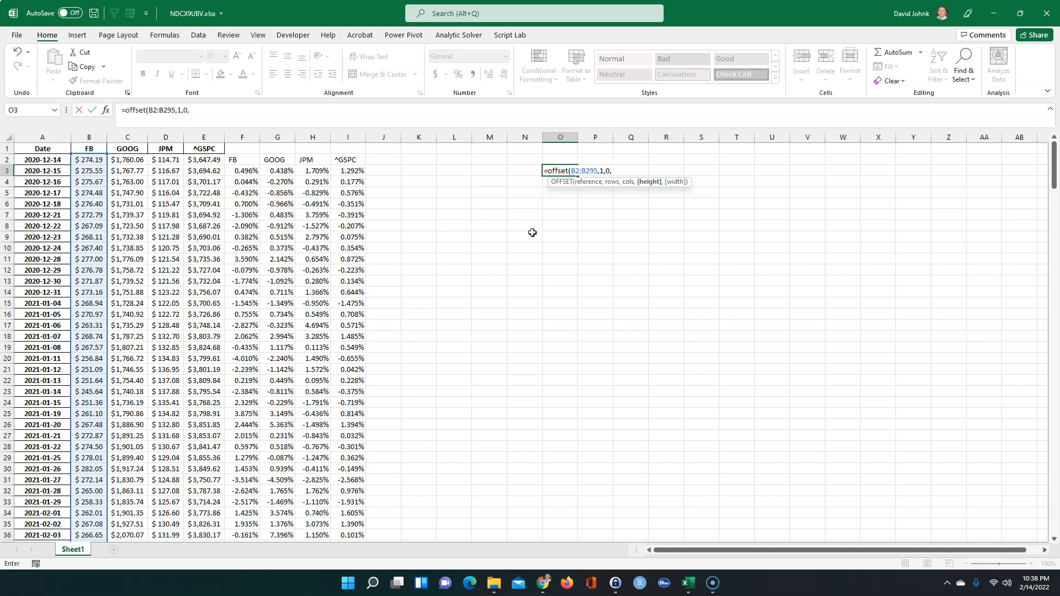
# Finish the height as ROWS(B2:B295)-1 and commit so FB prices spill from 275.55
pyautogui.write('rows(')
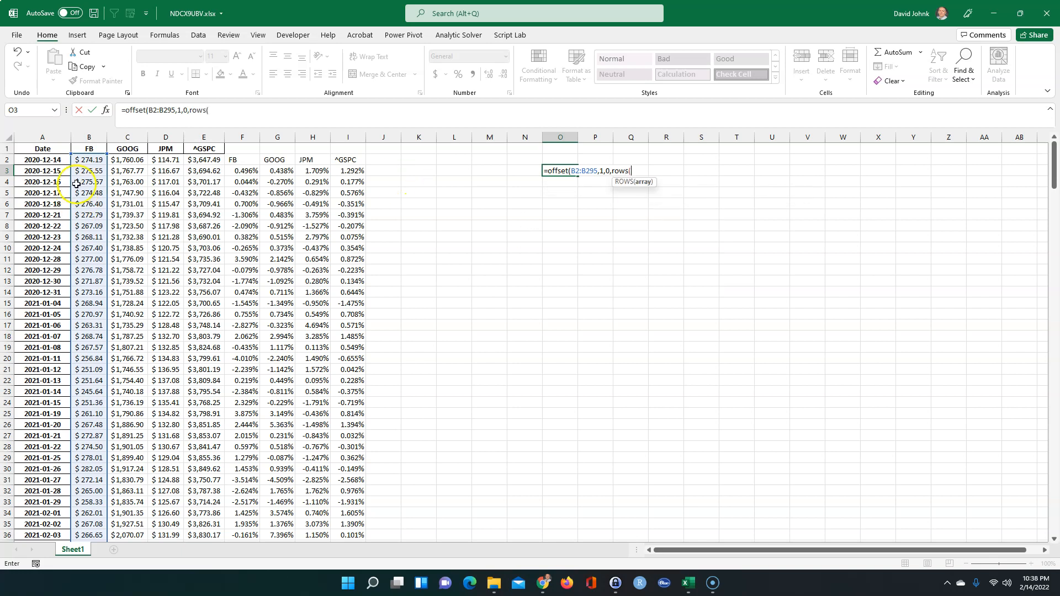
pyautogui.moveTo(82, 159); pyautogui.dragTo(79, 225)
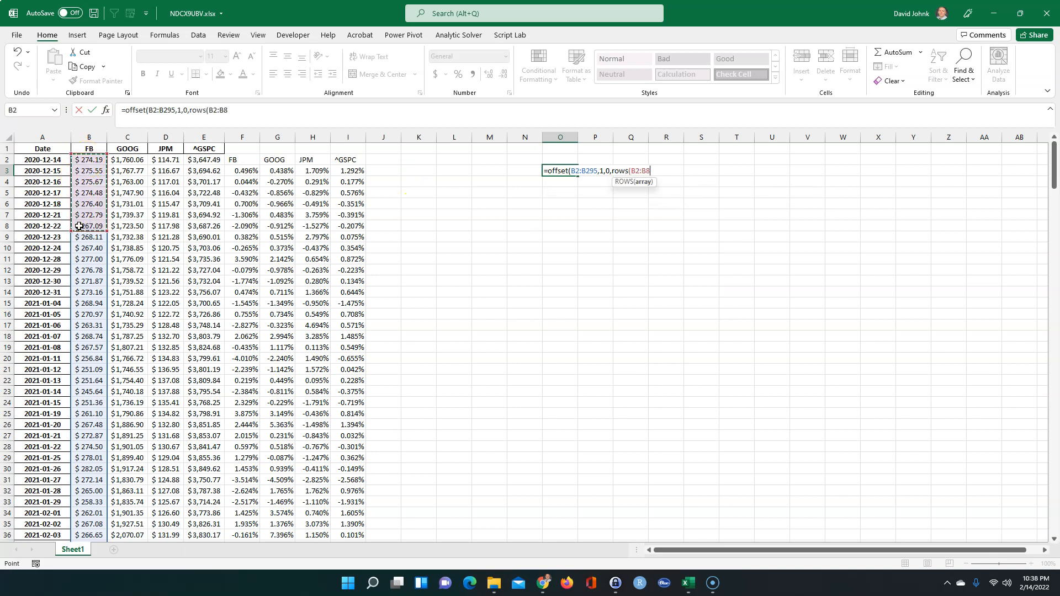
pyautogui.hotkey('ctrl', 'shift', 'Down')
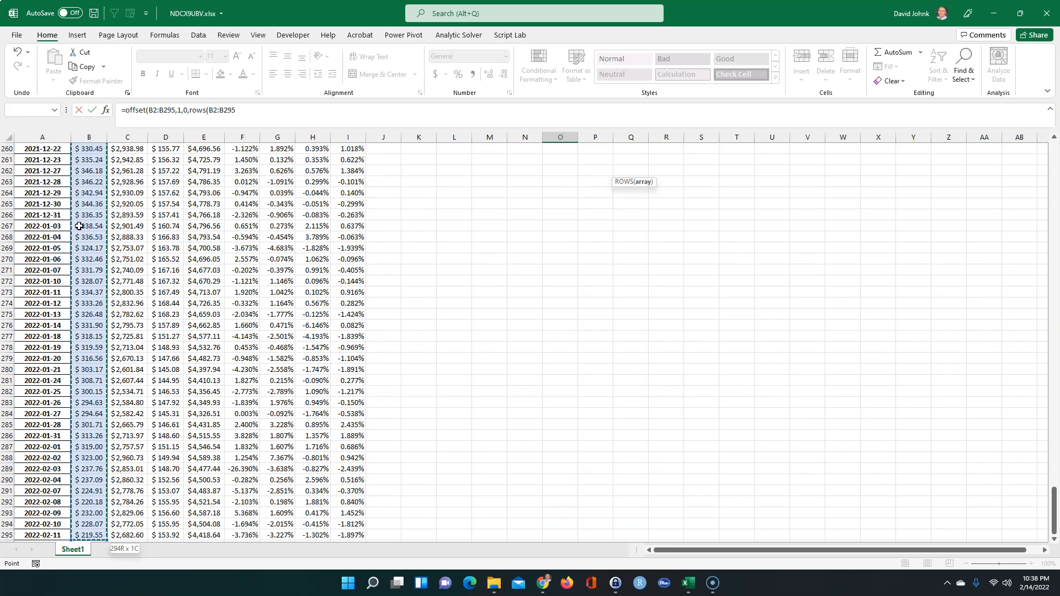
pyautogui.write(')')
pyautogui.scroll(20, 80, 227)
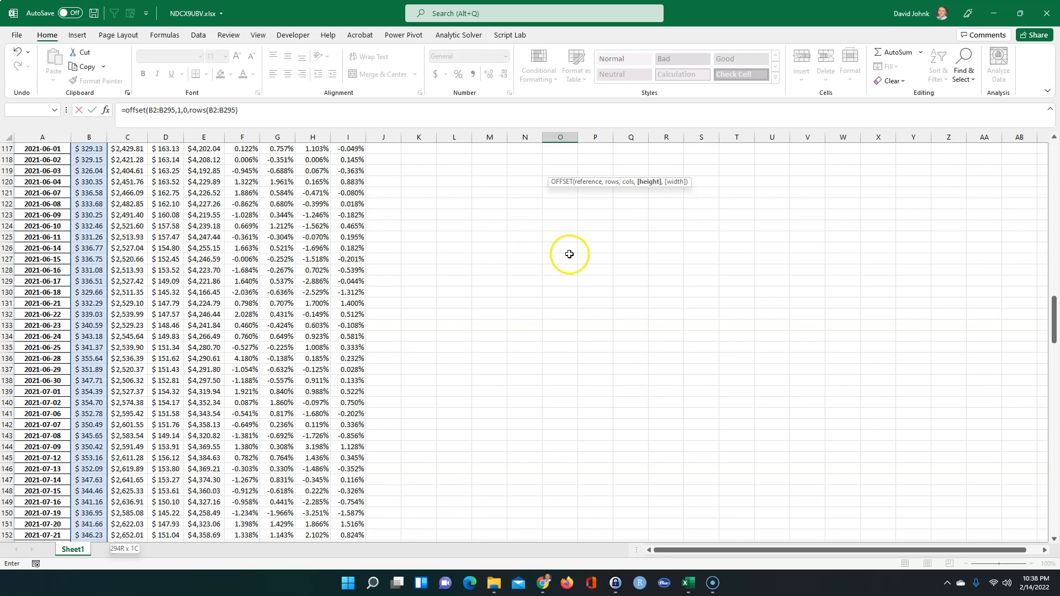
pyautogui.moveTo(1052, 274); pyautogui.dragTo(1052, 148)
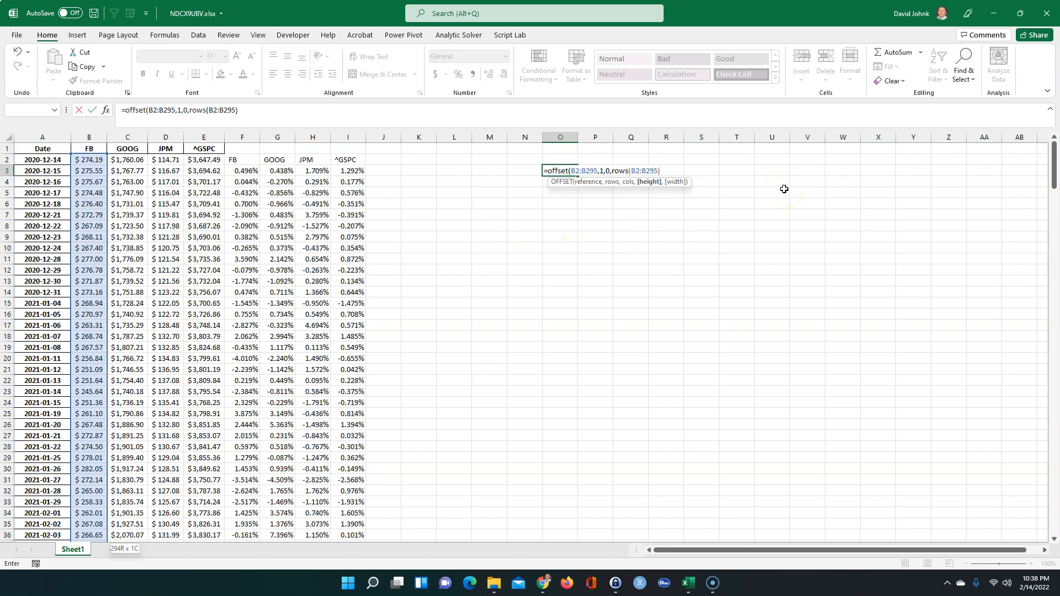
pyautogui.write(')')
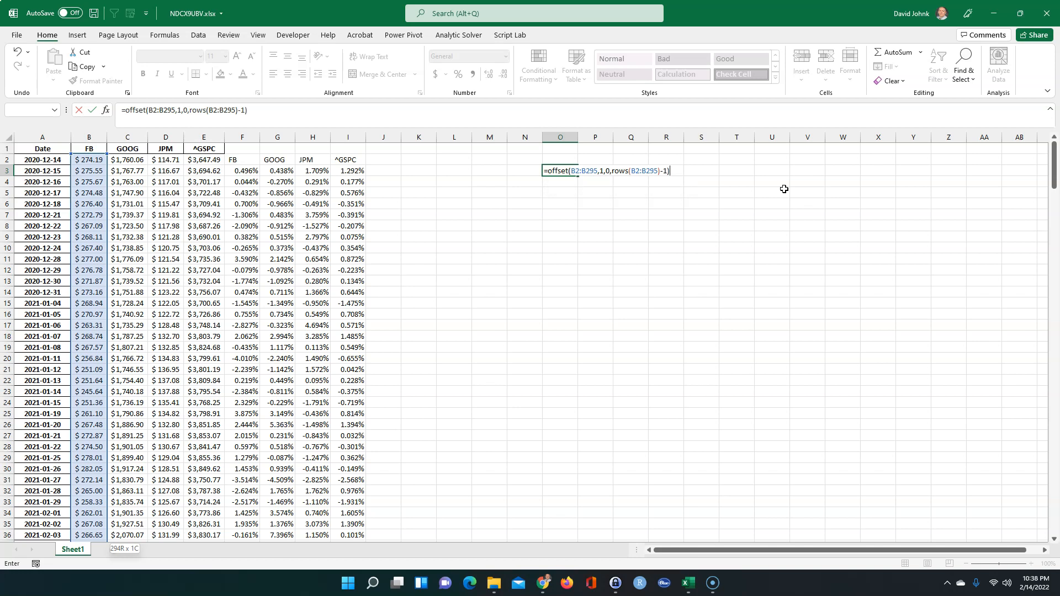
pyautogui.press('Return')
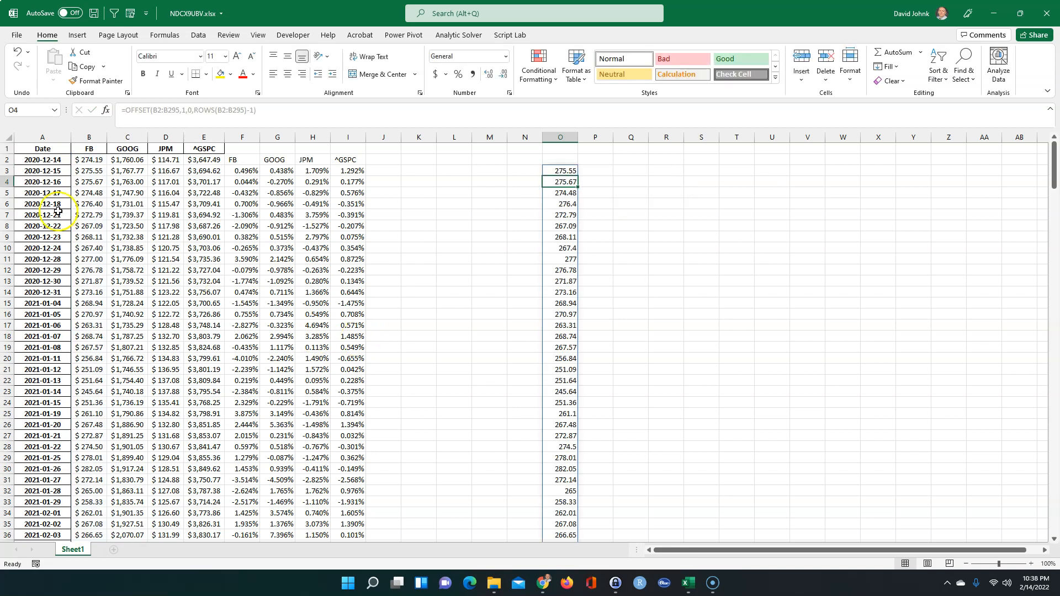
# Compare the spilled column O values with the FB prices in column B
pyautogui.click(83, 174)
pyautogui.scroll(-20, 485, 292)
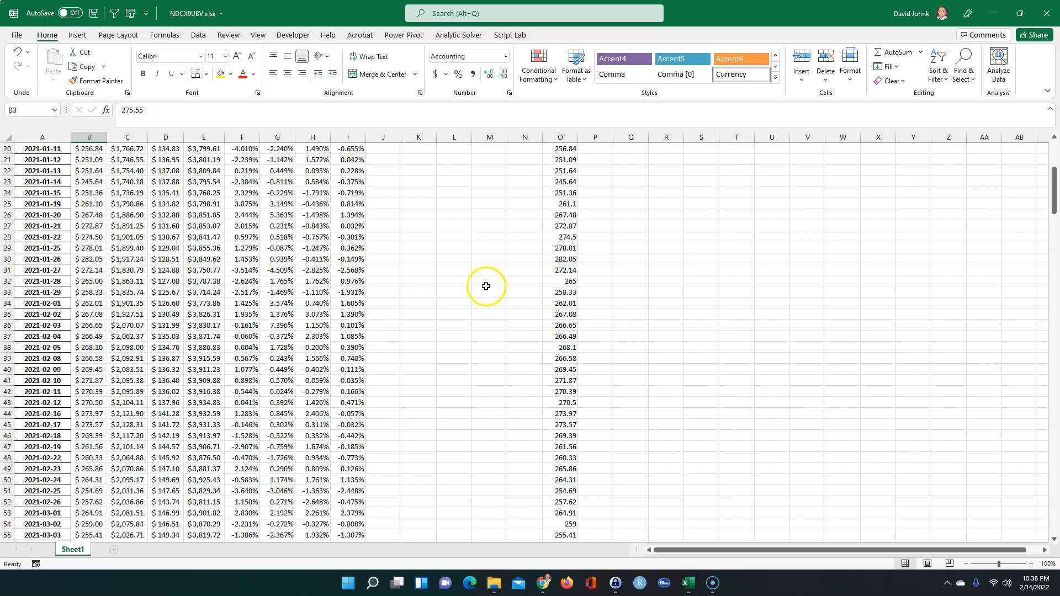
pyautogui.scroll(-20, 485, 292)
pyautogui.scroll(2, 484, 293)
pyautogui.scroll(16, 485, 293)
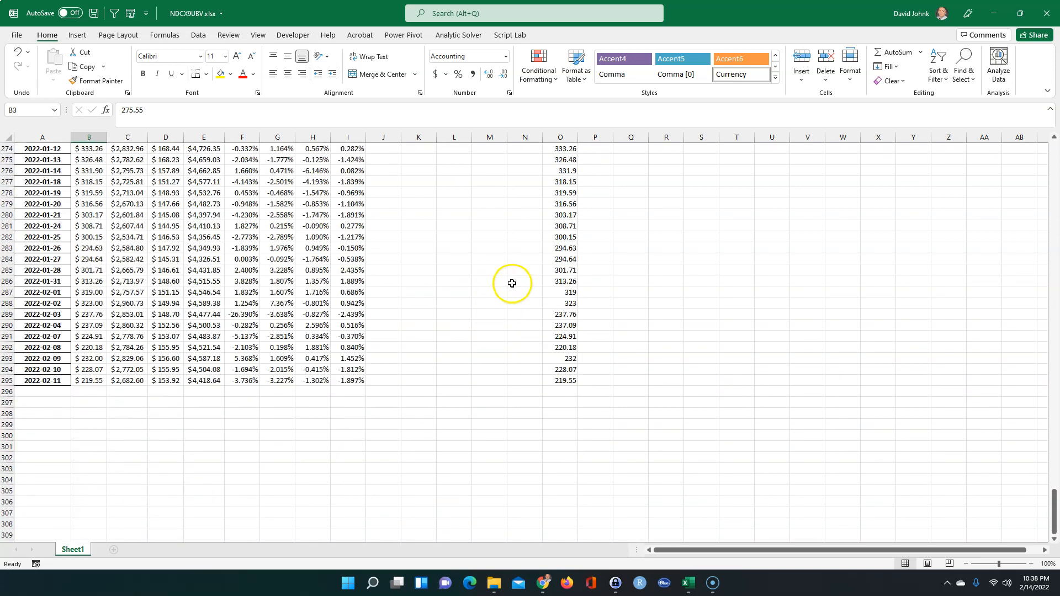
pyautogui.scroll(20, 512, 283)
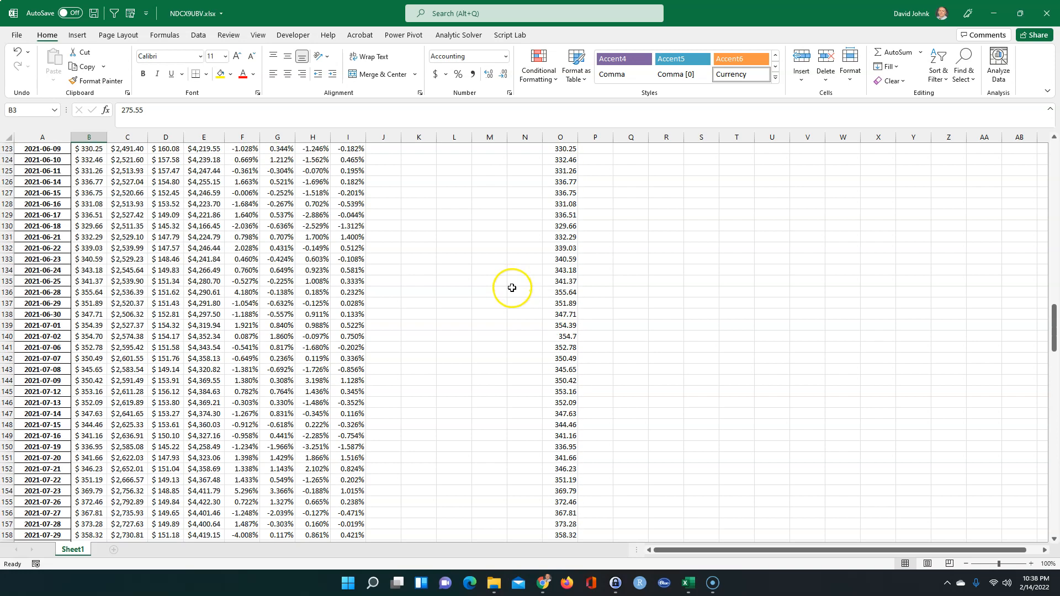
pyautogui.scroll(20, 511, 289)
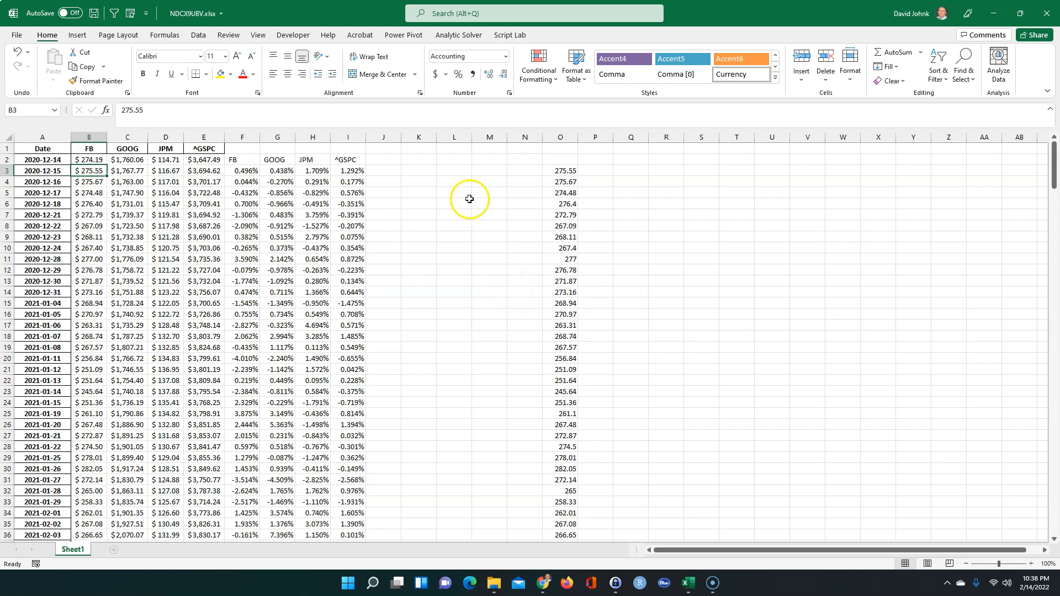
# Review F3's formula, then begin an OFFSET formula in P3 referencing B2:B295
pyautogui.doubleClick(239, 170)
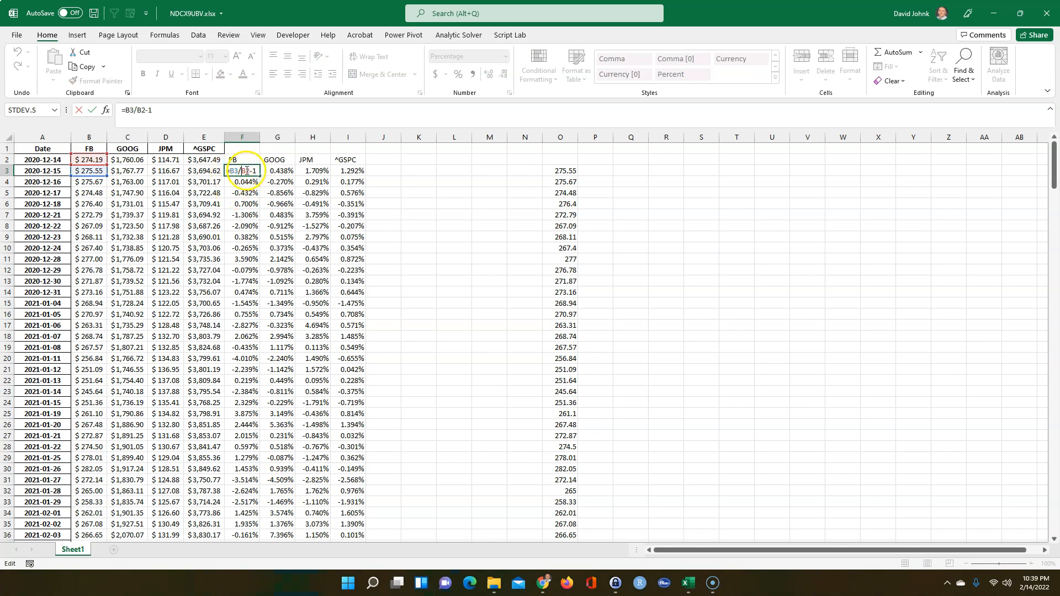
pyautogui.click(586, 170)
pyautogui.press('Escape')
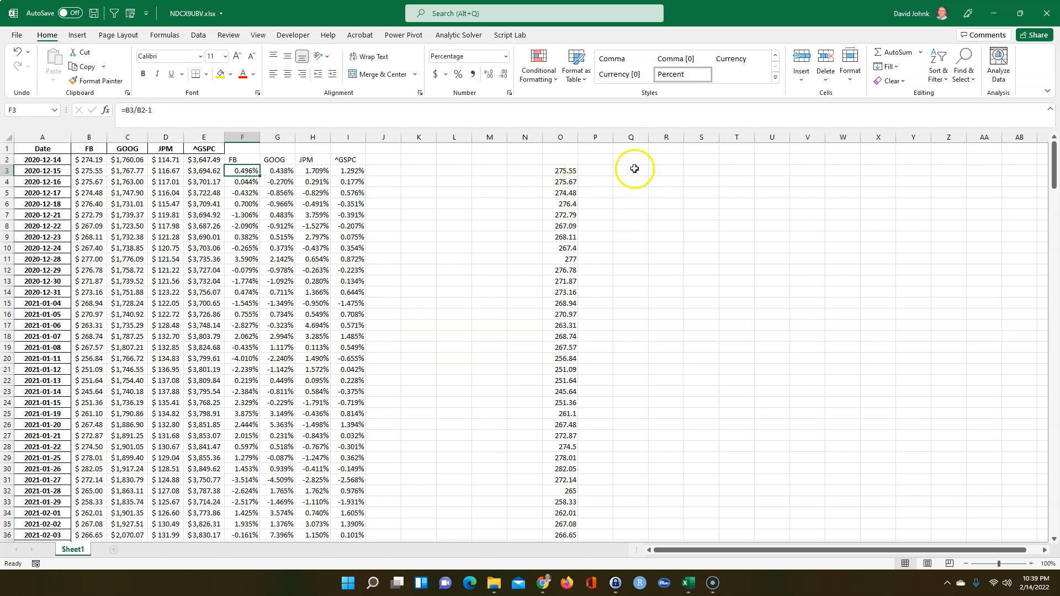
pyautogui.click(600, 171)
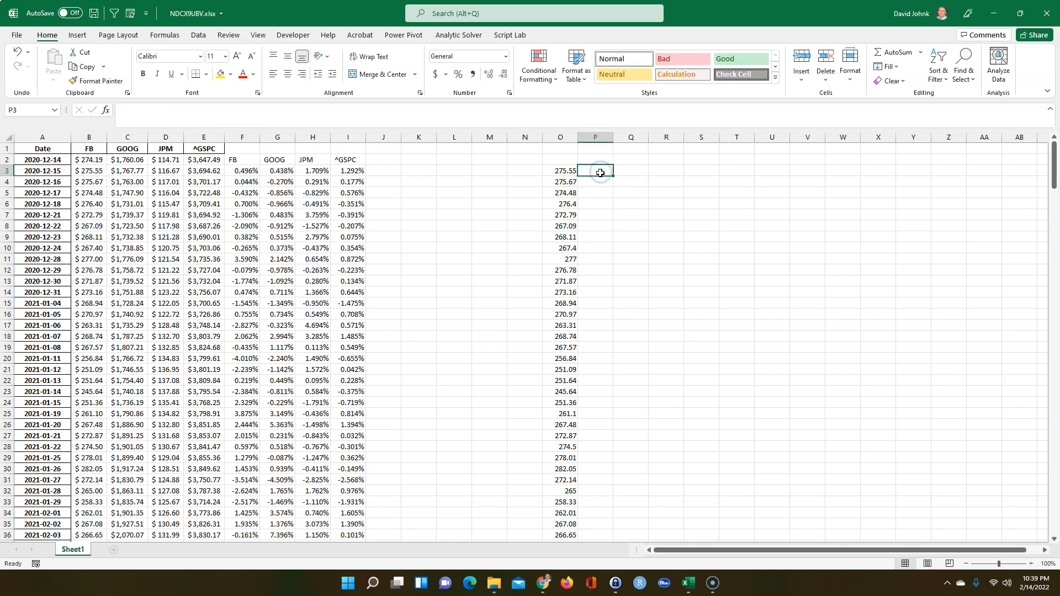
pyautogui.write('=of')
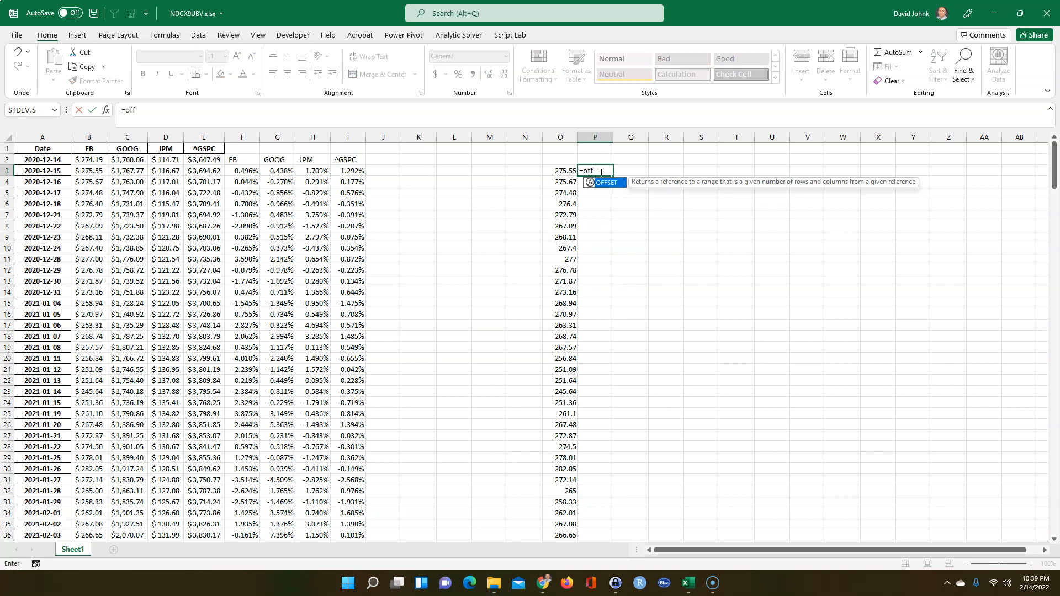
pyautogui.write('f')
pyautogui.doubleClick(605, 183)
pyautogui.moveTo(85, 160); pyautogui.dragTo(81, 232)
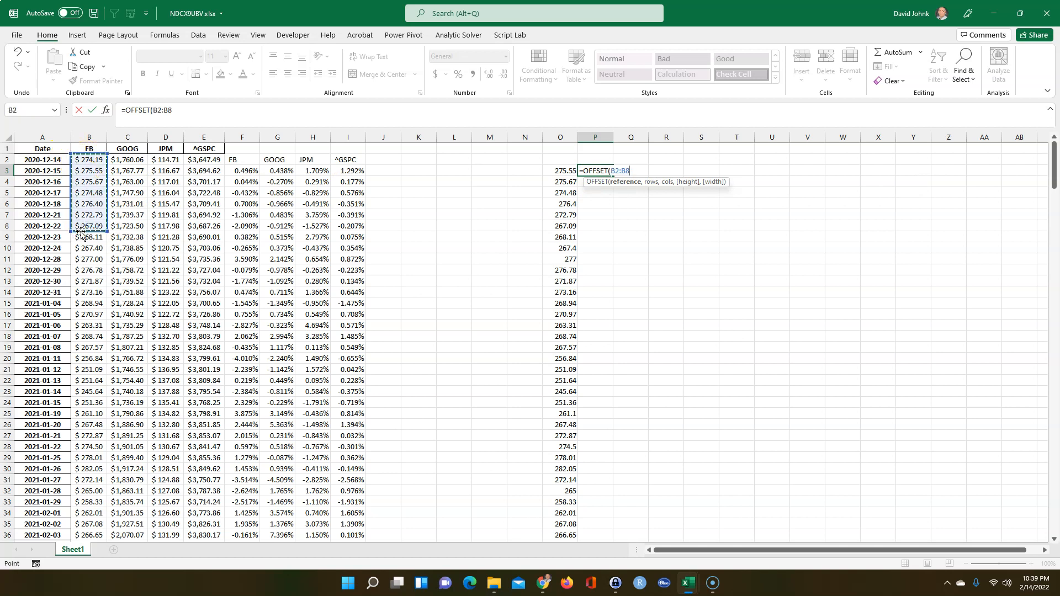
pyautogui.hotkey('shift', 'Down')
pyautogui.scroll(4, 81, 232)
pyautogui.scroll(20, 81, 233)
pyautogui.write(',')
pyautogui.scroll(20, 81, 232)
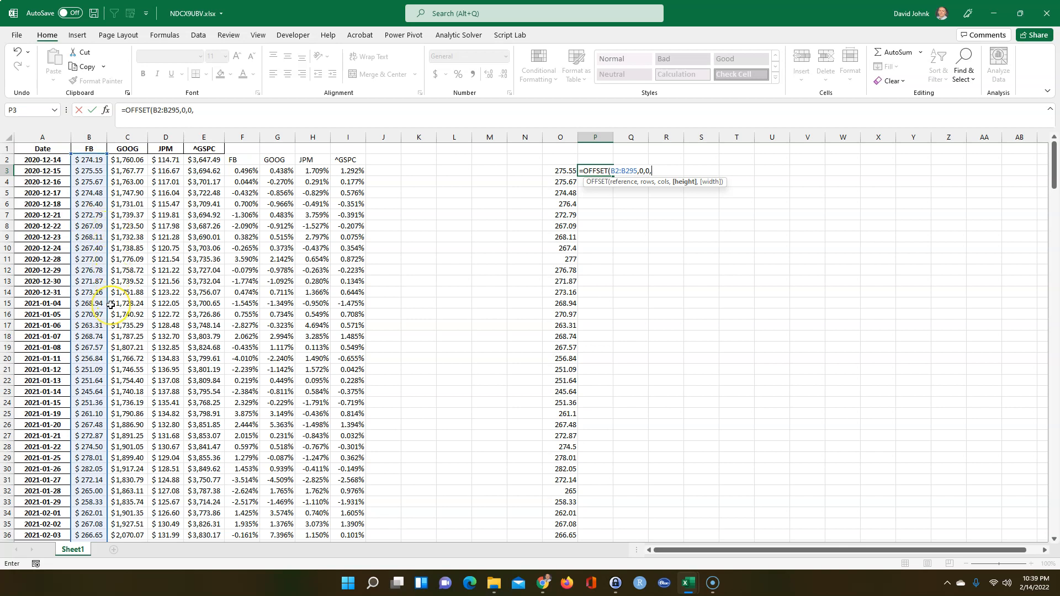
# Set the height to ROWS(B2:B295)-1 and commit so prior-day FB prices spill in column P
pyautogui.moveTo(83, 160); pyautogui.dragTo(80, 221)
pyautogui.press('BackSpace')
pyautogui.press('BackSpace')
pyautogui.press('BackSpace')
pyautogui.press('BackSpace')
pyautogui.press('BackSpace')
pyautogui.write('ros')
pyautogui.press('BackSpace')
pyautogui.write('ws(')
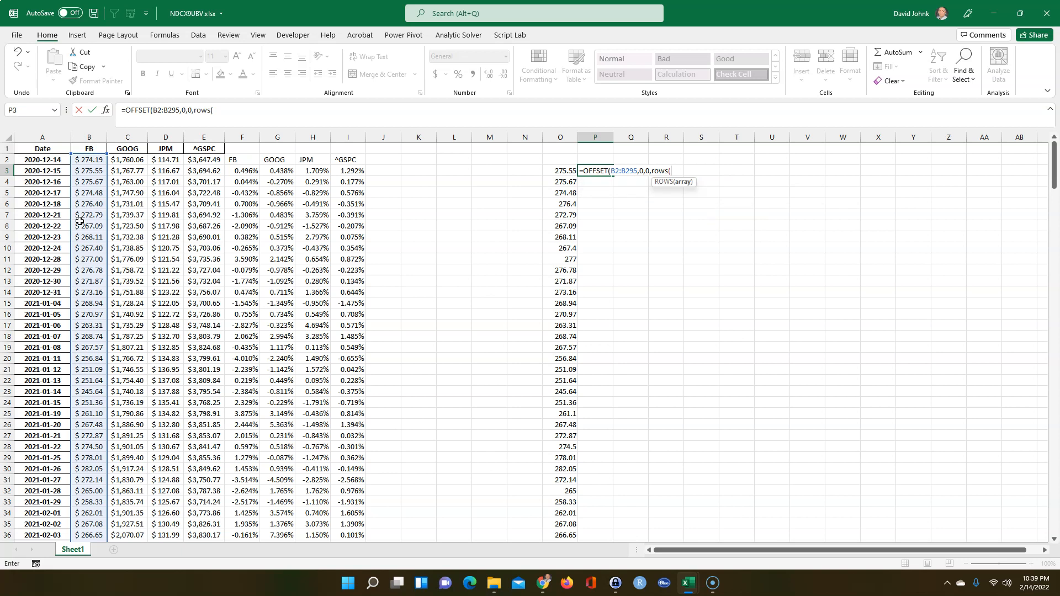
pyautogui.moveTo(89, 160); pyautogui.dragTo(86, 245)
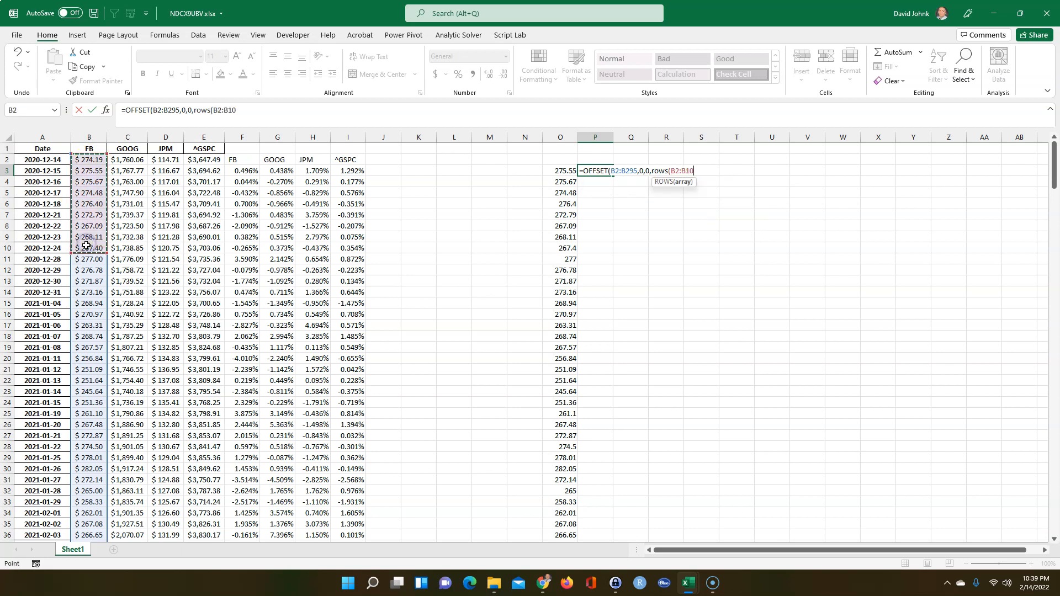
pyautogui.hotkey('ctrl', 'shift', 'Down')
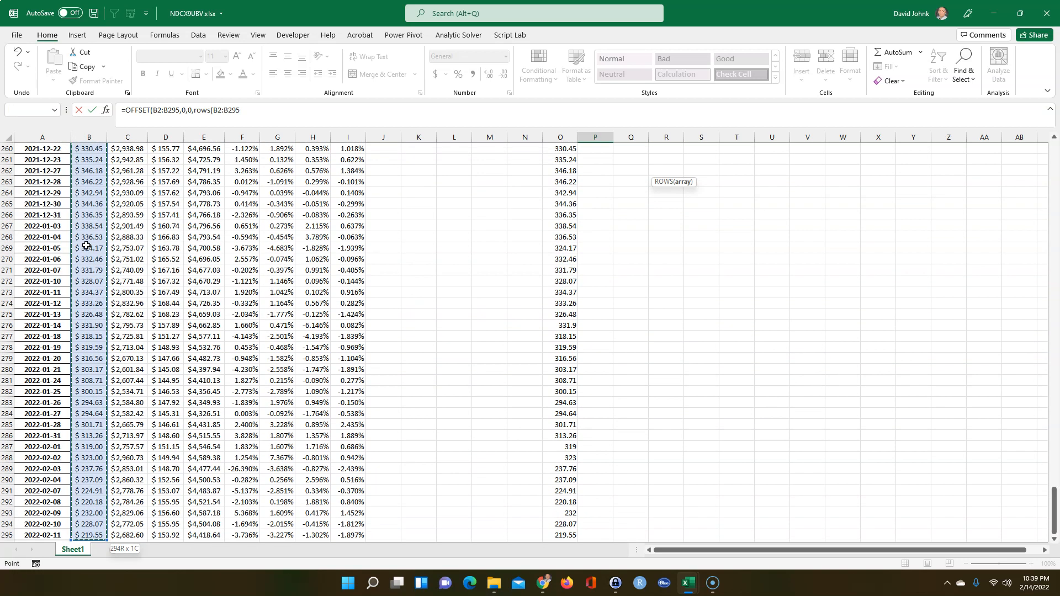
pyautogui.write(')-1')
pyautogui.scroll(20, 87, 245)
pyautogui.scroll(20, 87, 248)
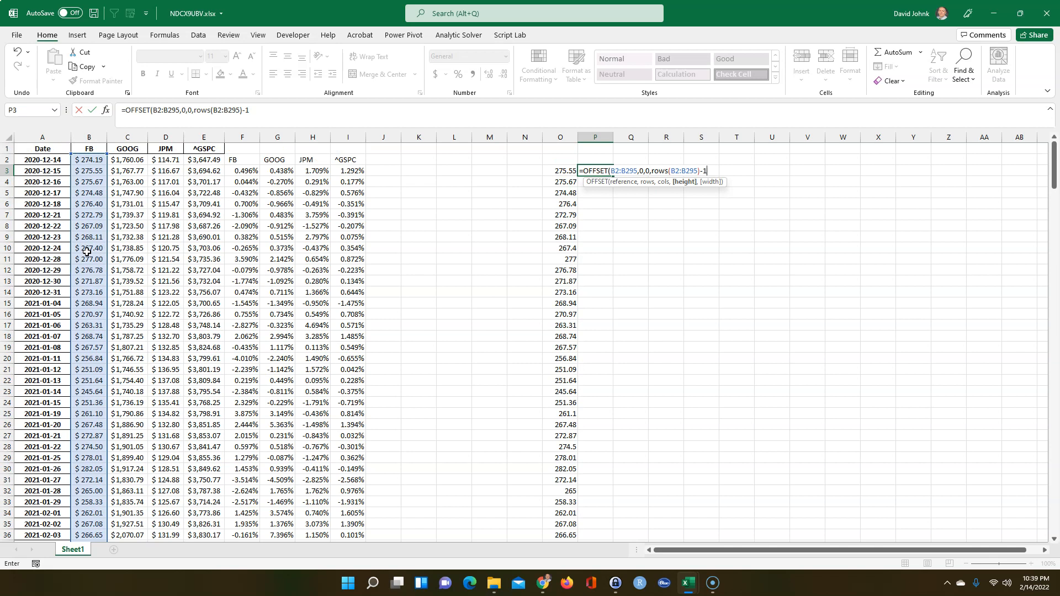
pyautogui.write('1)')
pyautogui.press('Return')
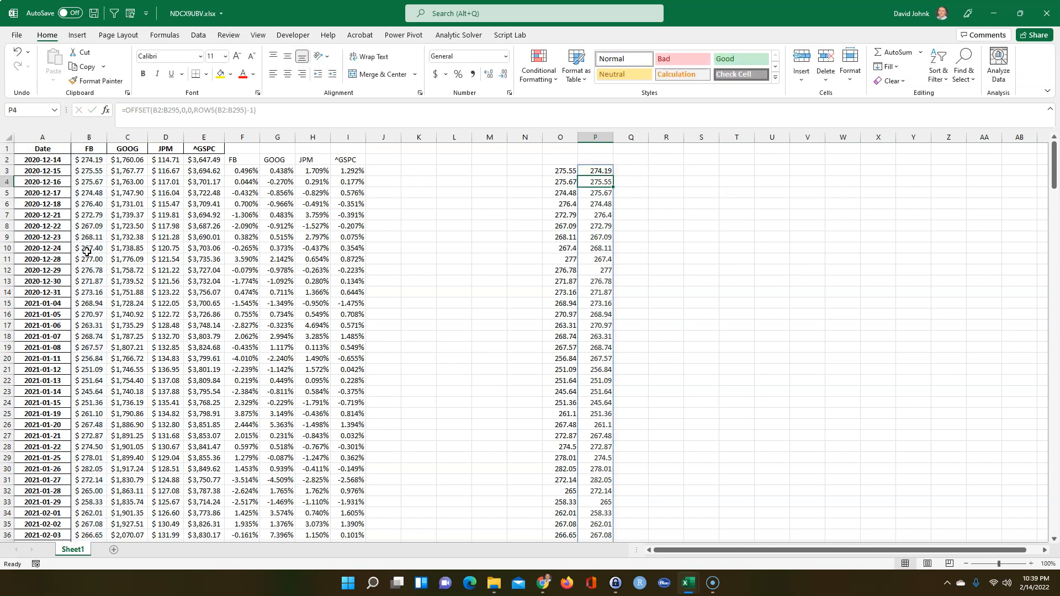
# Verify column P against the FB prices in B2 and B294, then select Q3
pyautogui.click(88, 159)
pyautogui.scroll(-20, 445, 333)
pyautogui.scroll(-20, 445, 333)
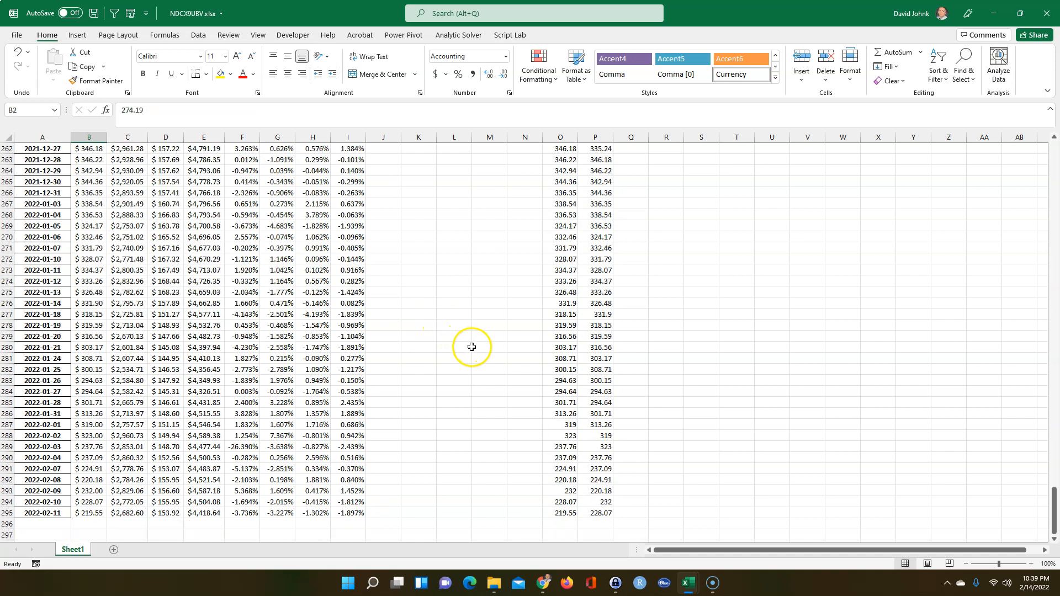
pyautogui.scroll(9, 471, 347)
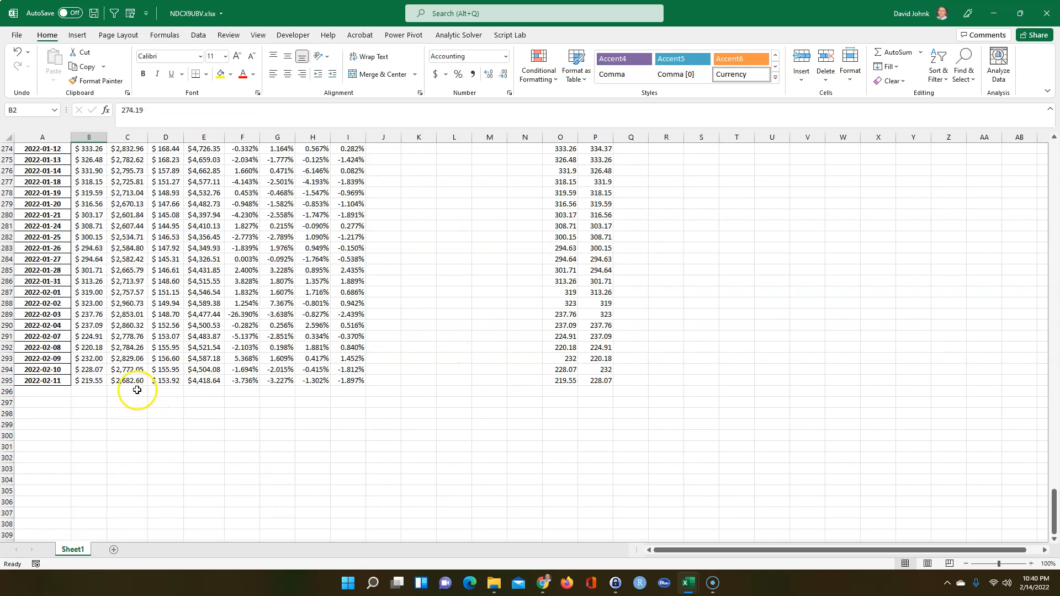
pyautogui.click(88, 368)
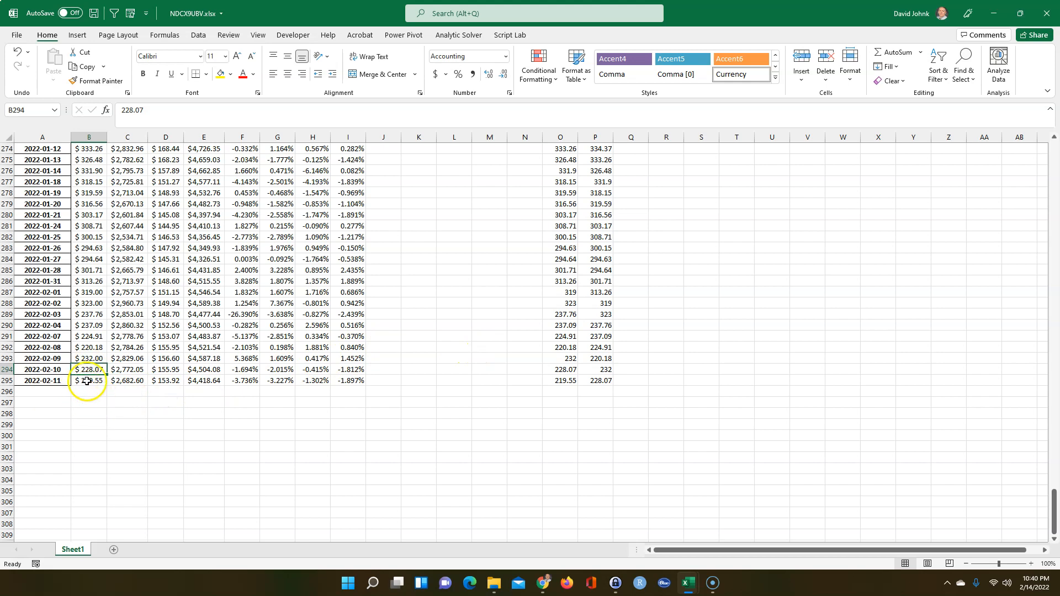
pyautogui.scroll(20, 653, 386)
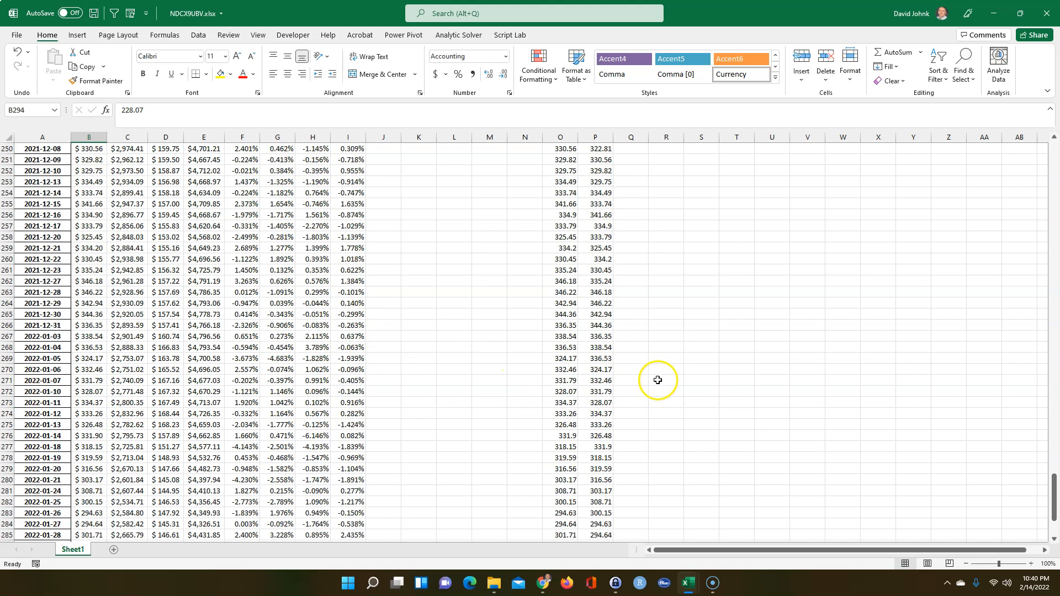
pyautogui.scroll(20, 657, 383)
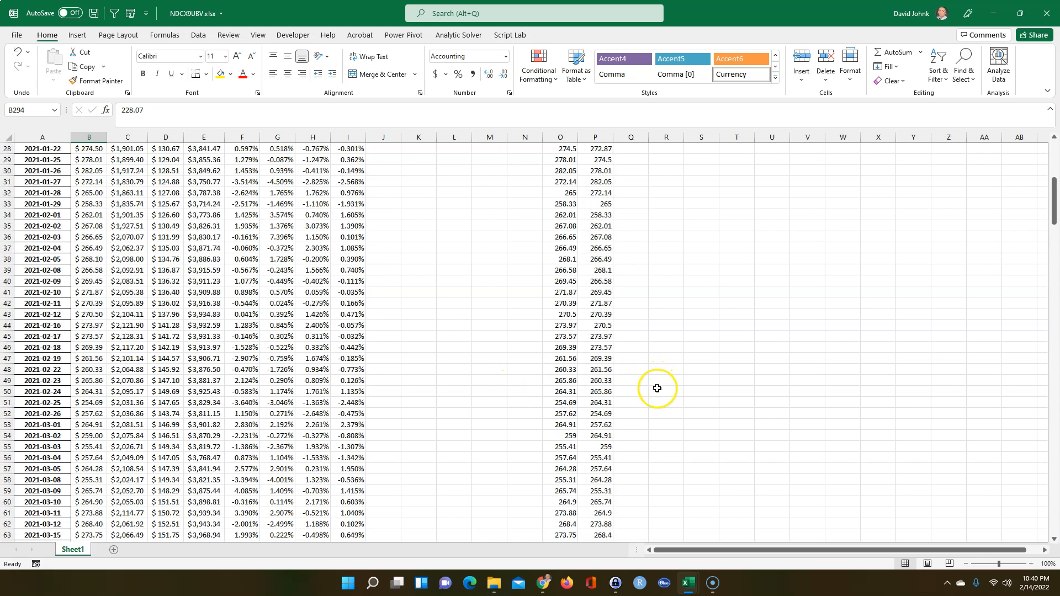
pyautogui.click(634, 171)
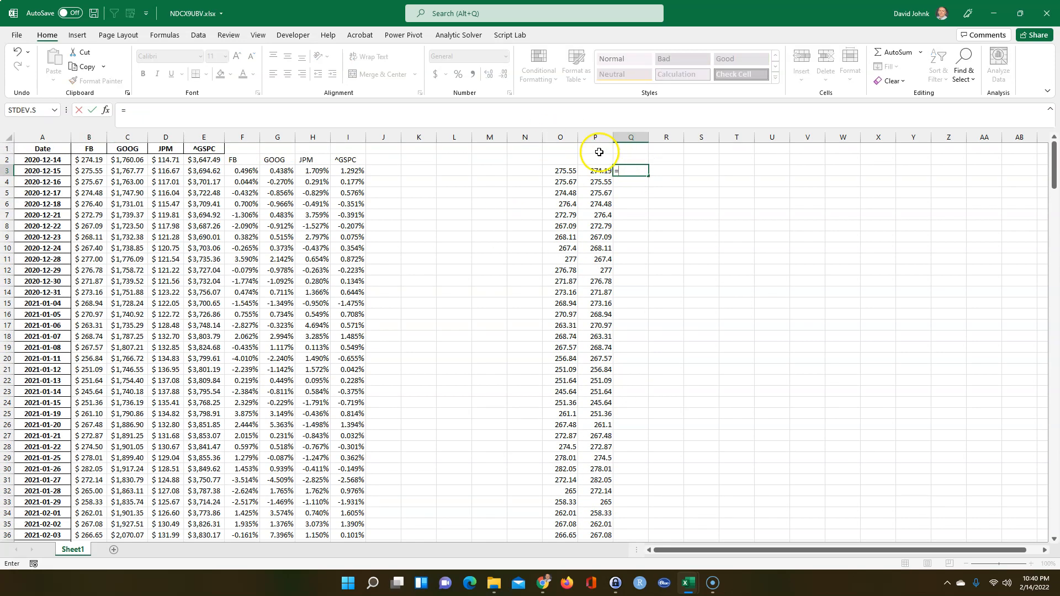
# Enter =O3/P3-1 in Q3, fill it down, and format as percent with three decimals
pyautogui.scroll(-1, 599, 152)
pyautogui.click(565, 159)
pyautogui.write('/')
pyautogui.click(589, 159)
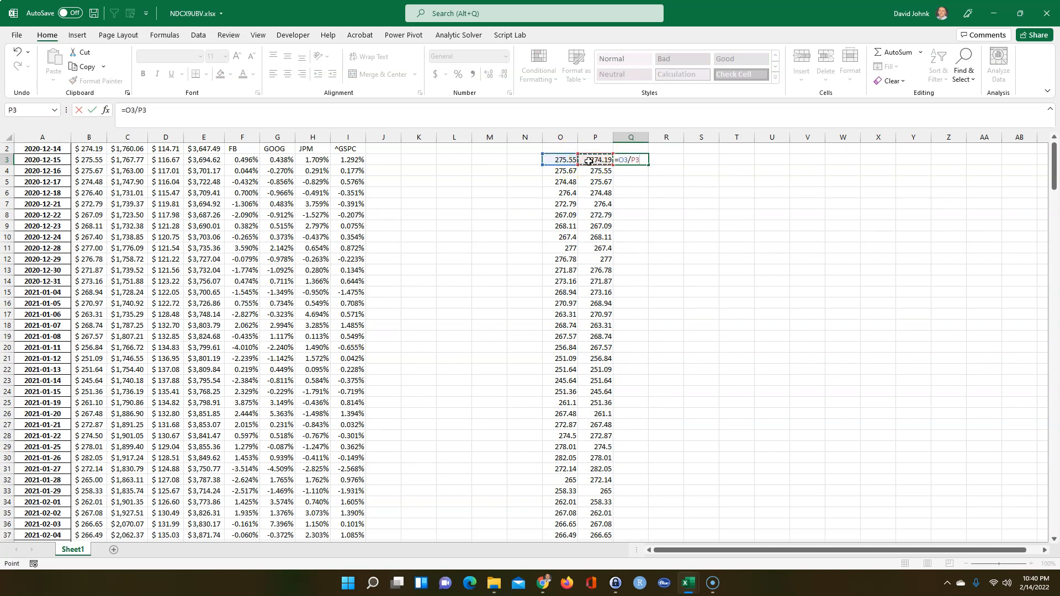
pyautogui.press('Return')
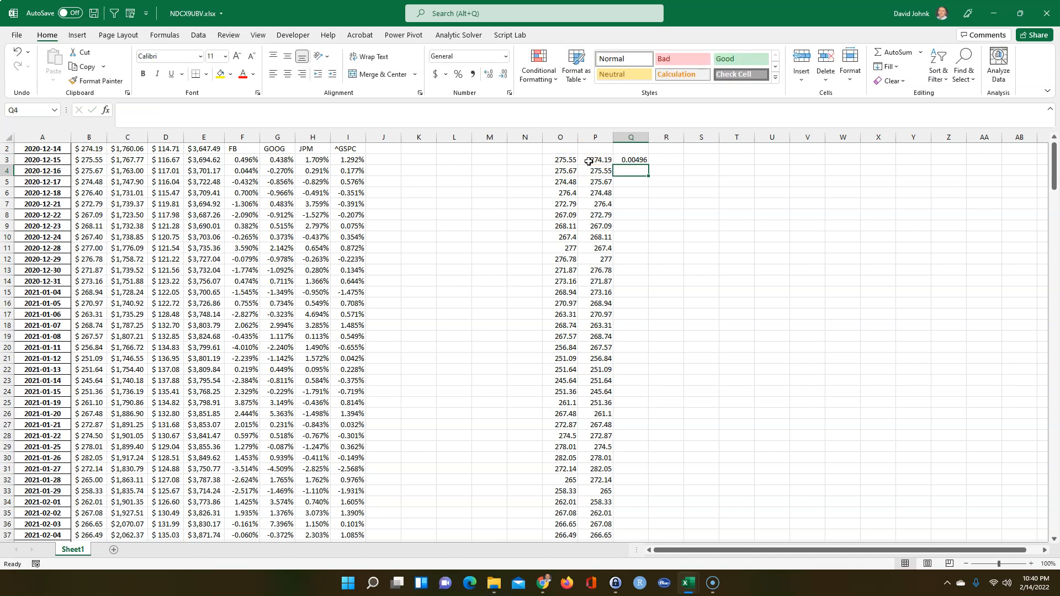
pyautogui.click(634, 161)
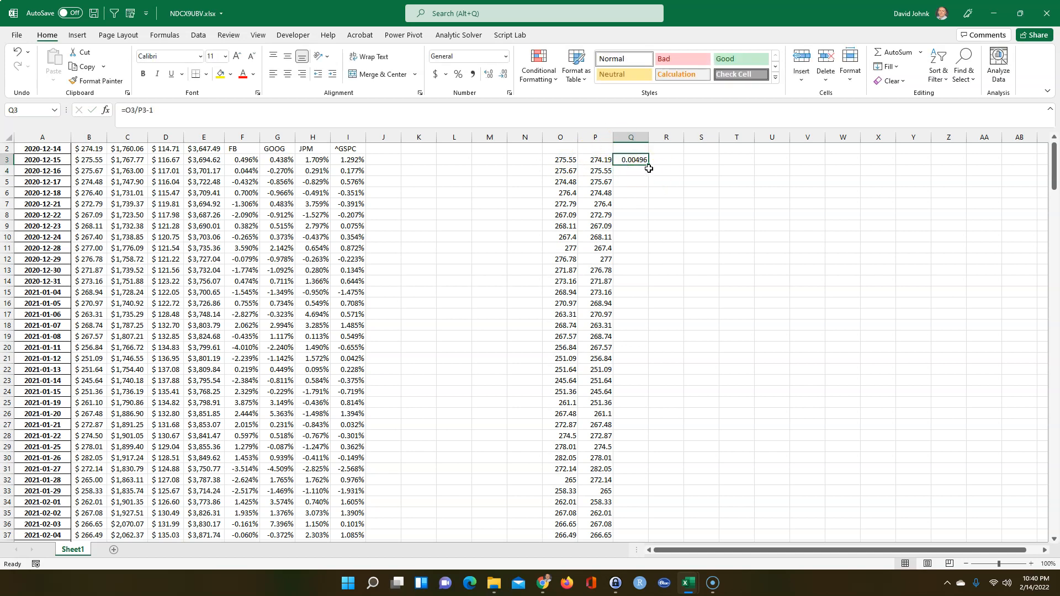
pyautogui.doubleClick(648, 165)
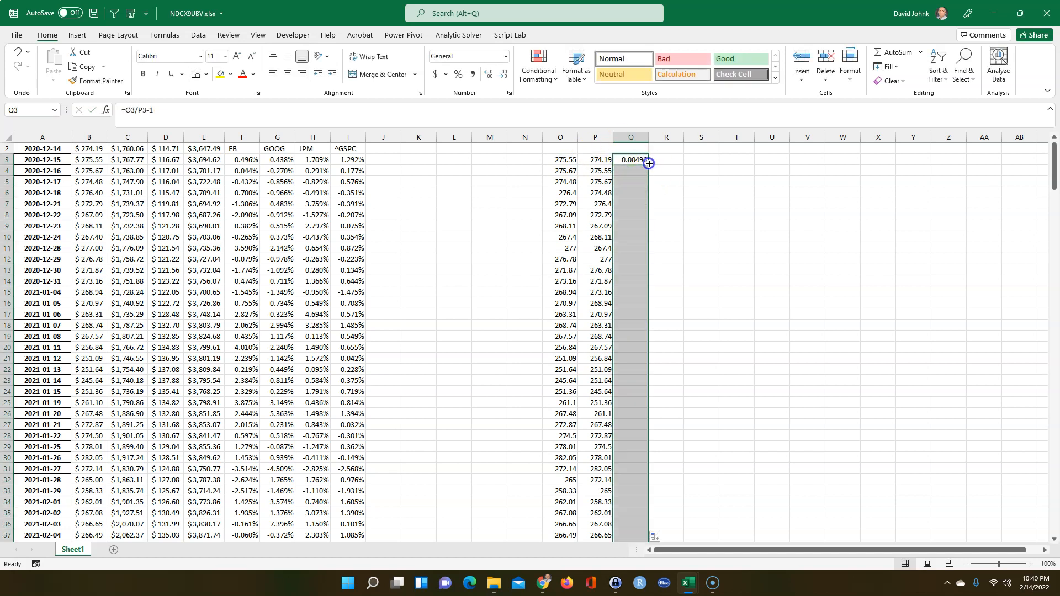
pyautogui.click(461, 78)
pyautogui.click(491, 77)
pyautogui.click(492, 77)
pyautogui.click(492, 77)
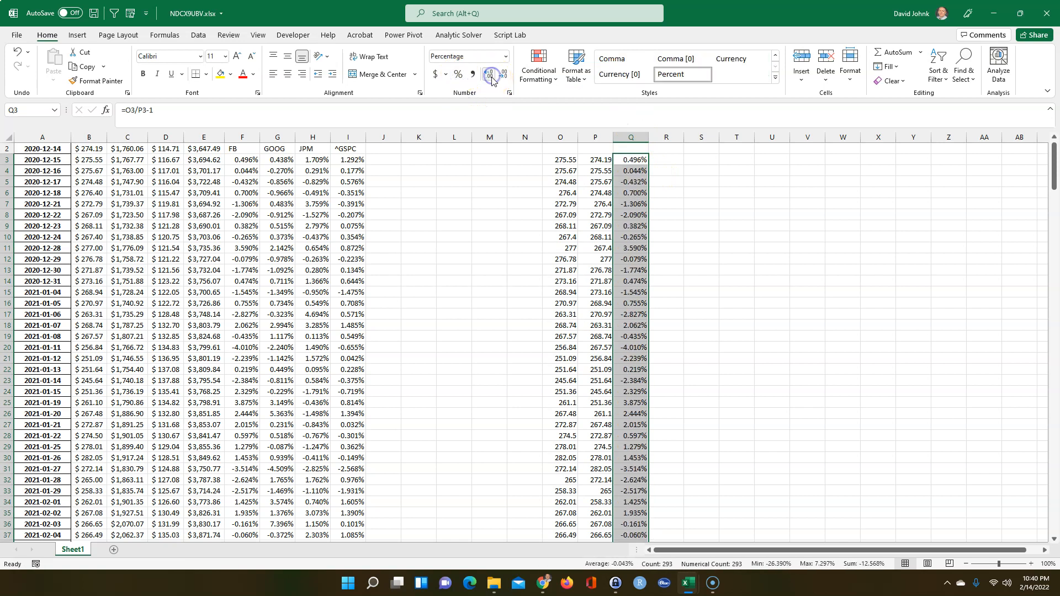
pyautogui.click(432, 250)
# Compare the last two returns in columns F and Q to confirm they match
pyautogui.click(634, 159)
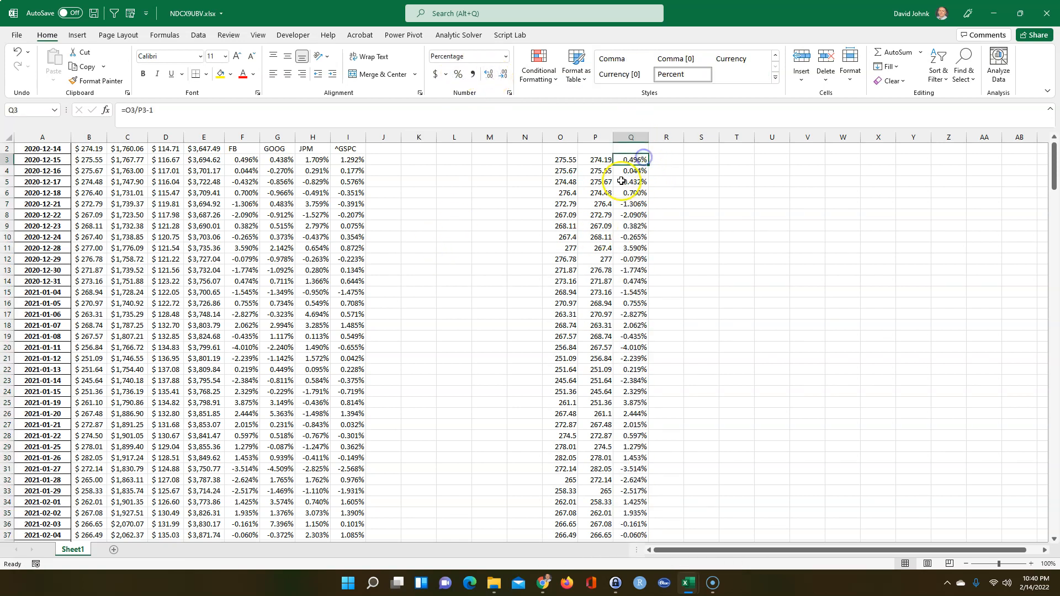
pyautogui.click(242, 160)
pyautogui.scroll(-20, 663, 353)
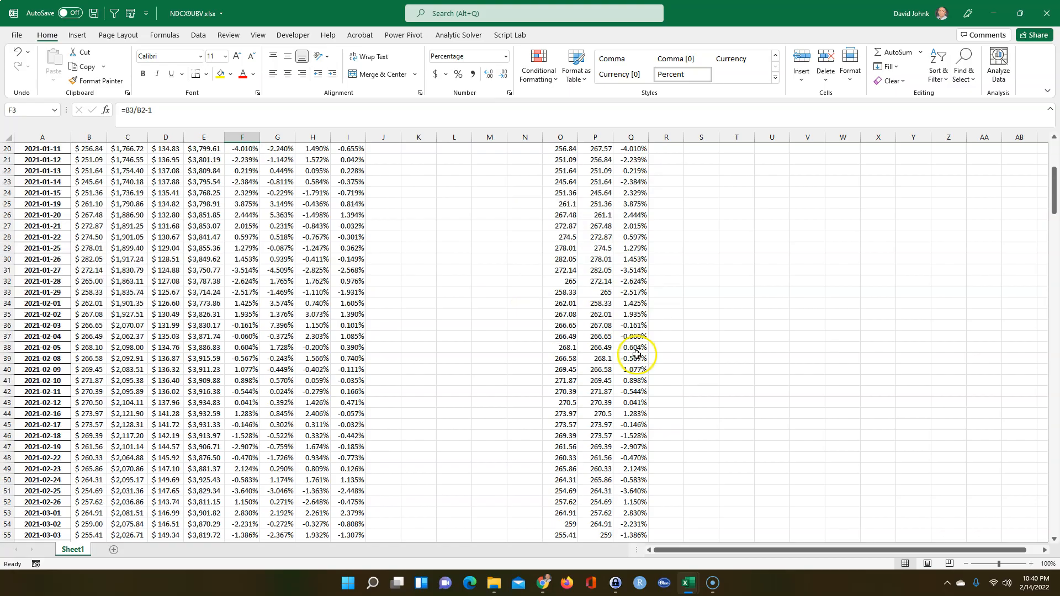
pyautogui.scroll(-20, 673, 368)
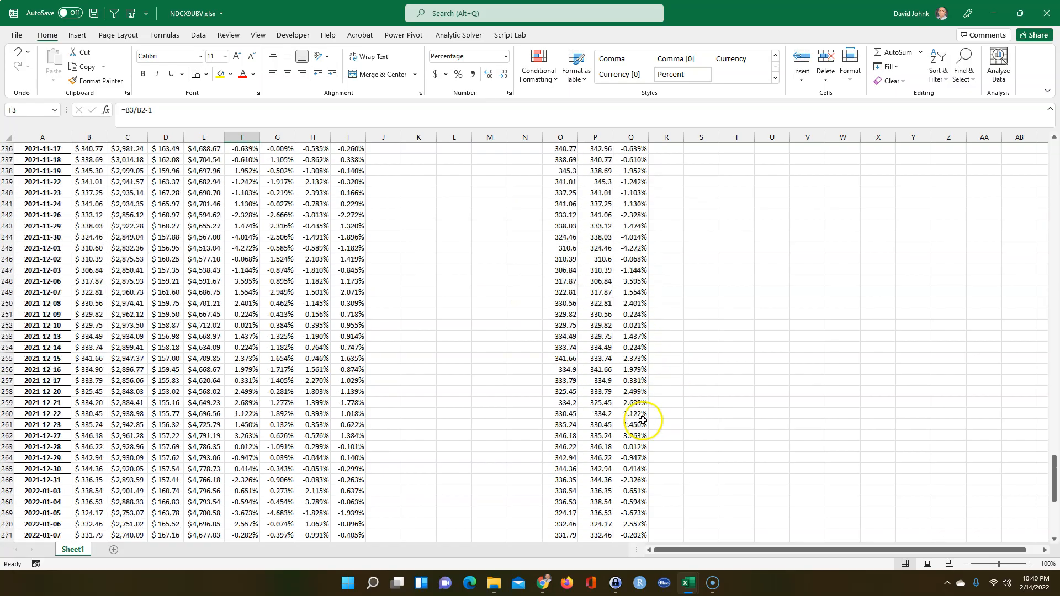
pyautogui.scroll(14, 643, 421)
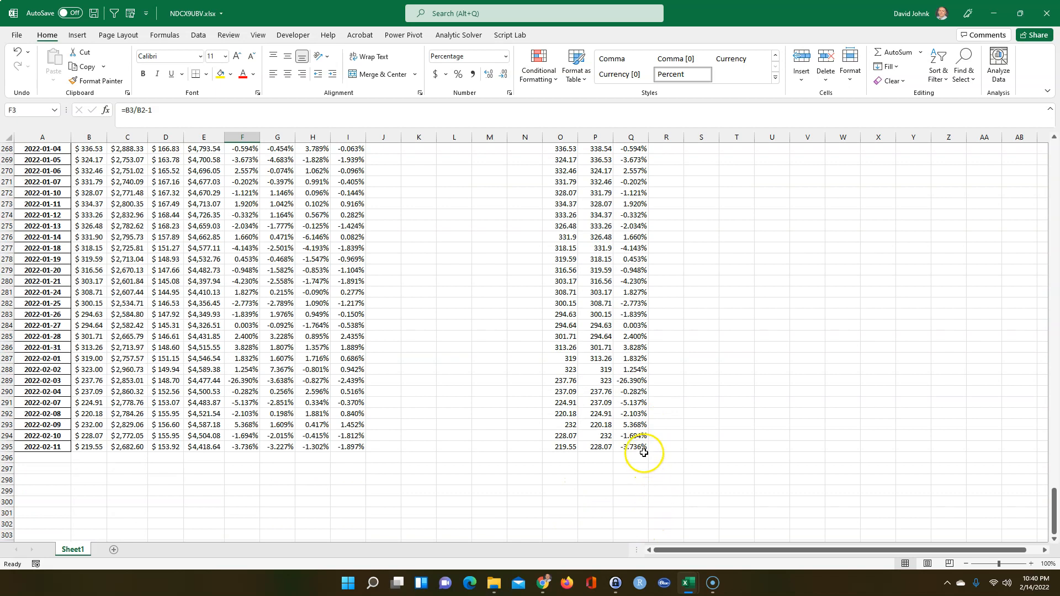
pyautogui.moveTo(251, 437); pyautogui.dragTo(246, 448)
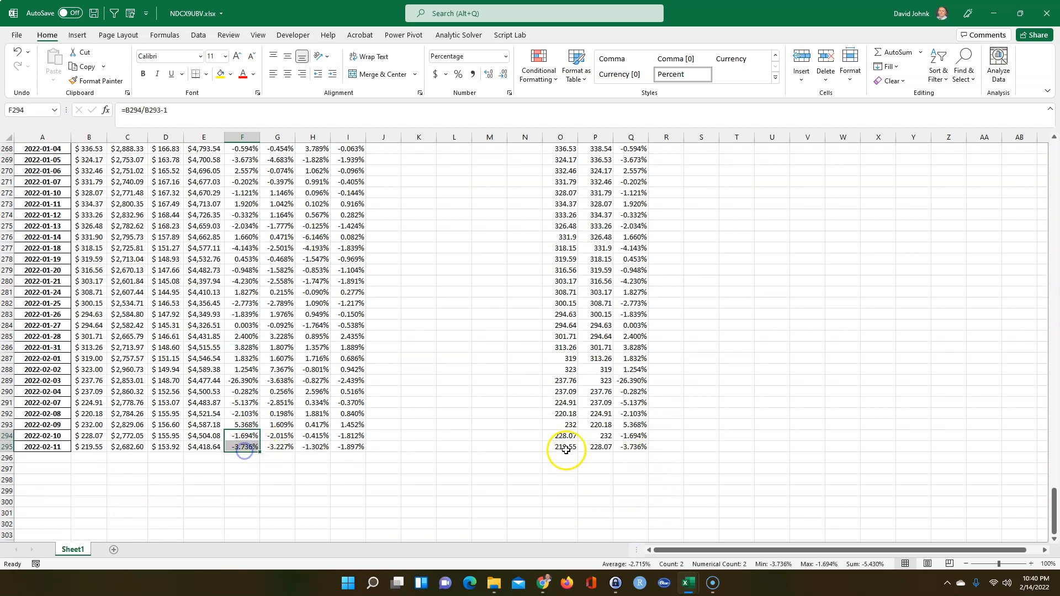
pyautogui.moveTo(626, 436); pyautogui.dragTo(624, 449)
pyautogui.moveTo(1052, 510); pyautogui.dragTo(1013, 99)
pyautogui.click(723, 255)
pyautogui.click(383, 167)
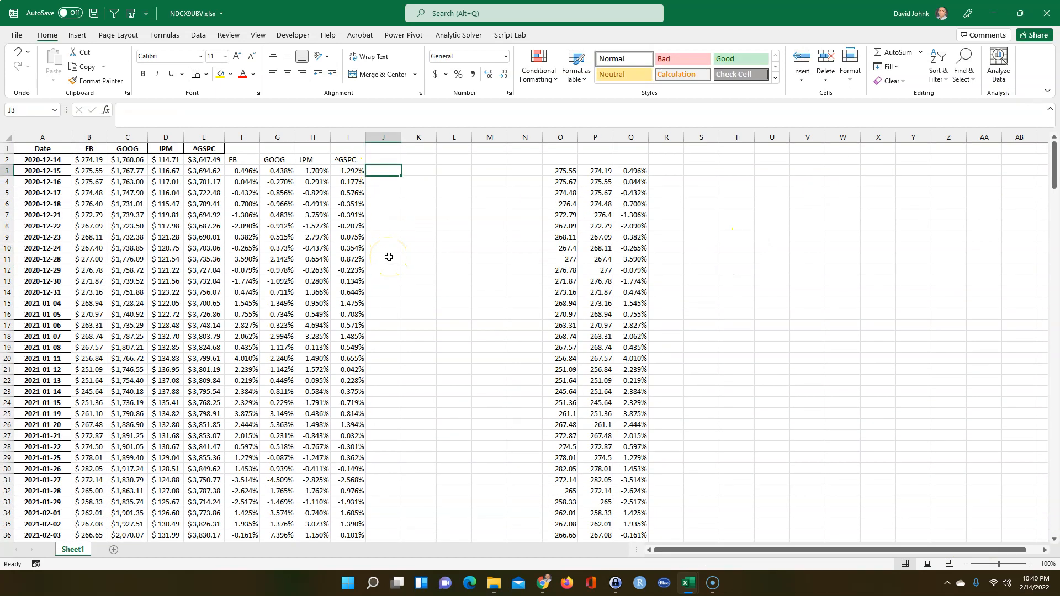
pyautogui.write('=lam')
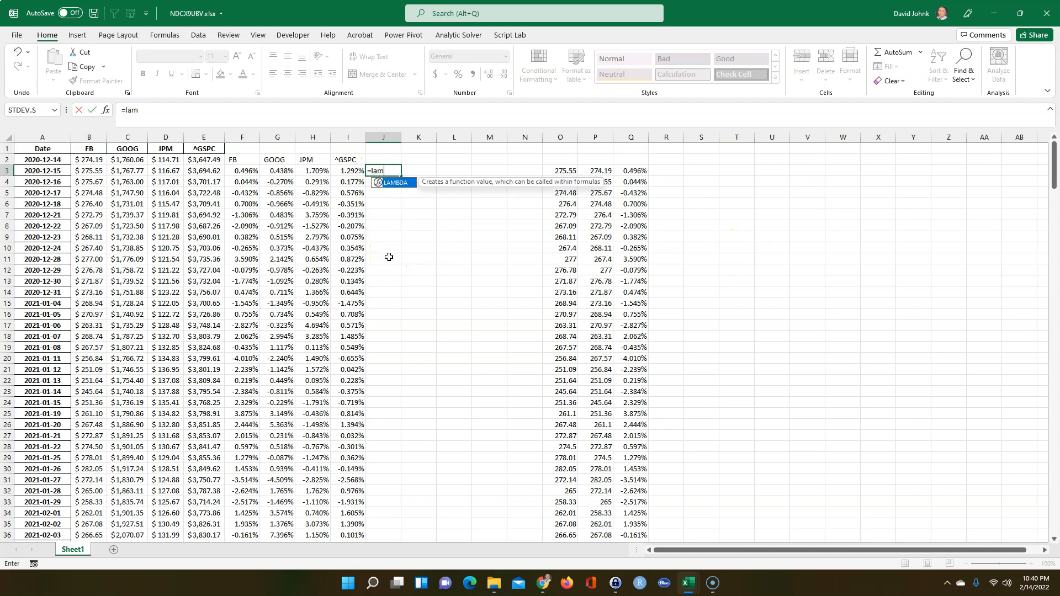
pyautogui.write('bda(prices')
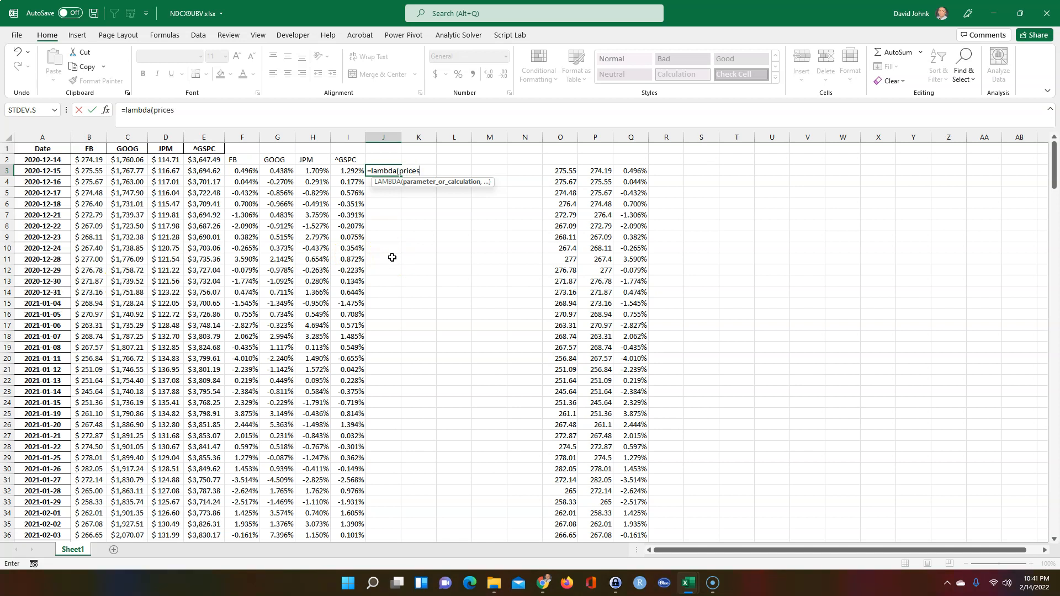
pyautogui.write(',')
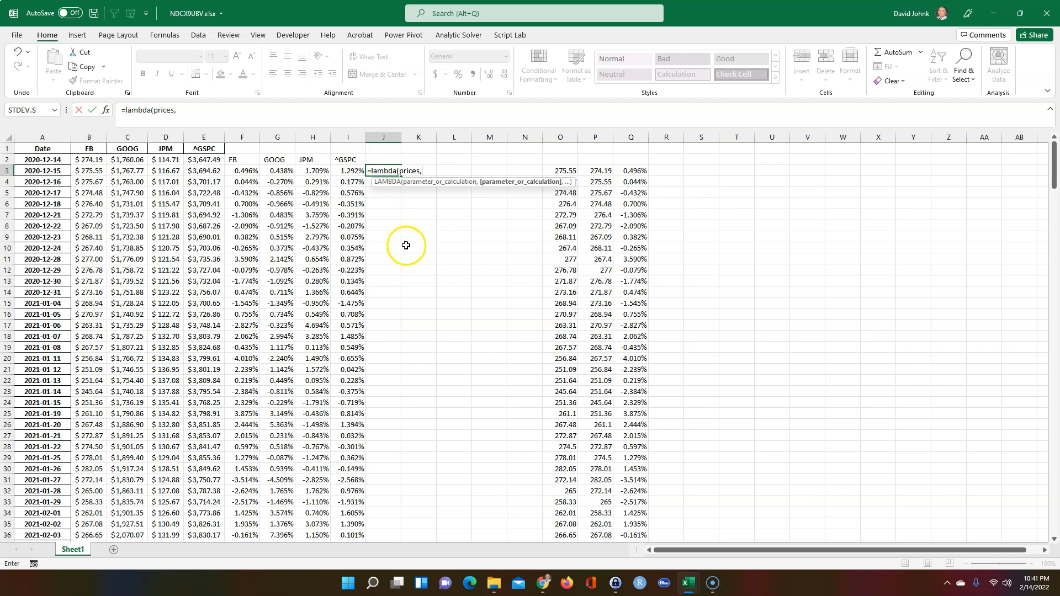
pyautogui.click(569, 169)
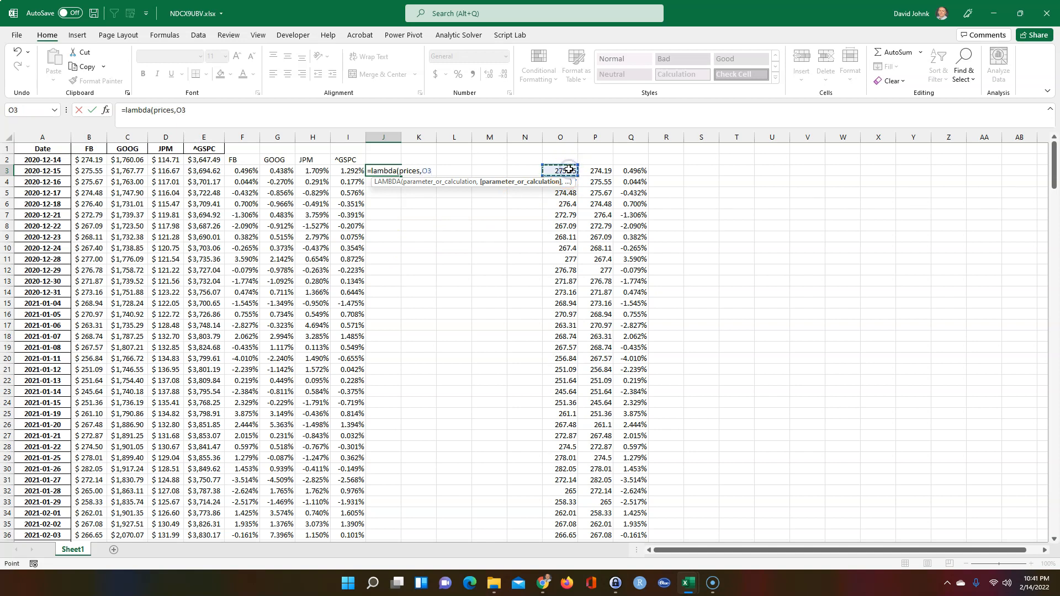
pyautogui.press('Escape')
pyautogui.click(524, 281)
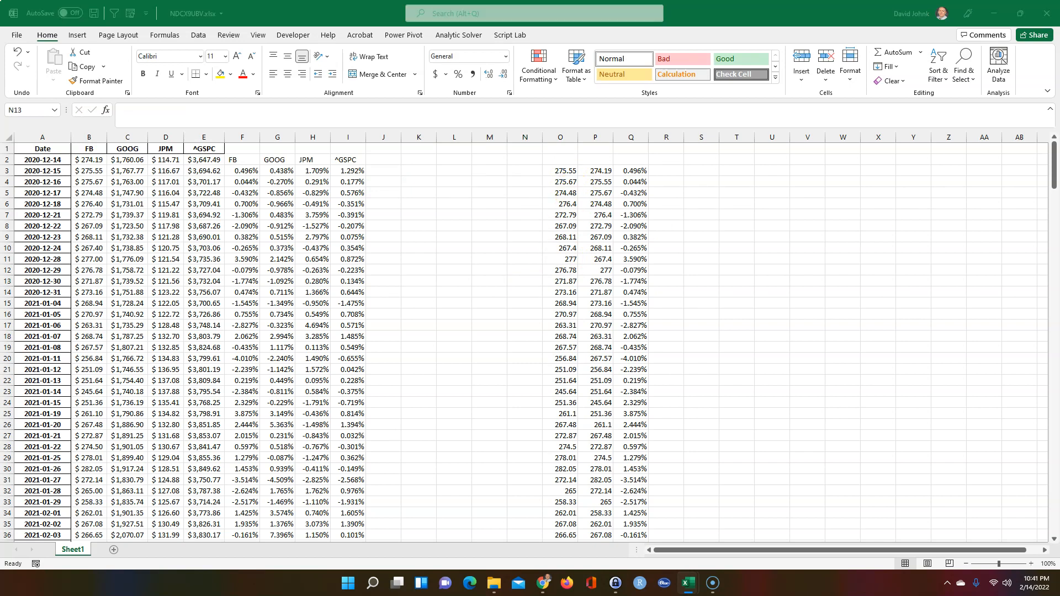
# In J3, type =lambda(prices, offset(prices,1,0,rows(prices))/offset(prices,0,0,rows(prices)-1))
pyautogui.click(385, 170)
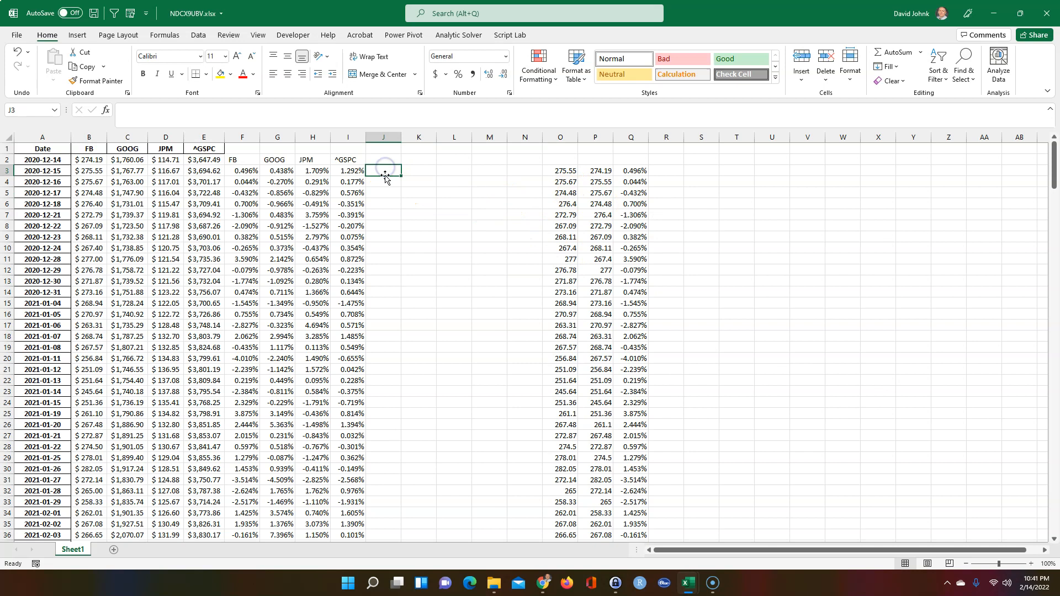
pyautogui.write('=l')
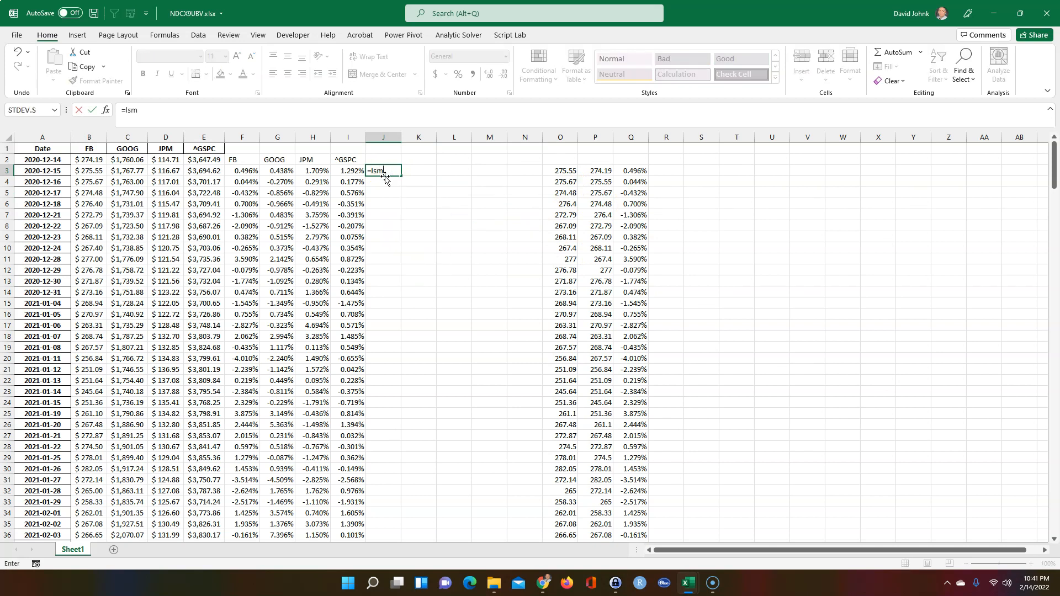
pyautogui.write('ambda(')
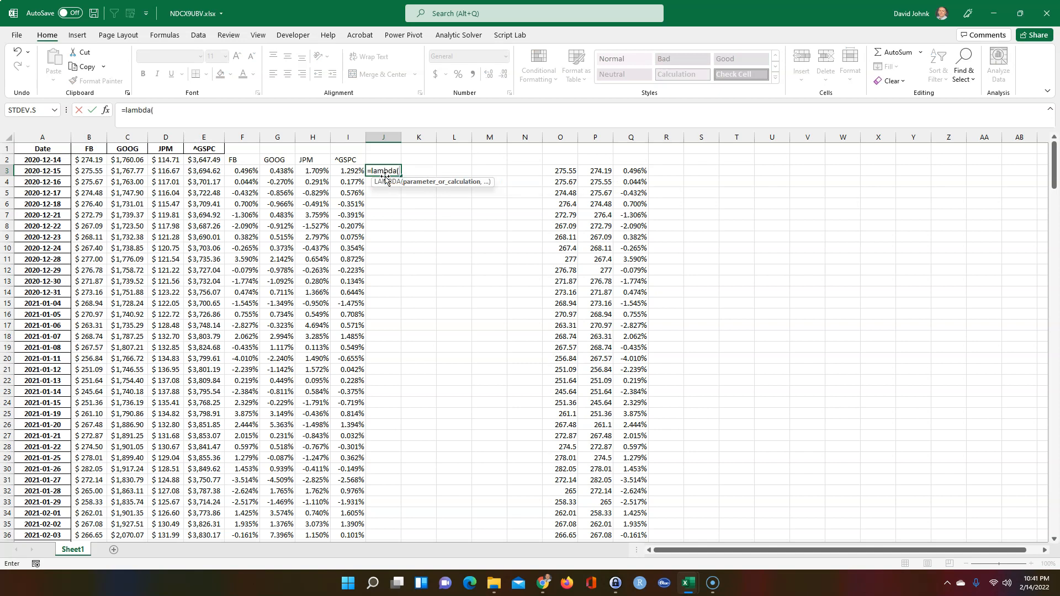
pyautogui.write('prices,')
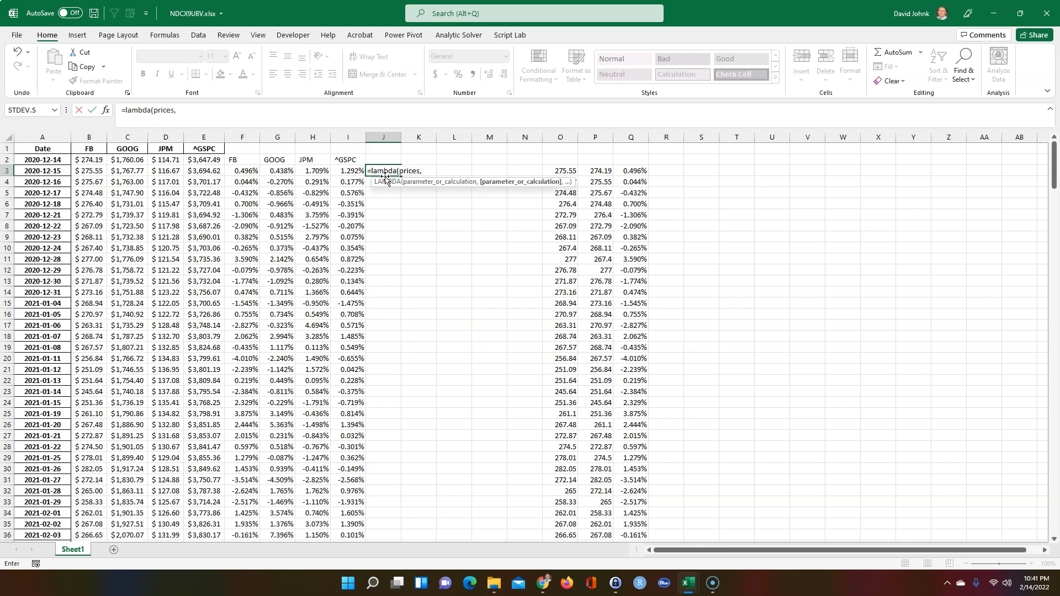
pyautogui.write('offset')
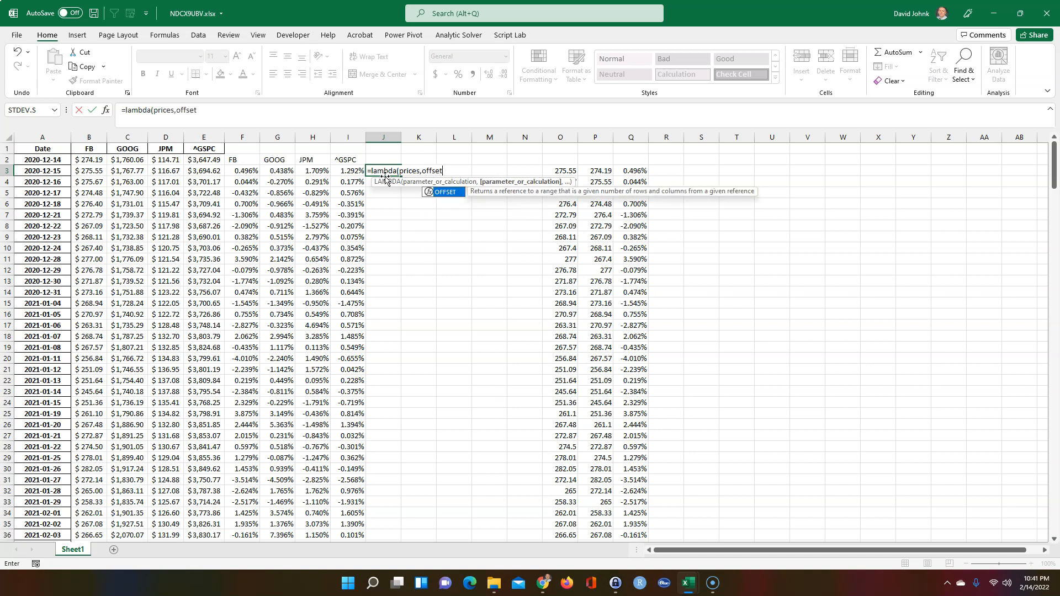
pyautogui.write('(')
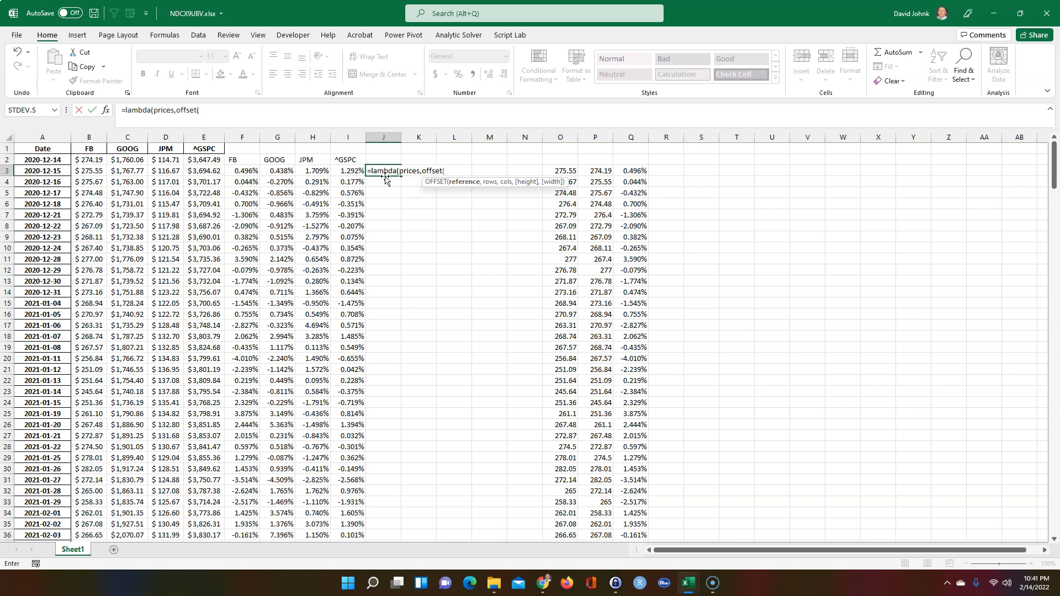
pyautogui.write('price')
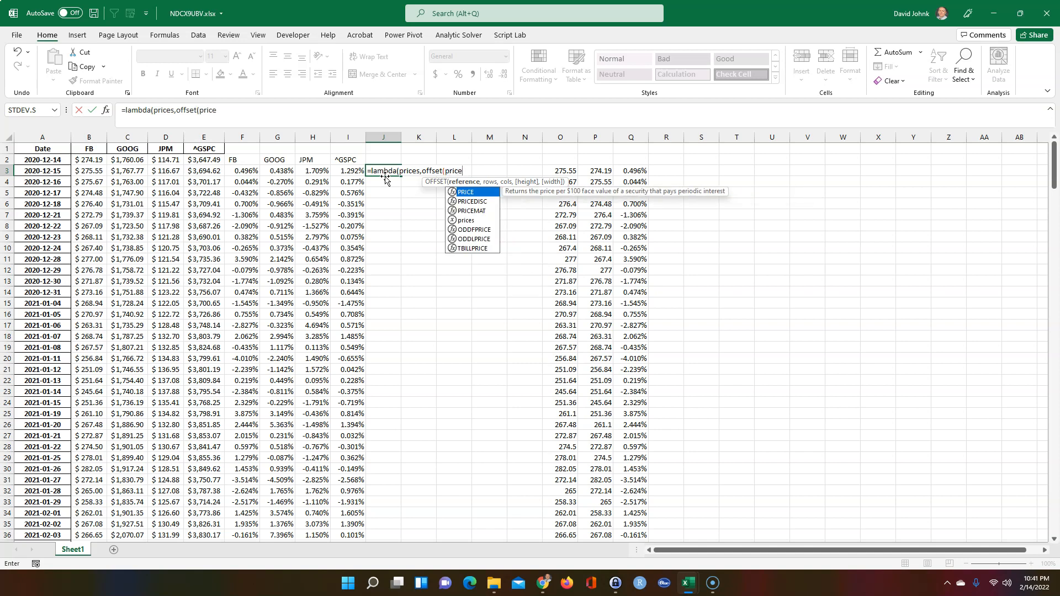
pyautogui.write('s,')
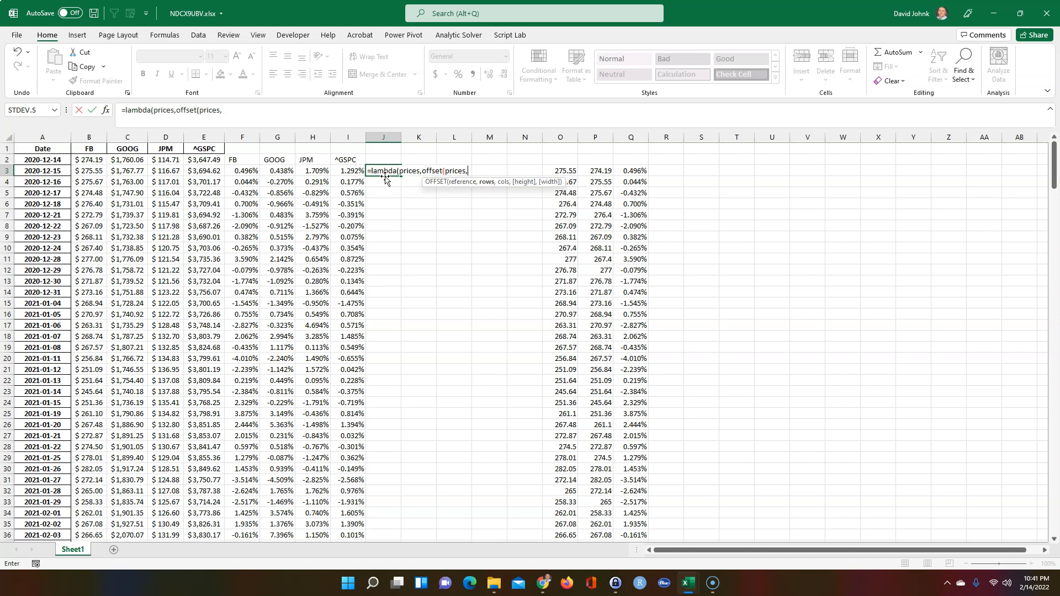
pyautogui.write('1,0,rows(')
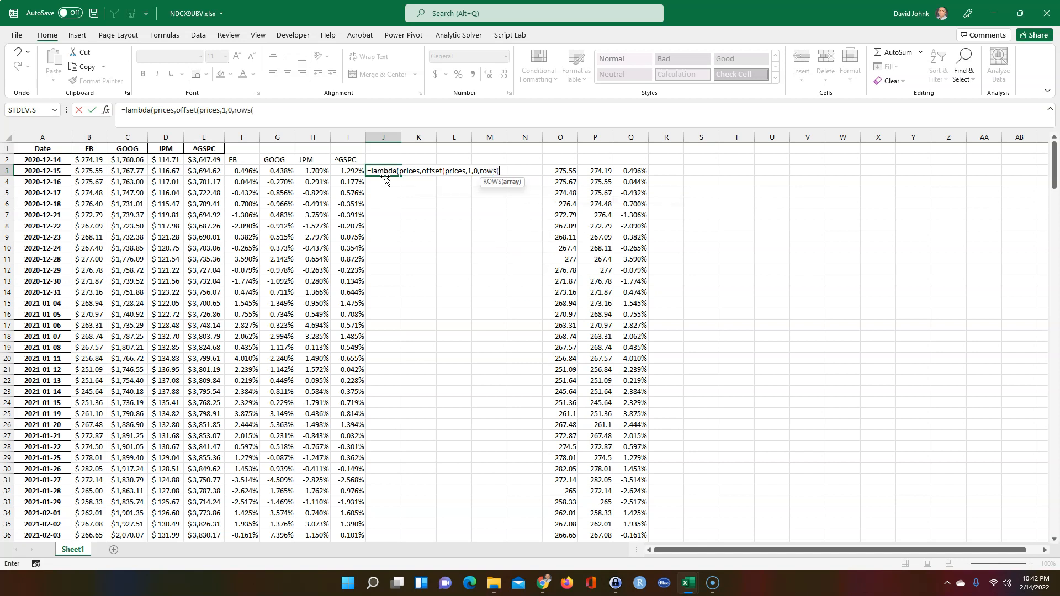
pyautogui.write('prices)')
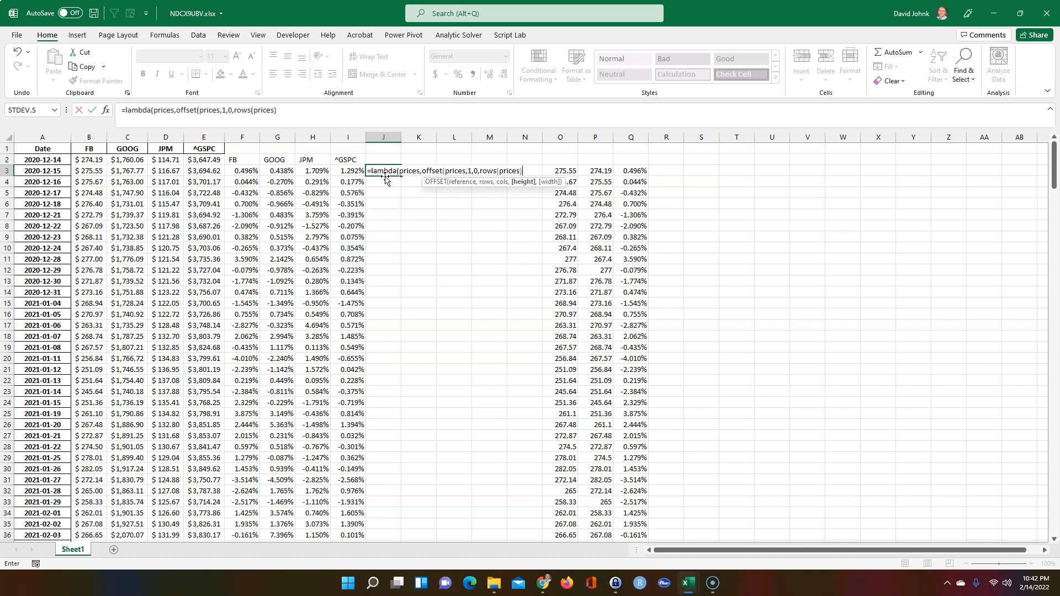
pyautogui.write(')')
pyautogui.write('/offse')
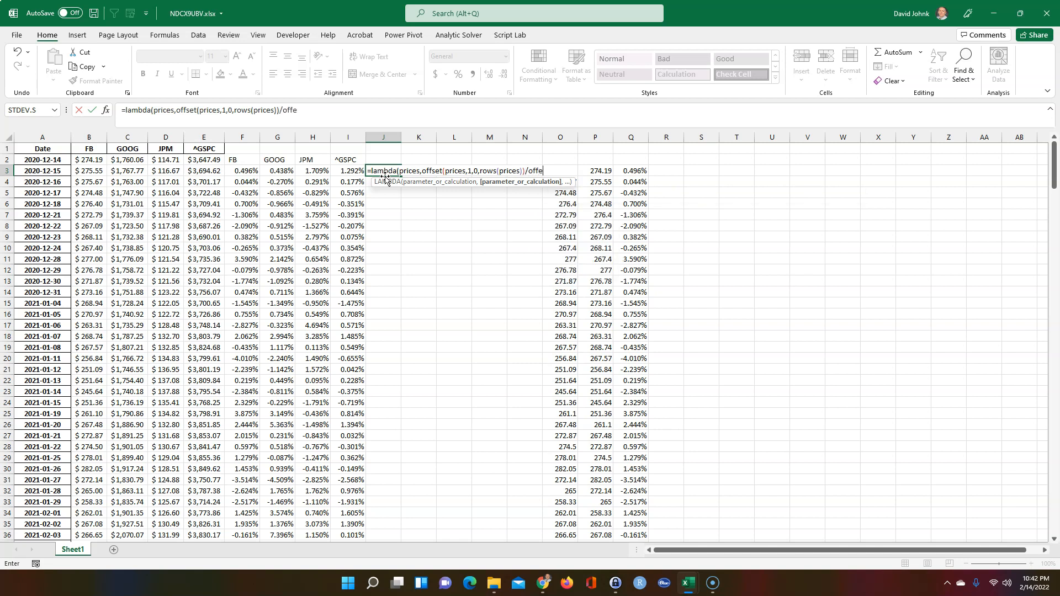
pyautogui.write('t')
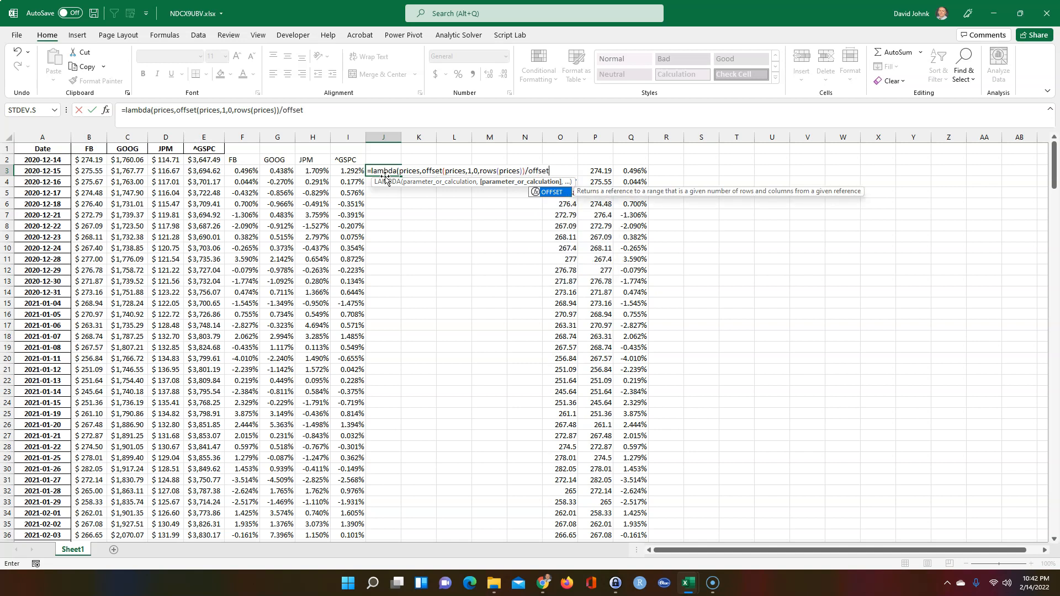
pyautogui.write('(prices')
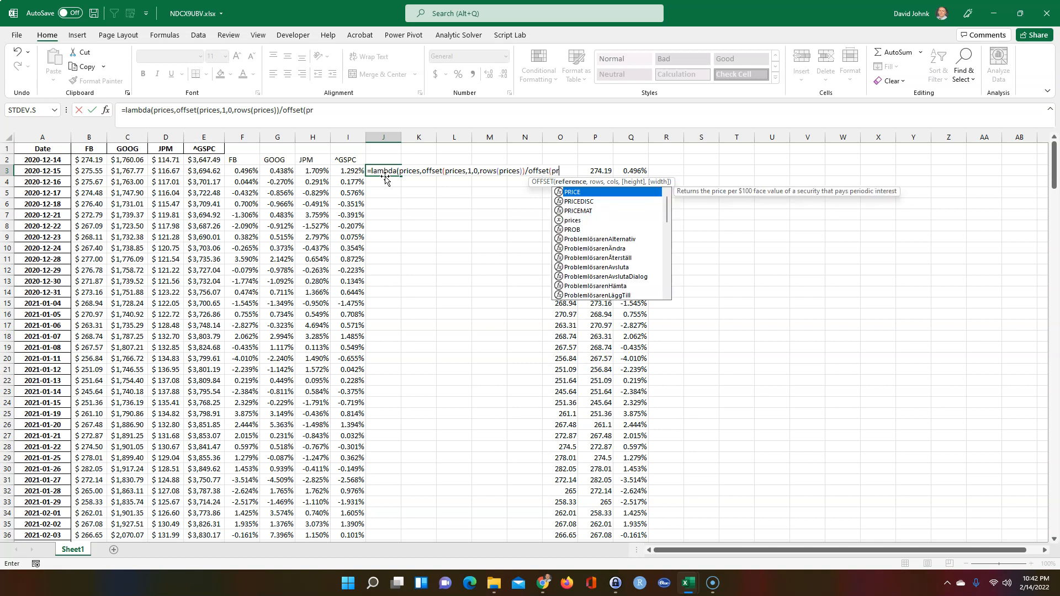
pyautogui.write(',')
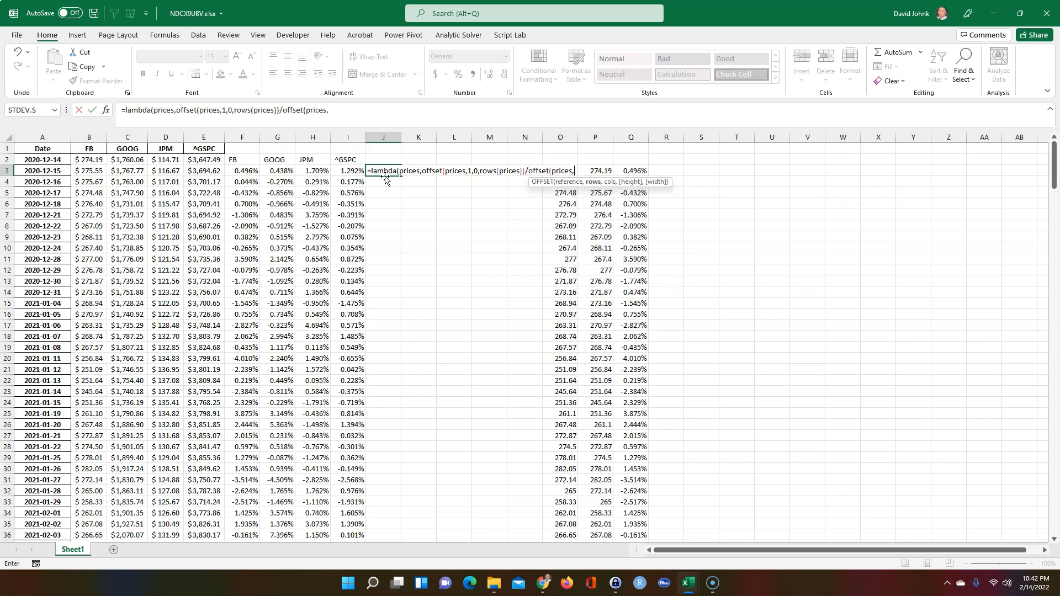
pyautogui.write('0,0,rows')
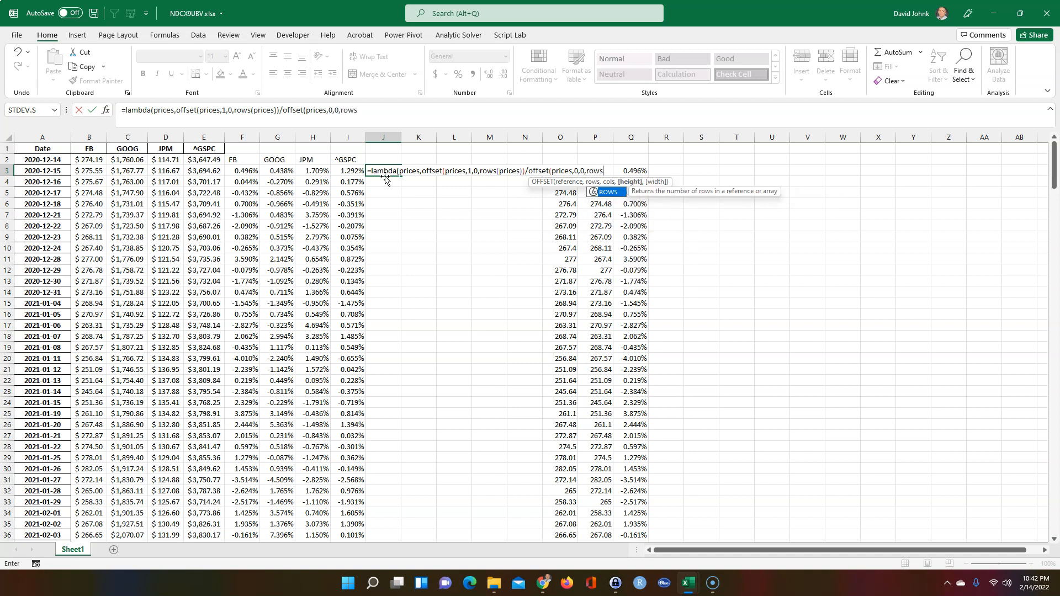
pyautogui.write('(prices')
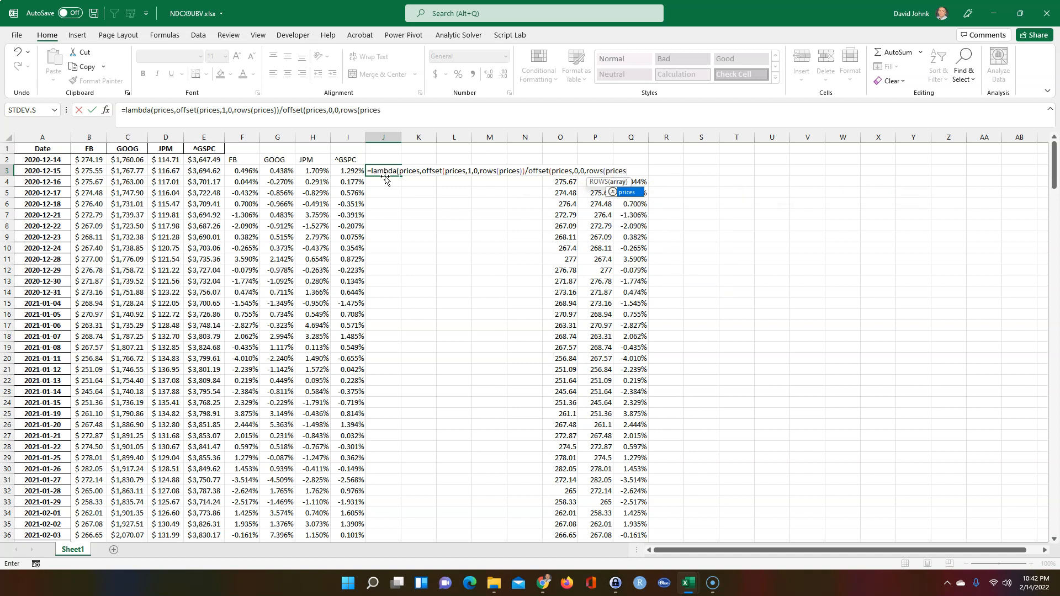
pyautogui.write(')-1)-1')
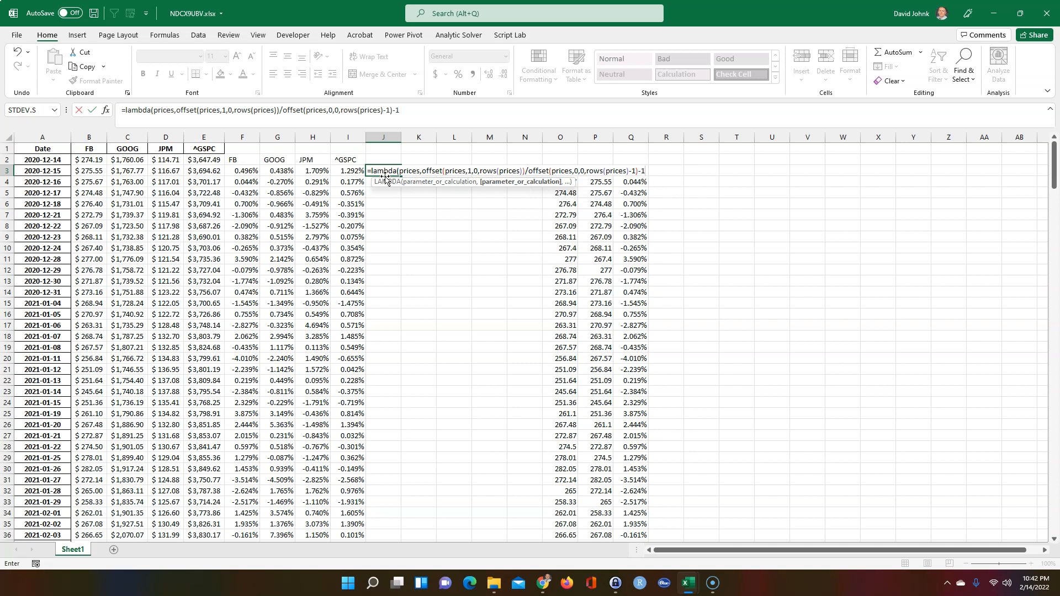
# Add -1 to the first OFFSET height and call the LAMBDA on B2:B295 so FB returns spill
pyautogui.click(521, 171)
pyautogui.write('-1')
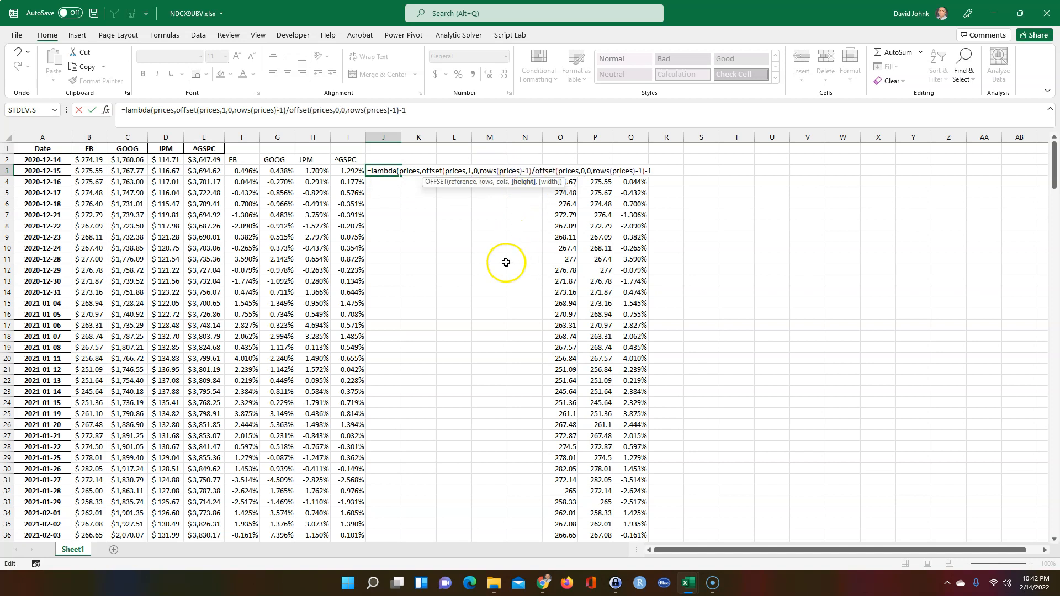
pyautogui.click(661, 171)
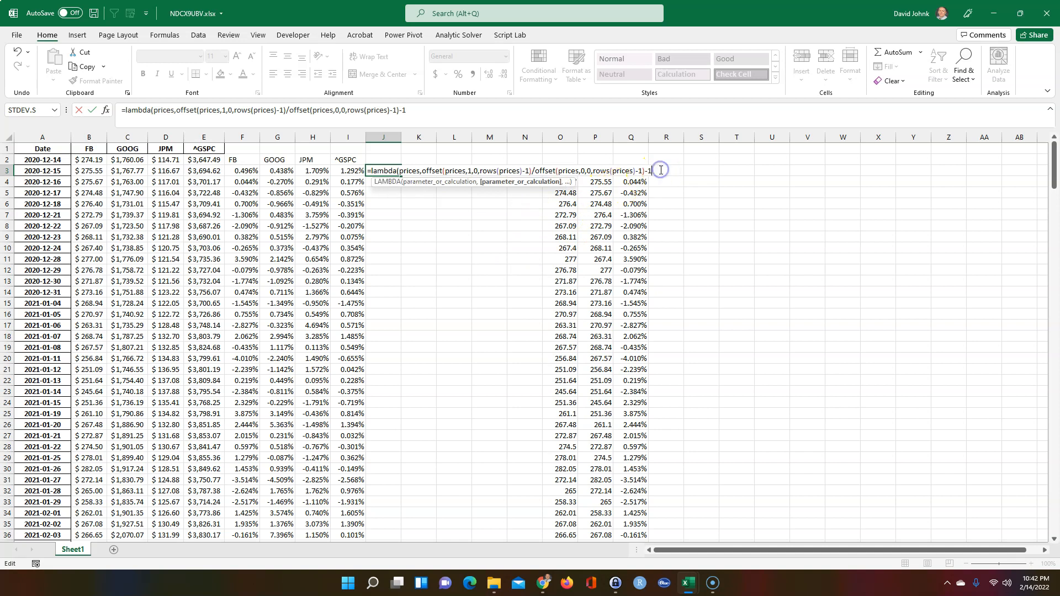
pyautogui.write('(')
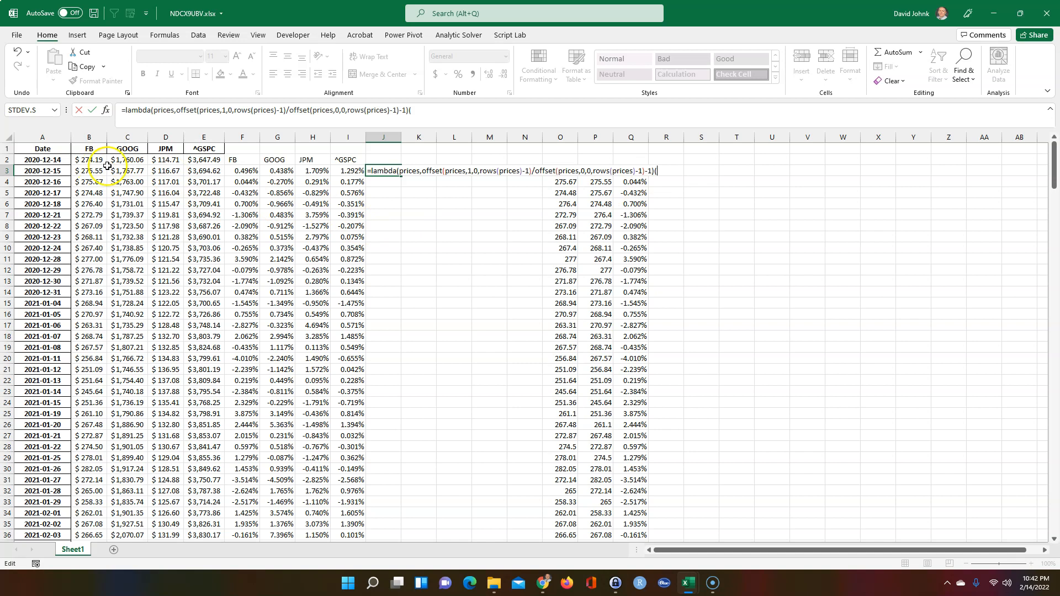
pyautogui.moveTo(84, 160); pyautogui.dragTo(90, 208)
pyautogui.hotkey('ctrl', 'shift', 'Down')
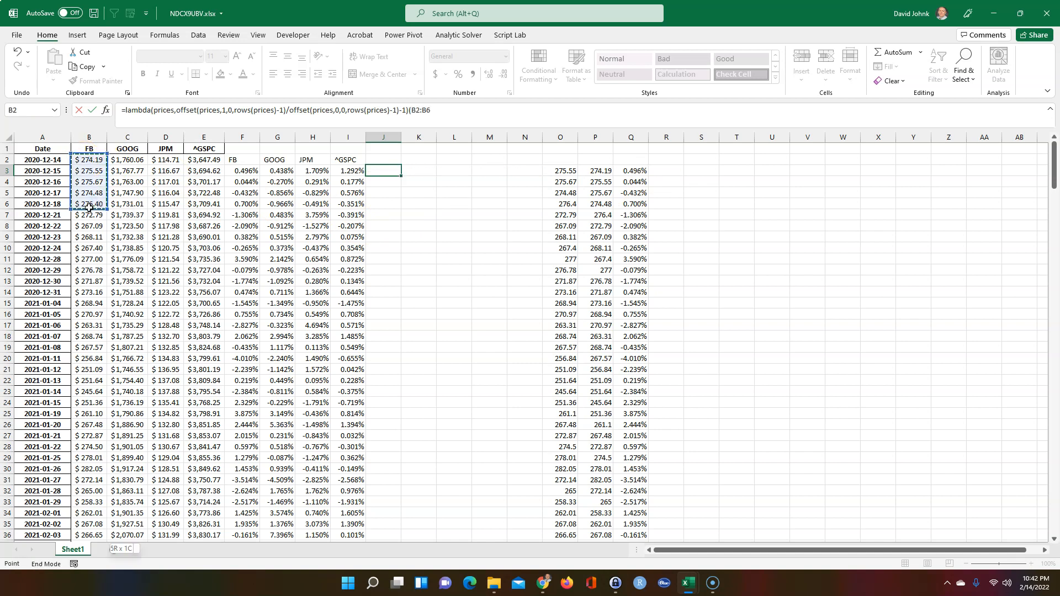
pyautogui.write(')')
pyautogui.scroll(6, 89, 207)
pyautogui.scroll(20, 88, 207)
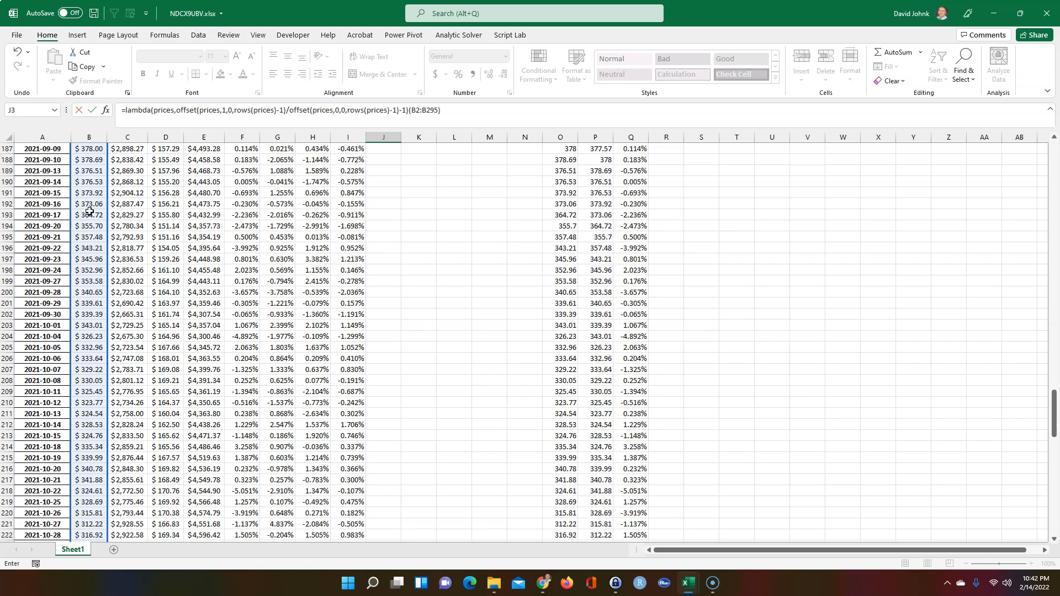
pyautogui.moveTo(1053, 345); pyautogui.dragTo(1018, 147)
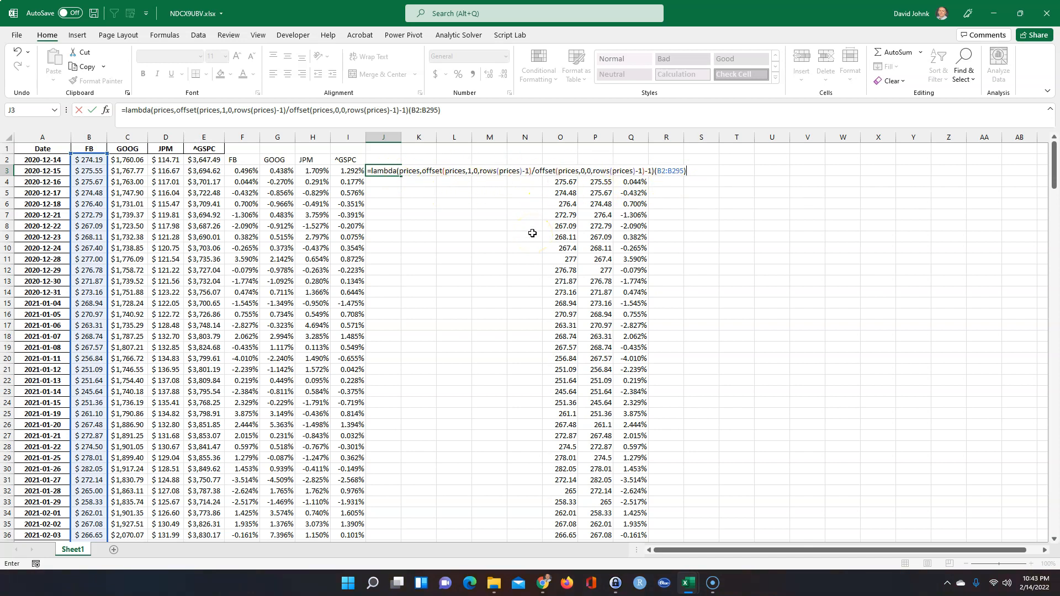
pyautogui.press('Return')
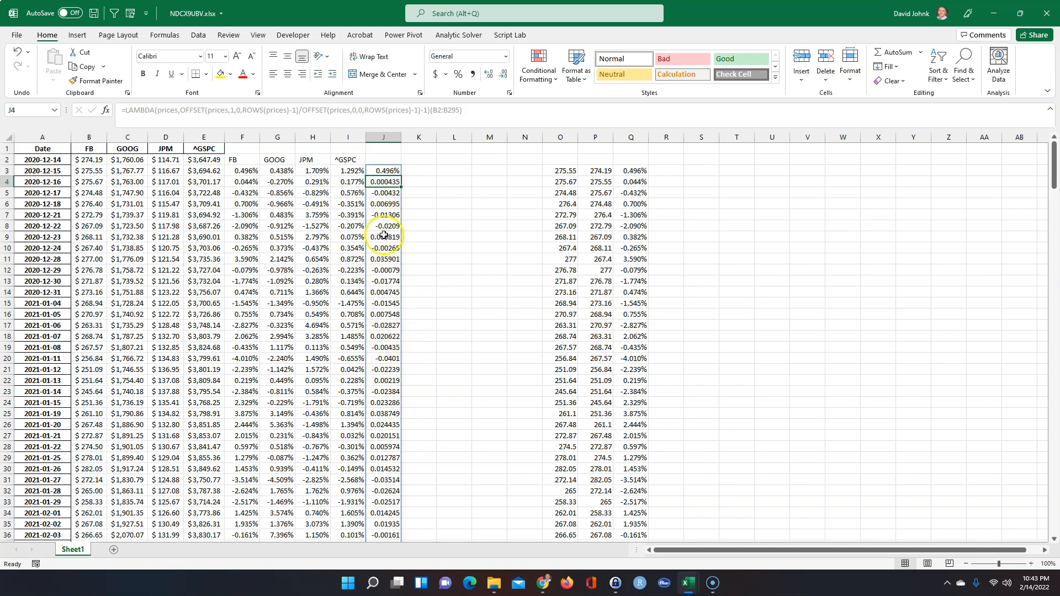
pyautogui.moveTo(631, 171); pyautogui.dragTo(634, 223)
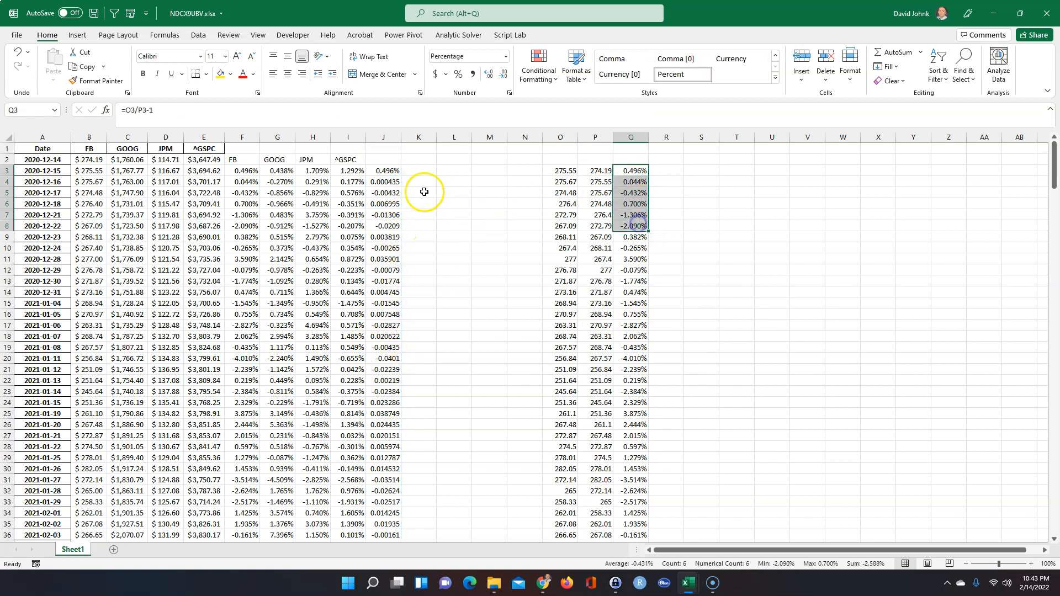
# Wrap the price-ratio return in J3's LAMBDA in TEXT with format "0.000%", prompting a too-few-arguments warning
pyautogui.doubleClick(384, 170)
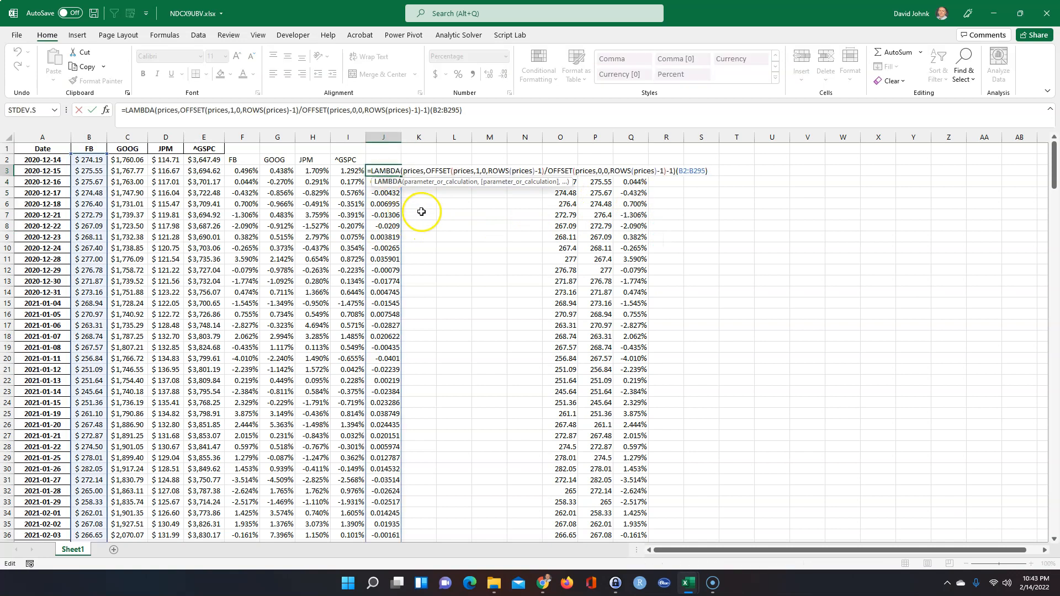
pyautogui.click(426, 170)
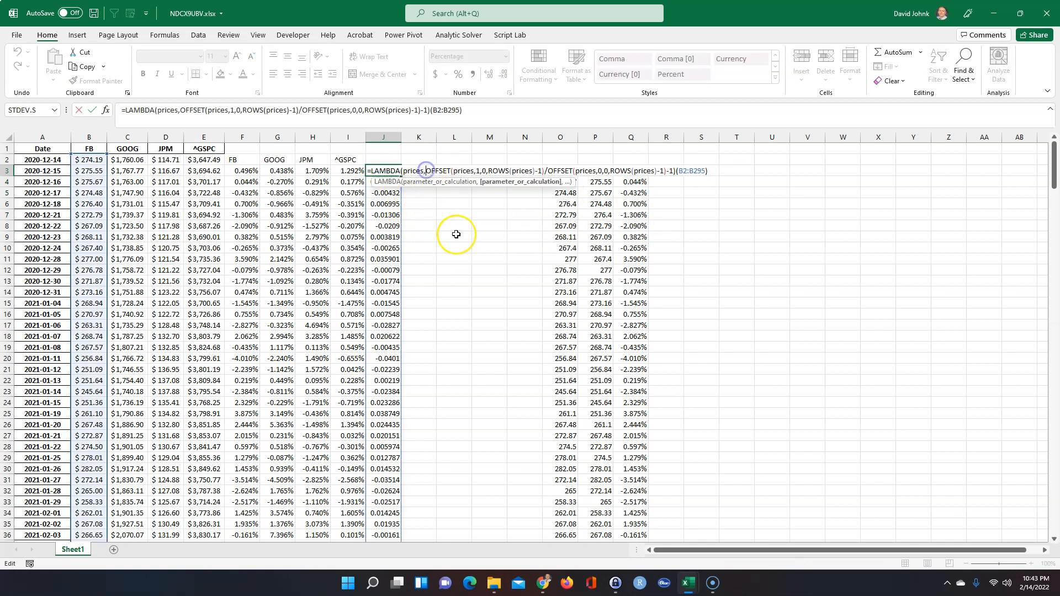
pyautogui.write('text(')
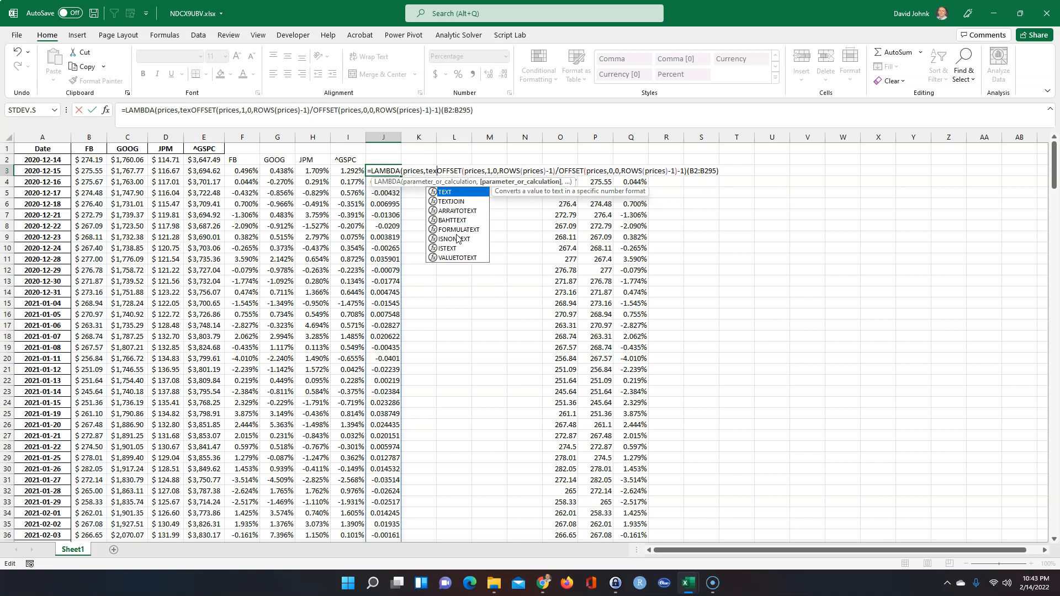
pyautogui.click(690, 171)
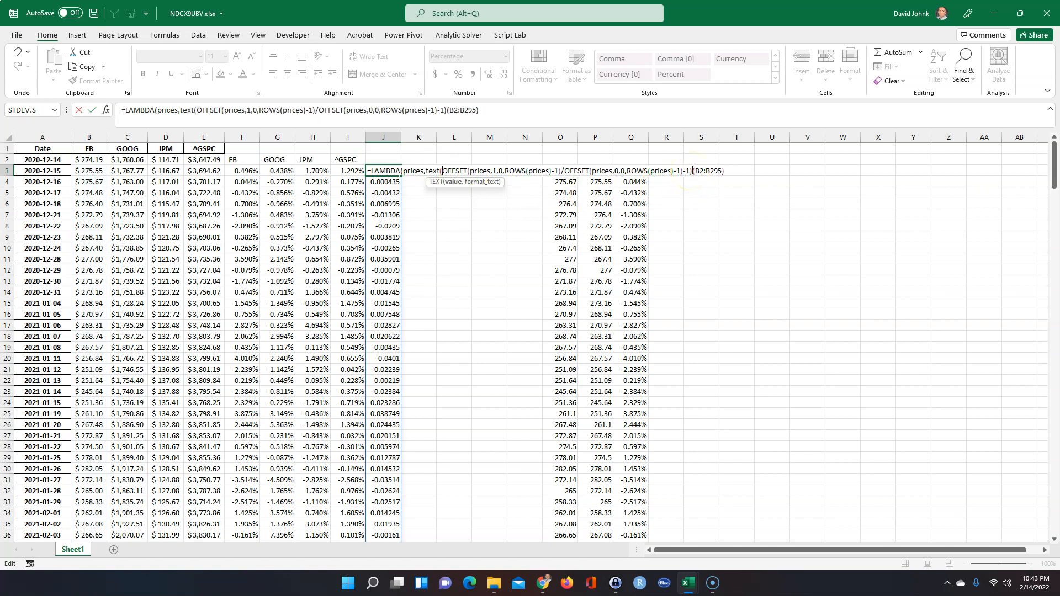
pyautogui.click(692, 172)
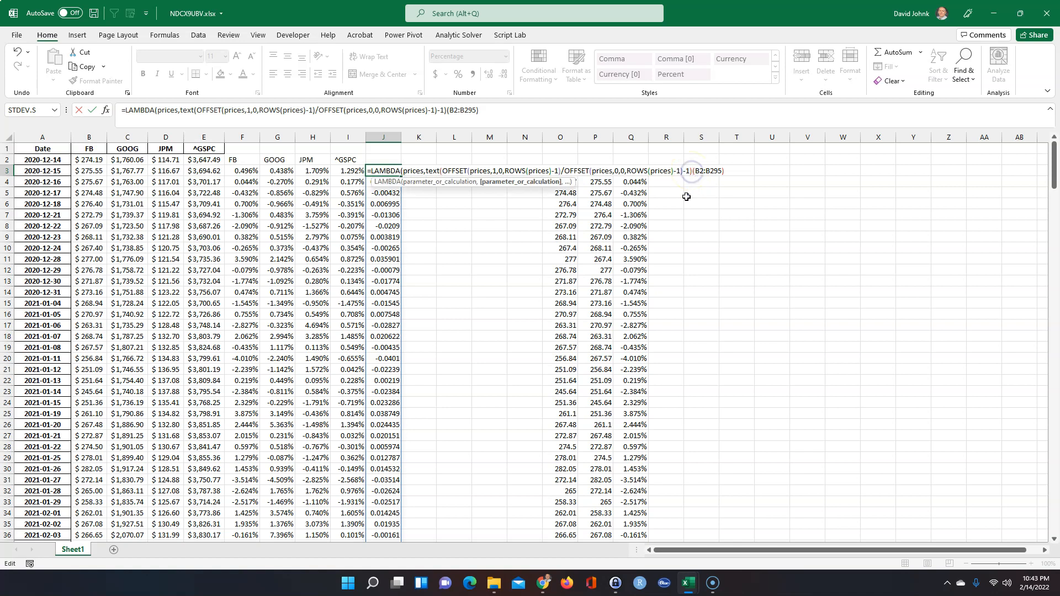
pyautogui.write(',')
pyautogui.write('"')
pyautogui.write('0.00')
pyautogui.write('0')
pyautogui.write('%"')
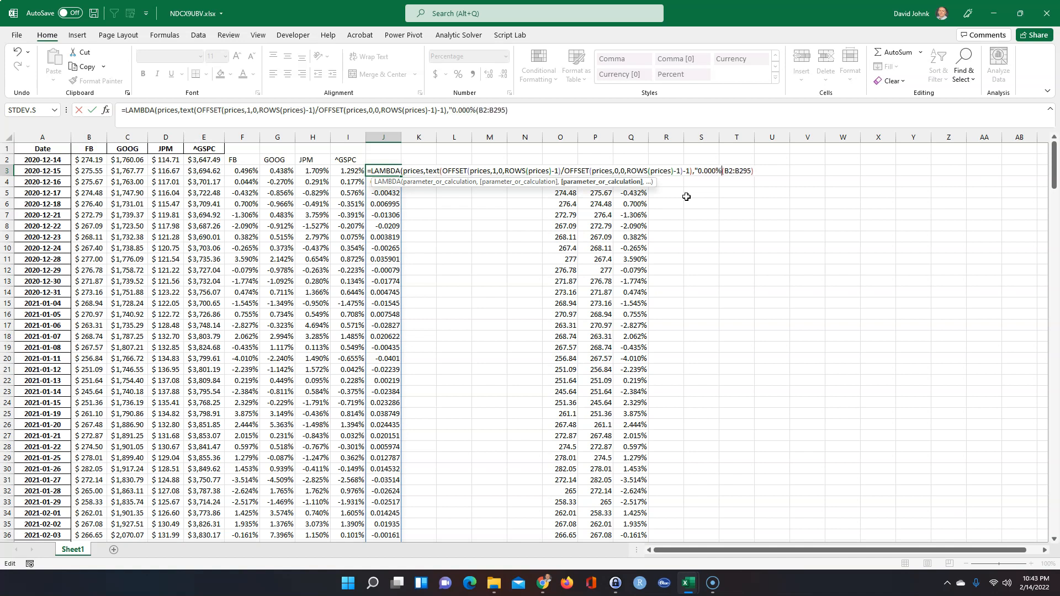
pyautogui.write(')')
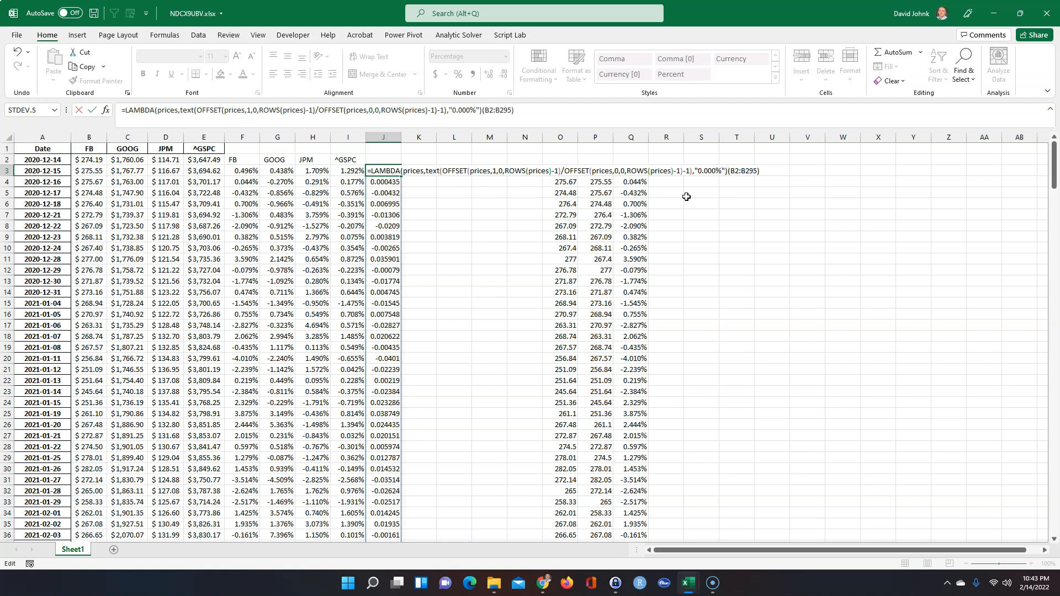
pyautogui.press('Return')
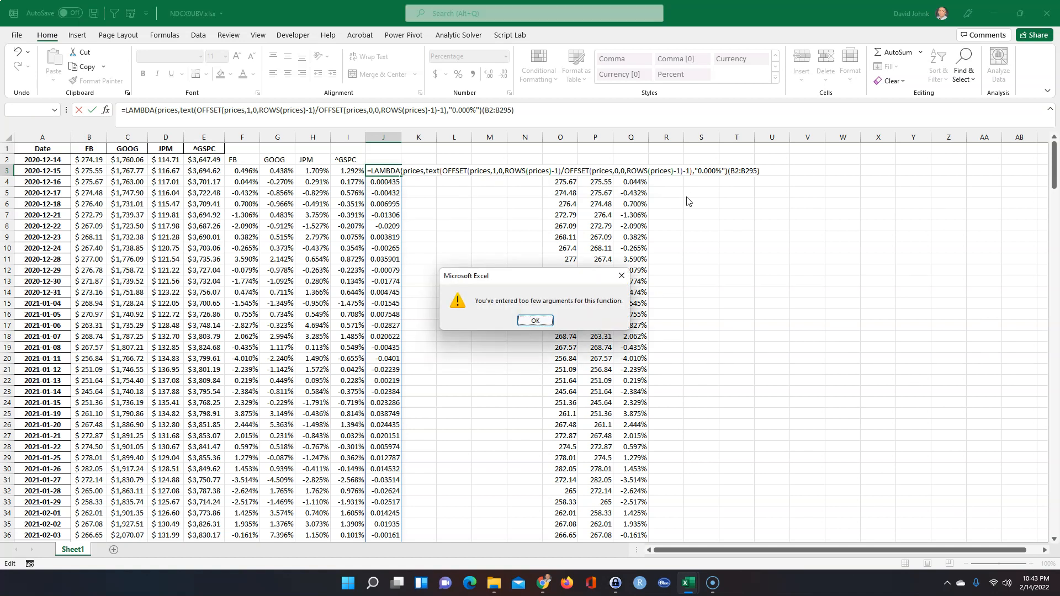
# Dismiss the warning, delete the extra ')' after -1 in J3, and accept Excel's suggested correction
pyautogui.click(531, 323)
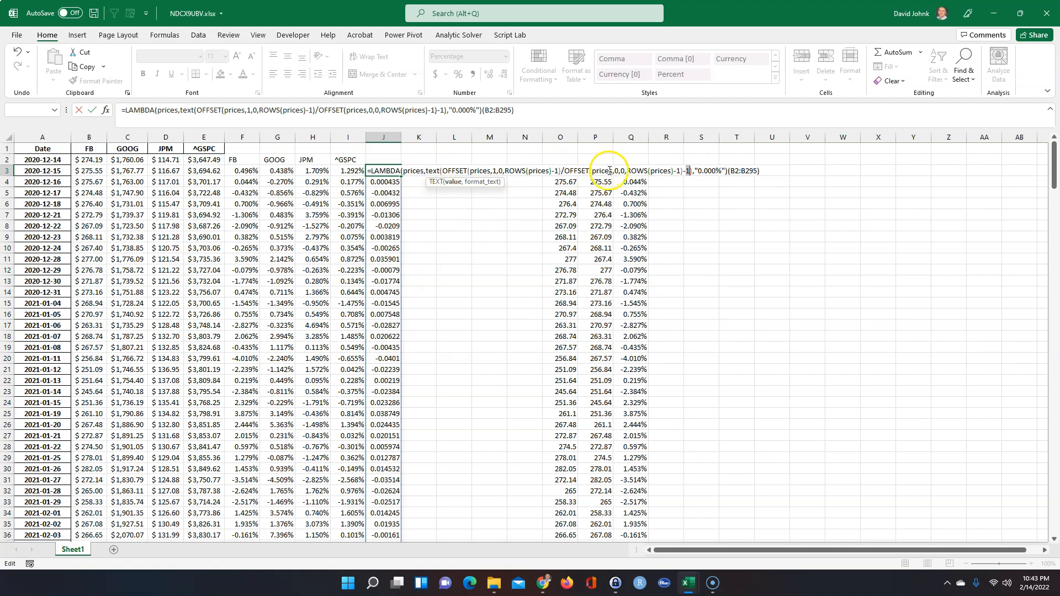
pyautogui.click(688, 172)
pyautogui.click(689, 171)
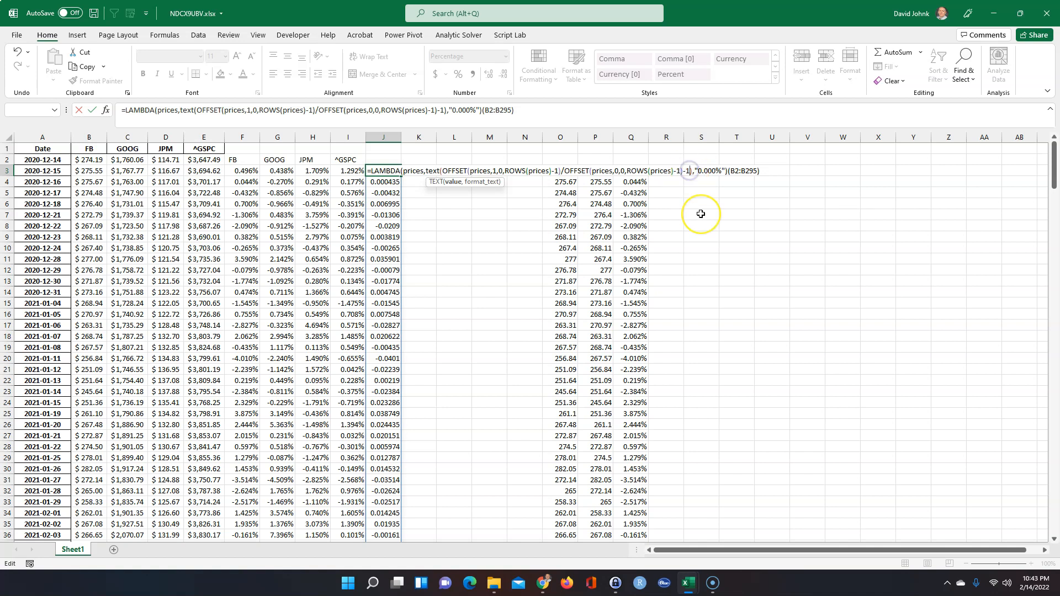
pyautogui.press('Delete')
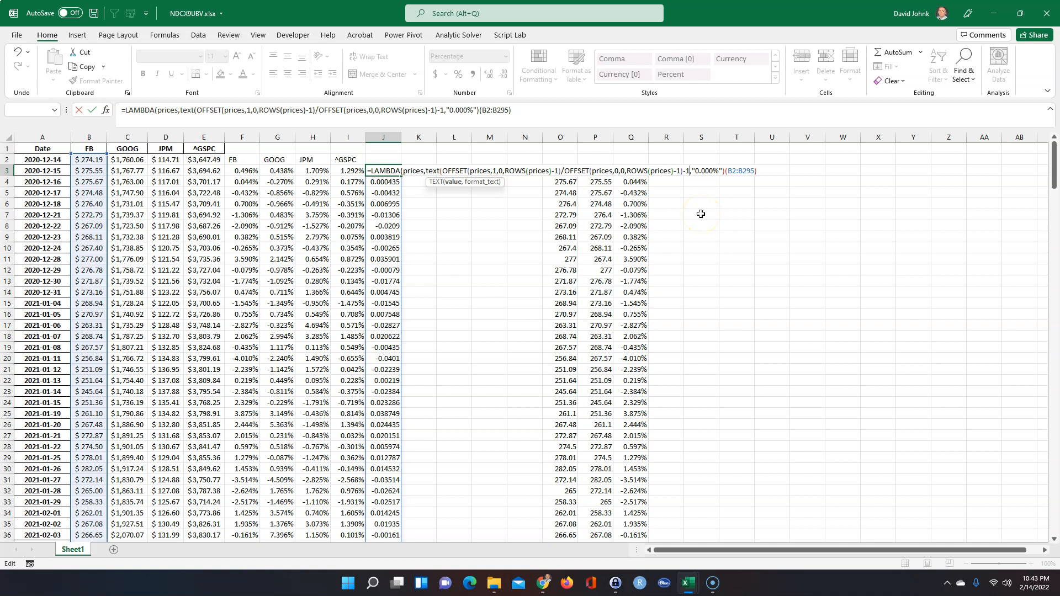
pyautogui.press('Return')
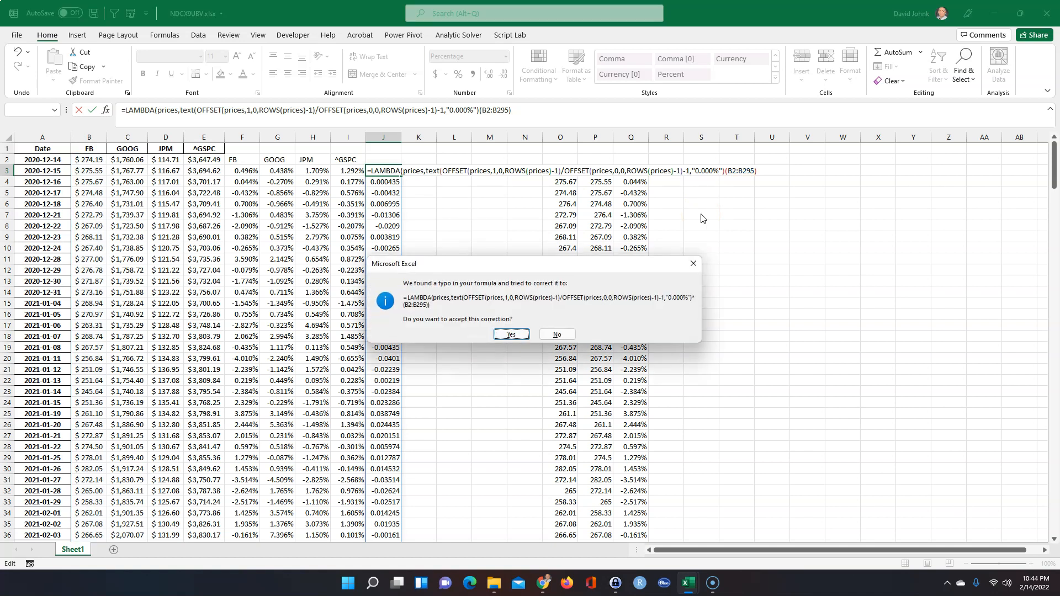
pyautogui.click(511, 334)
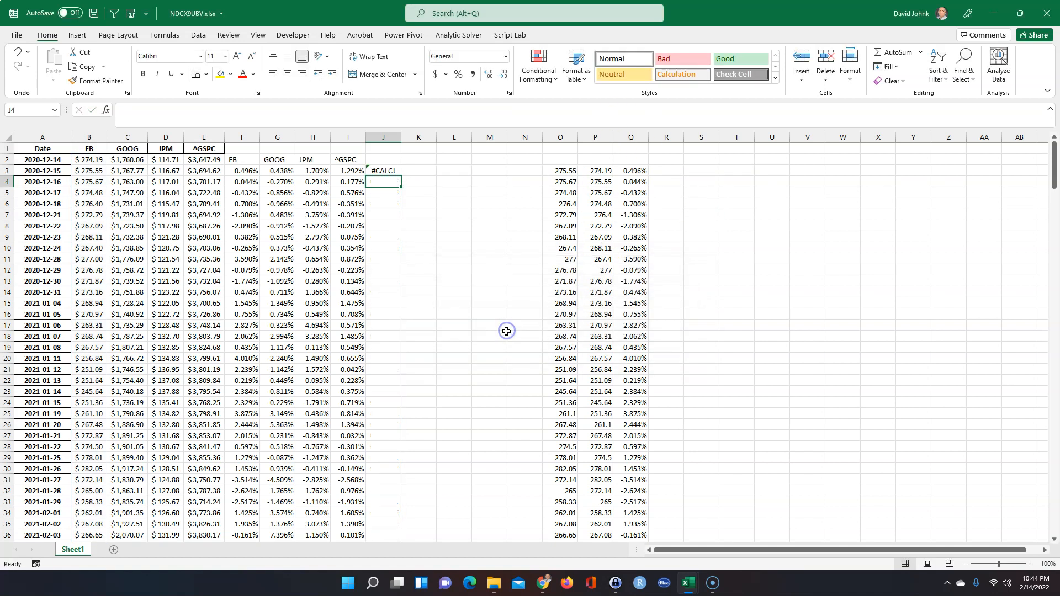
pyautogui.doubleClick(387, 171)
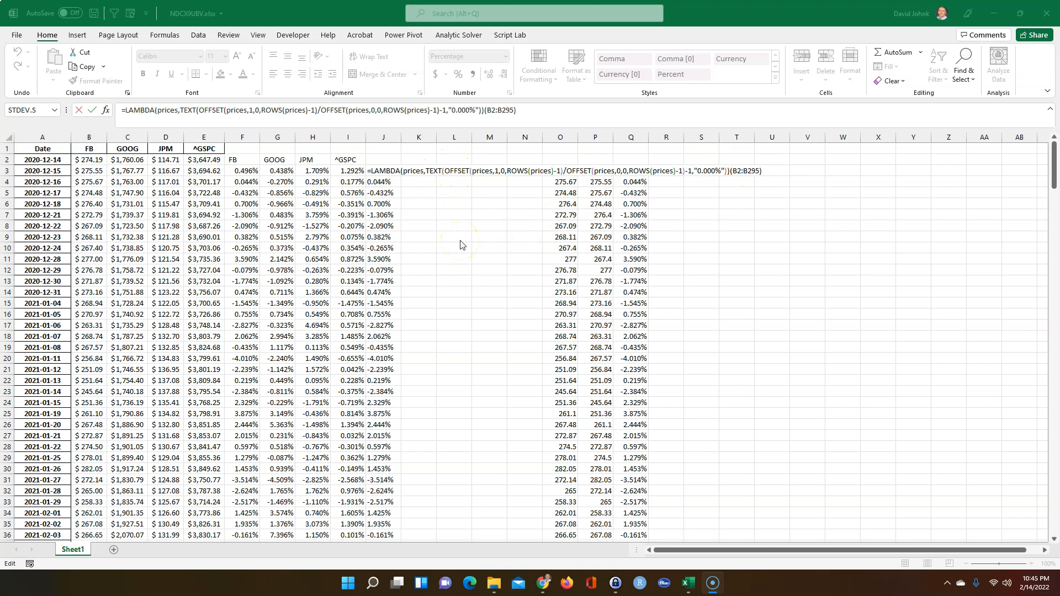
# Commit the repaired J3 LAMBDA so column J spills FB returns such as 0.044%
pyautogui.click(464, 281)
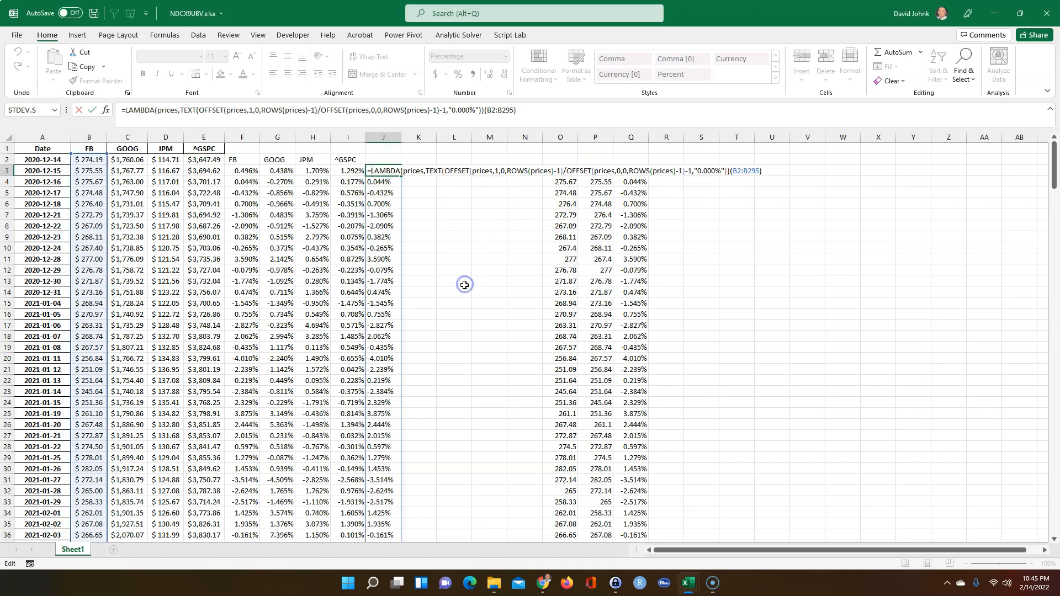
pyautogui.press('Escape')
pyautogui.click(448, 260)
# Reopen J3 and select its full LAMBDA formula text
pyautogui.click(384, 170)
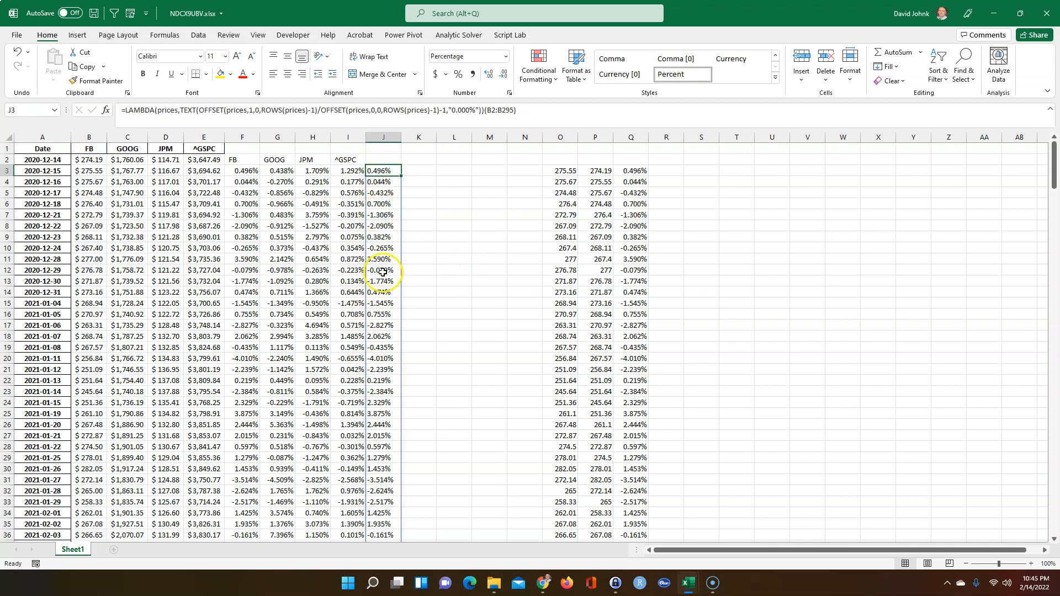
pyautogui.doubleClick(380, 170)
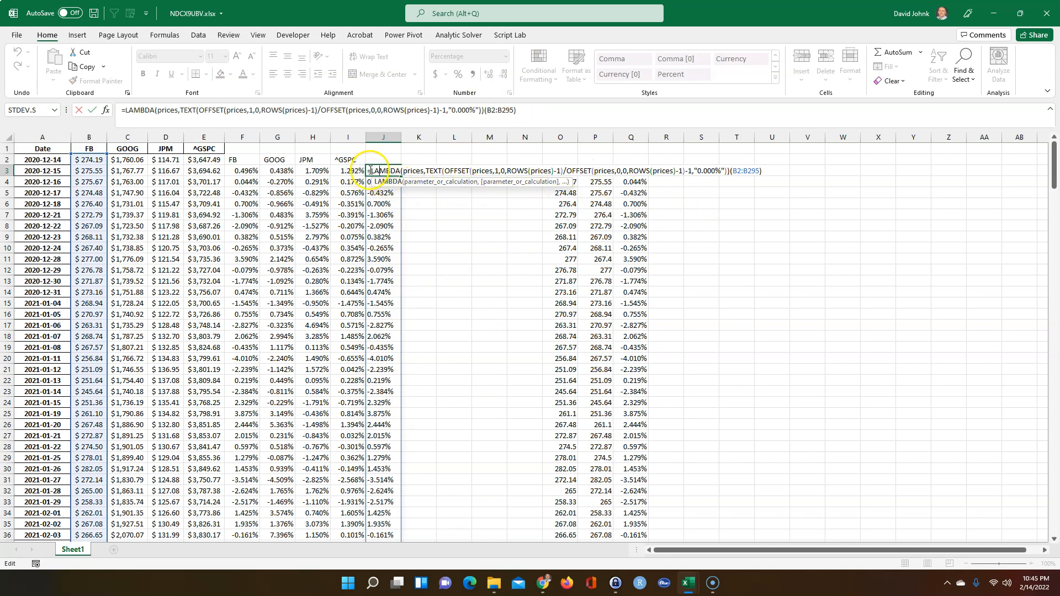
pyautogui.moveTo(369, 171); pyautogui.dragTo(730, 173)
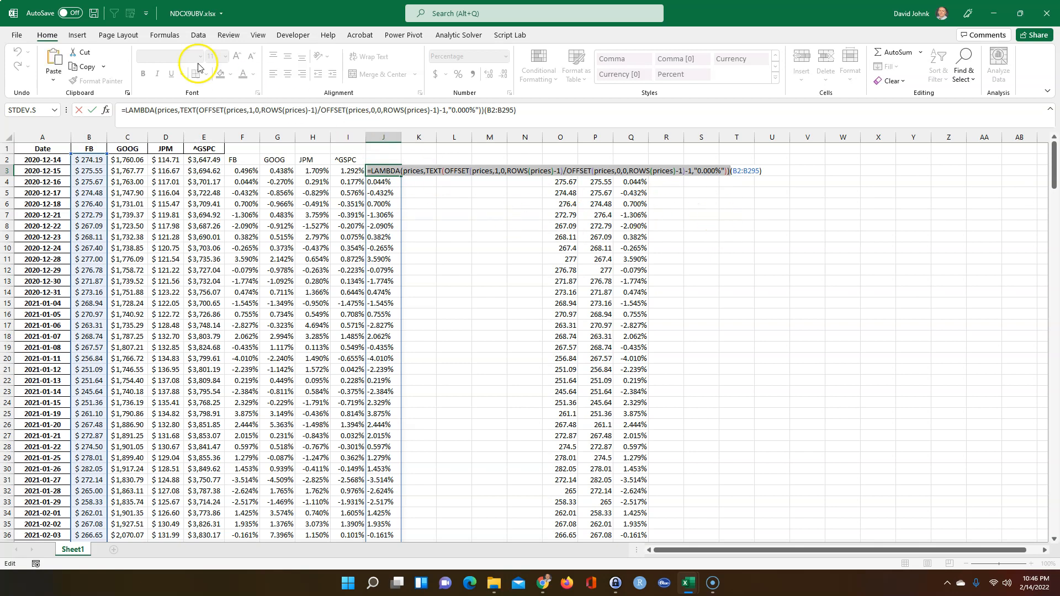
# Create a new name 'returns' in Name Manager, pasting the J3 LAMBDA as its definition
pyautogui.click(165, 36)
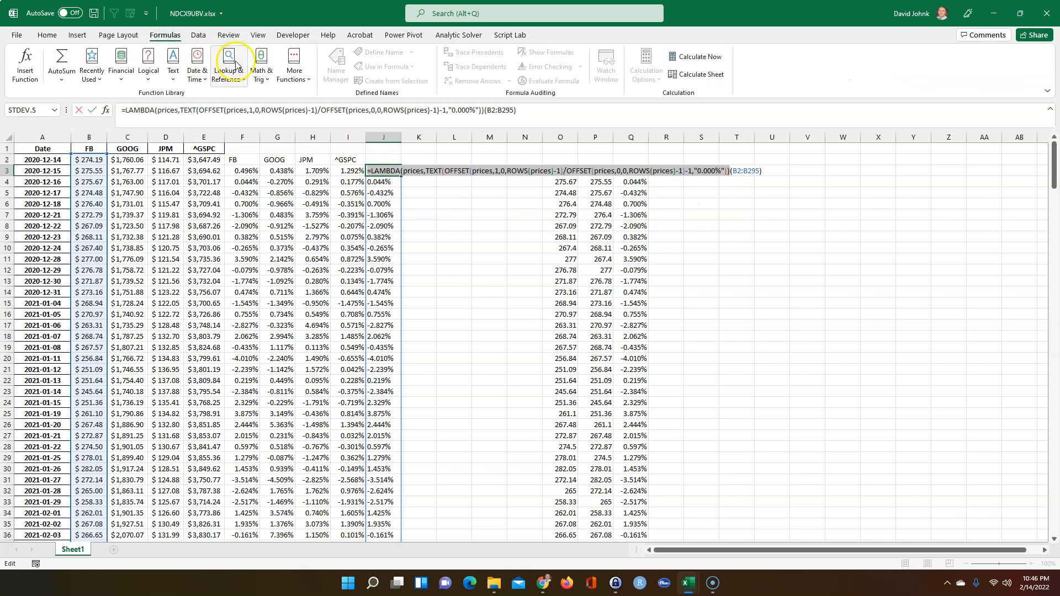
pyautogui.press('Escape')
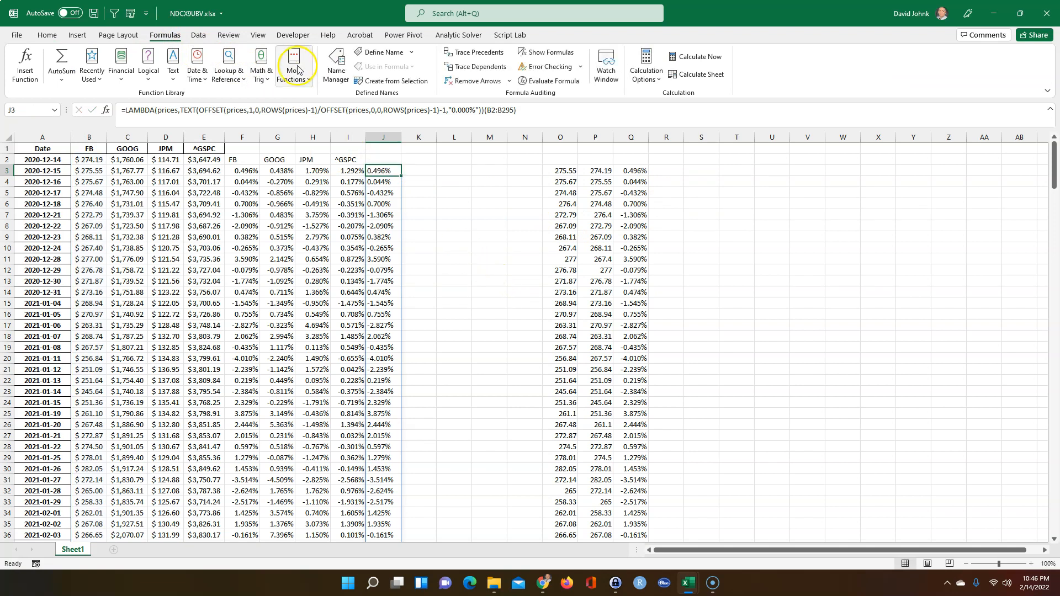
pyautogui.click(335, 66)
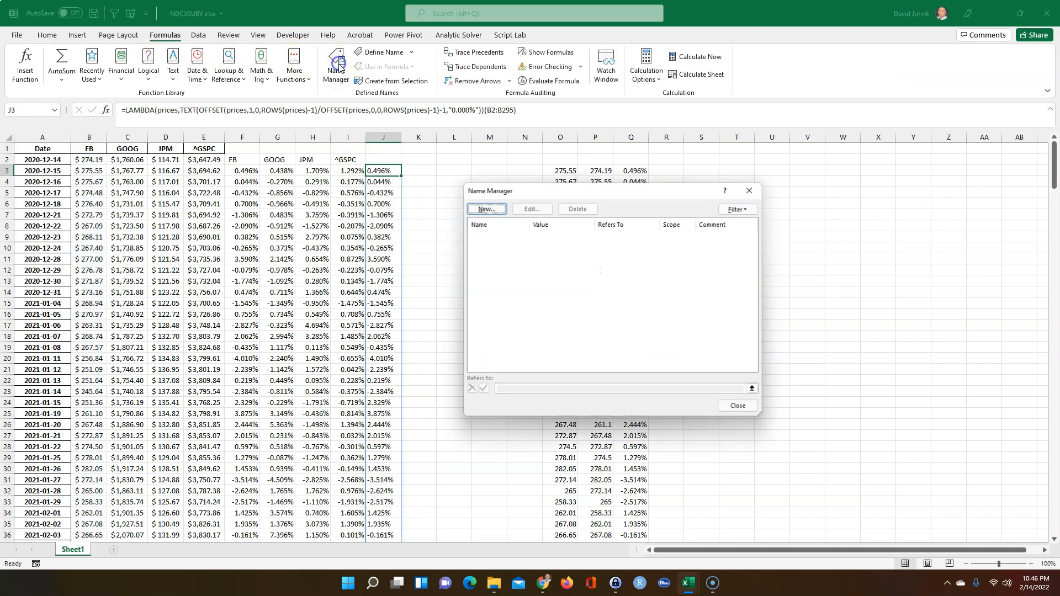
pyautogui.click(493, 208)
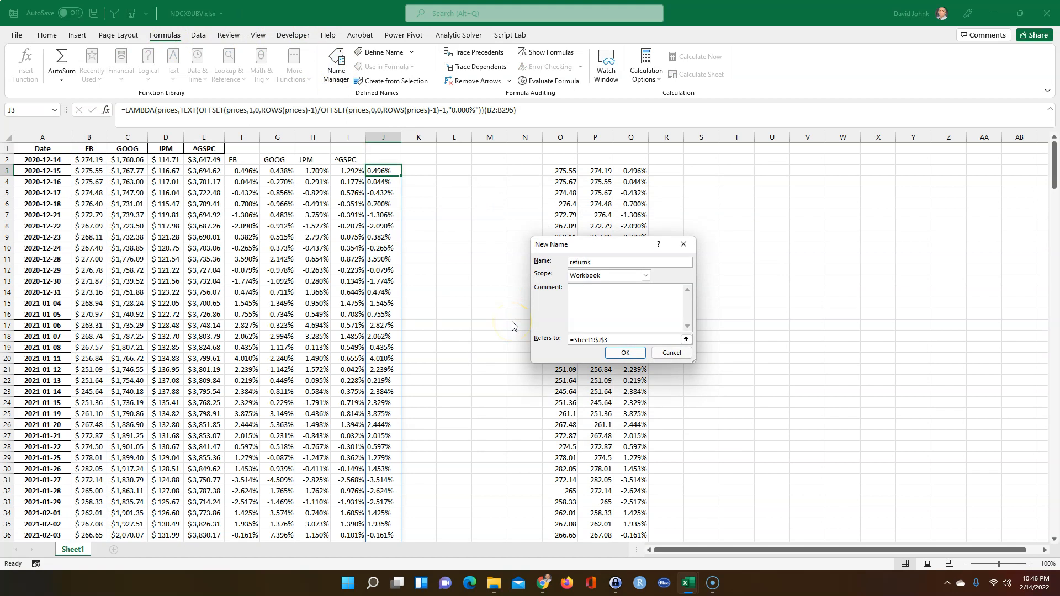
pyautogui.click(567, 341)
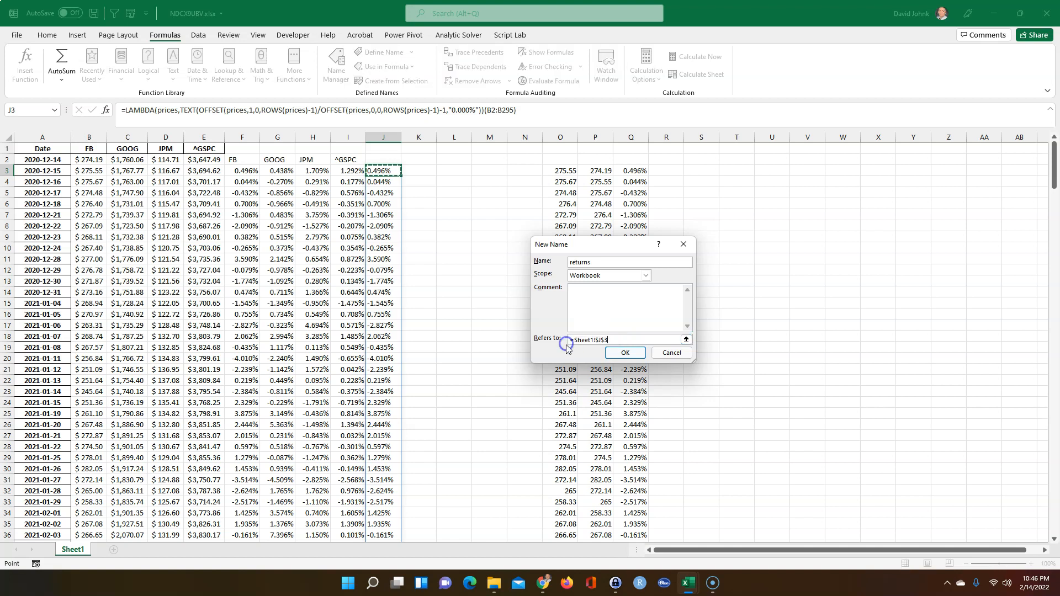
pyautogui.moveTo(619, 341); pyautogui.dragTo(560, 347)
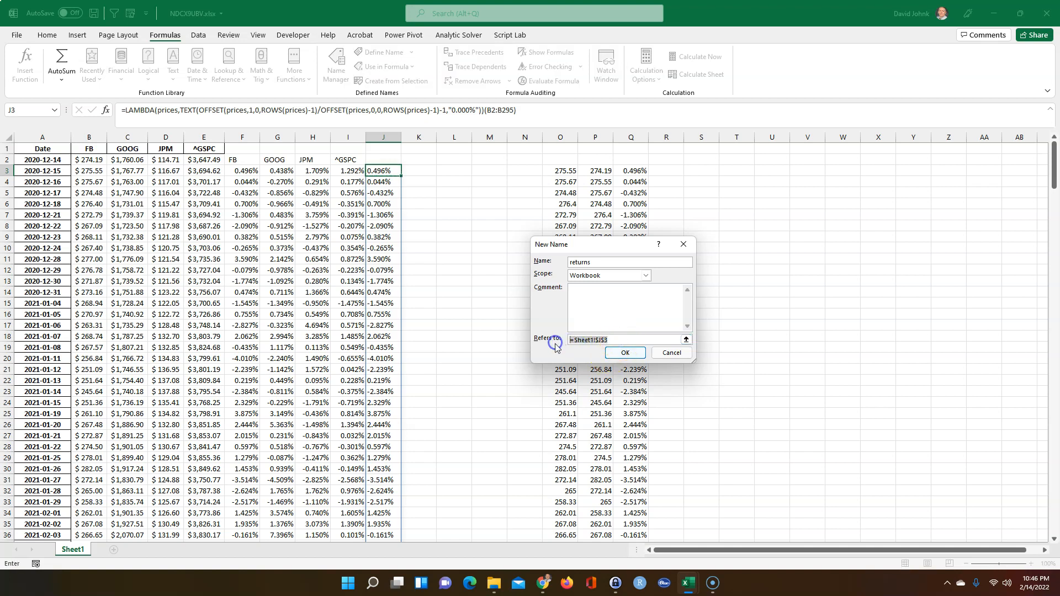
pyautogui.hotkey('ctrl', 'v')
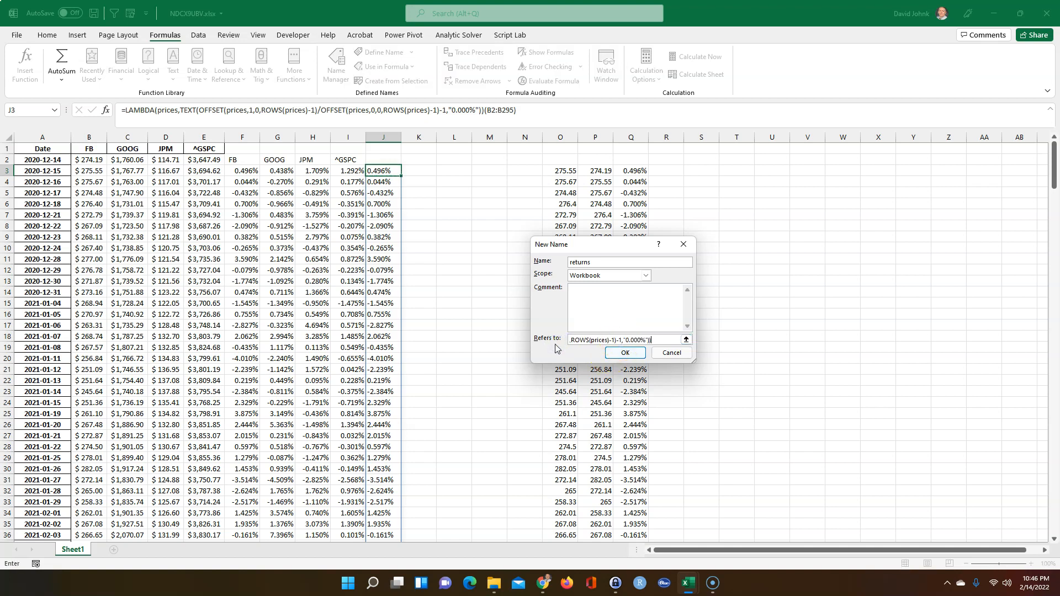
# Comment that prices must be sorted ascending (older to newer), then save the returns name
pyautogui.click(585, 291)
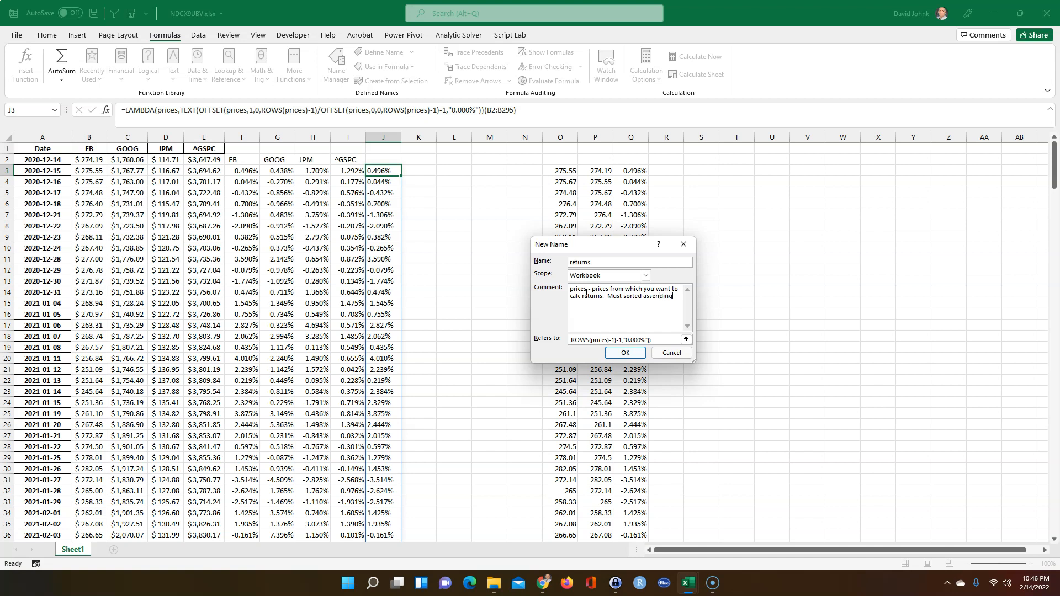
pyautogui.click(650, 296)
pyautogui.click(670, 299)
pyautogui.click(625, 353)
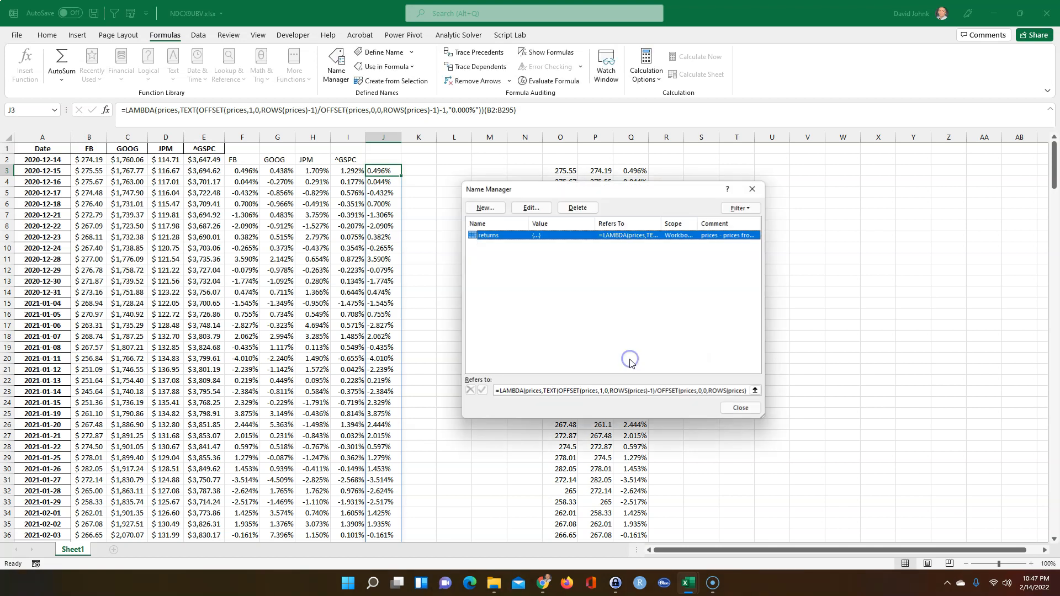
pyautogui.click(741, 407)
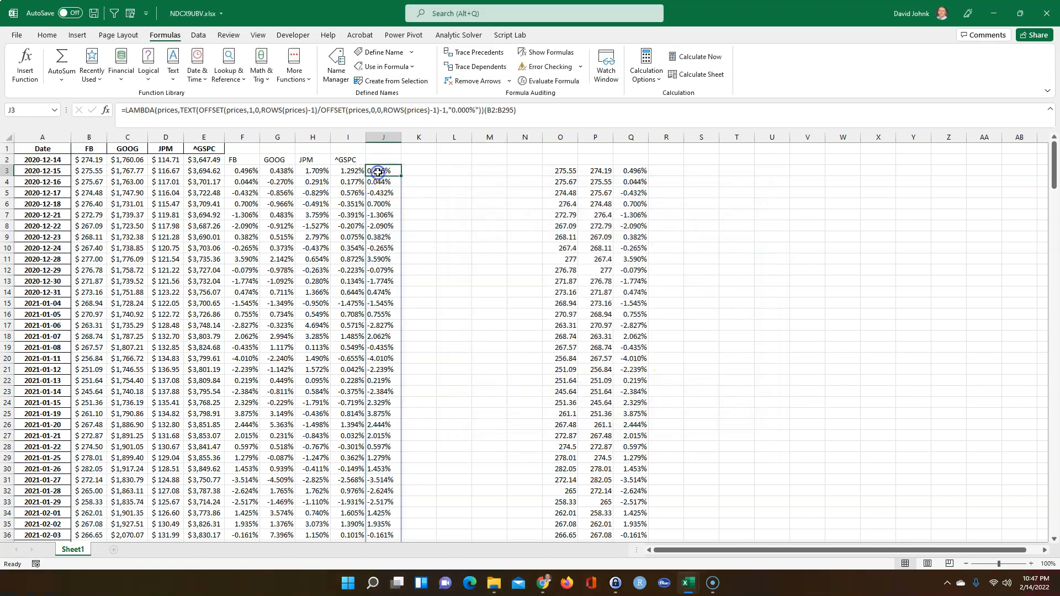
# Delete the old inline LAMBDA from J3, clearing its spilled returns in column J
pyautogui.press('Delete')
pyautogui.click(438, 271)
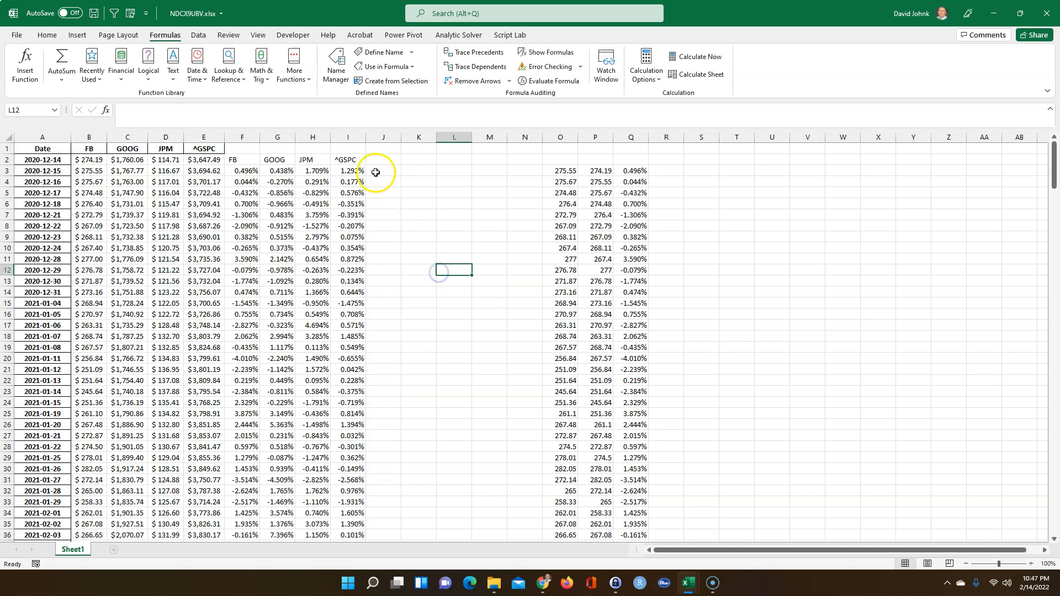
pyautogui.hotkey('ctrl', 'shift', 'Down')
pyautogui.click(383, 137)
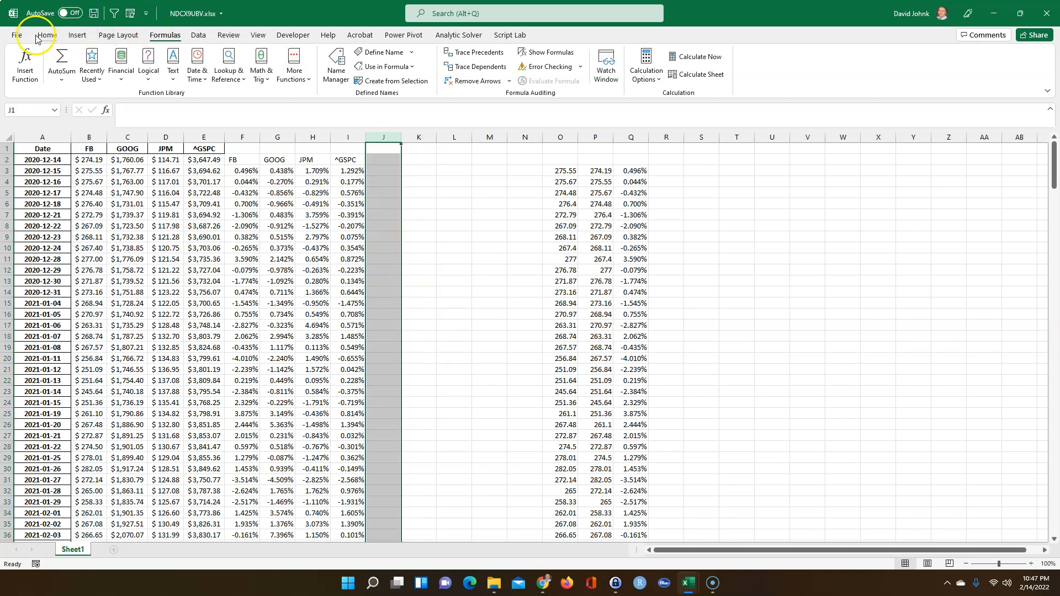
# Copy O3's formatting onto columns J through M with Format Painter
pyautogui.click(561, 172)
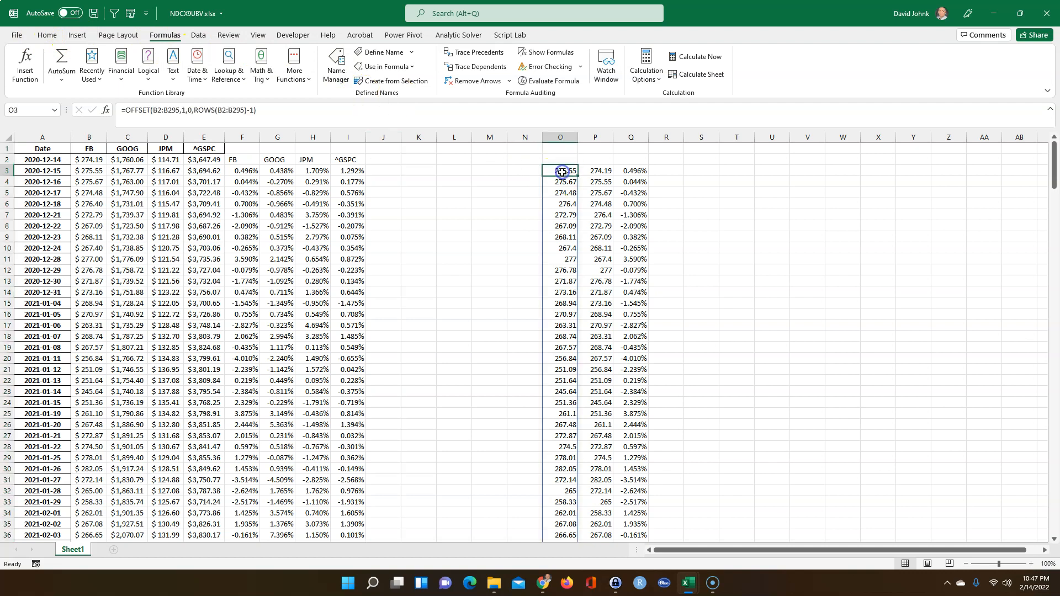
pyautogui.click(47, 34)
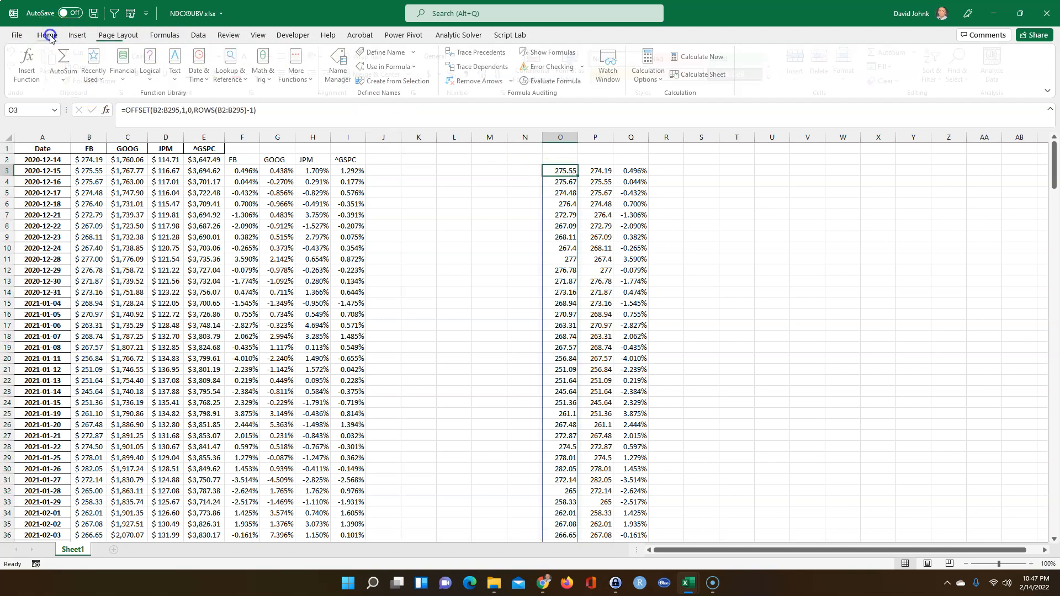
pyautogui.click(96, 81)
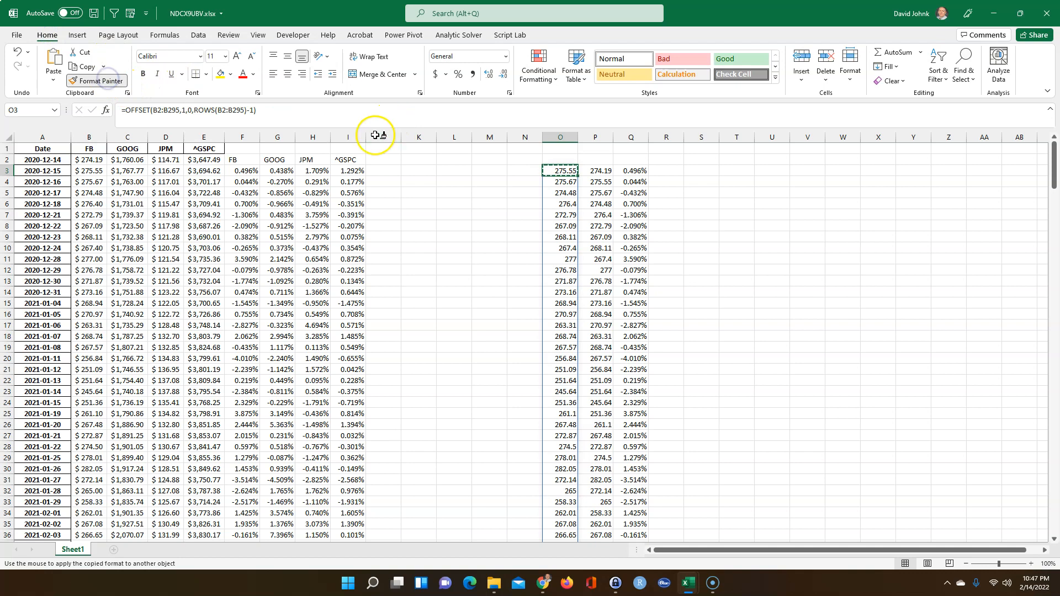
pyautogui.moveTo(380, 135); pyautogui.dragTo(485, 138)
pyautogui.click(453, 241)
# Check the formula in O3, then return to cell J3
pyautogui.moveTo(433, 267); pyautogui.dragTo(431, 263)
pyautogui.click(562, 170)
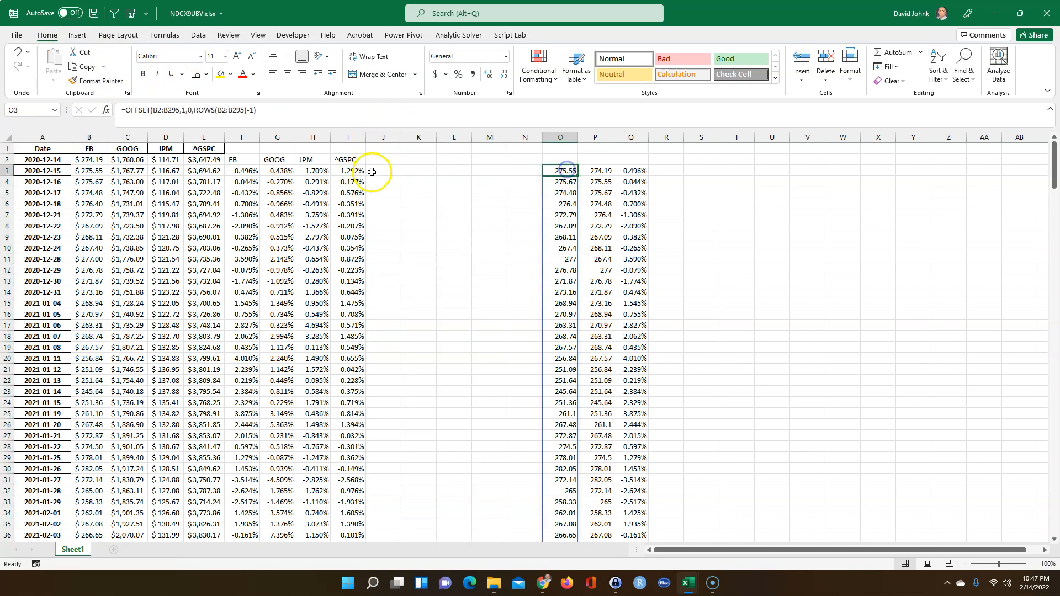
pyautogui.click(372, 172)
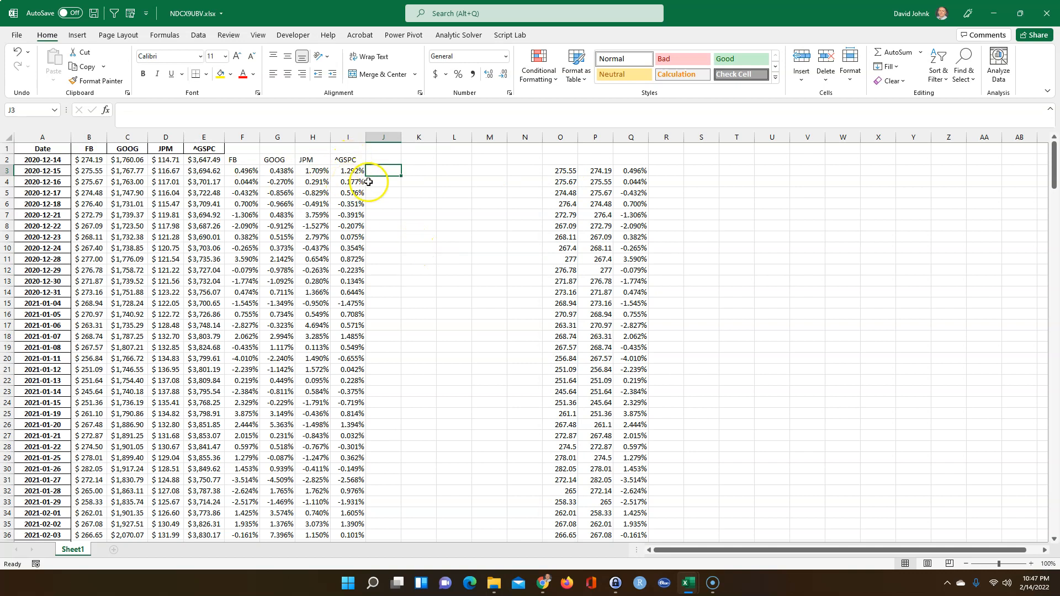
pyautogui.click(381, 158)
pyautogui.click(375, 171)
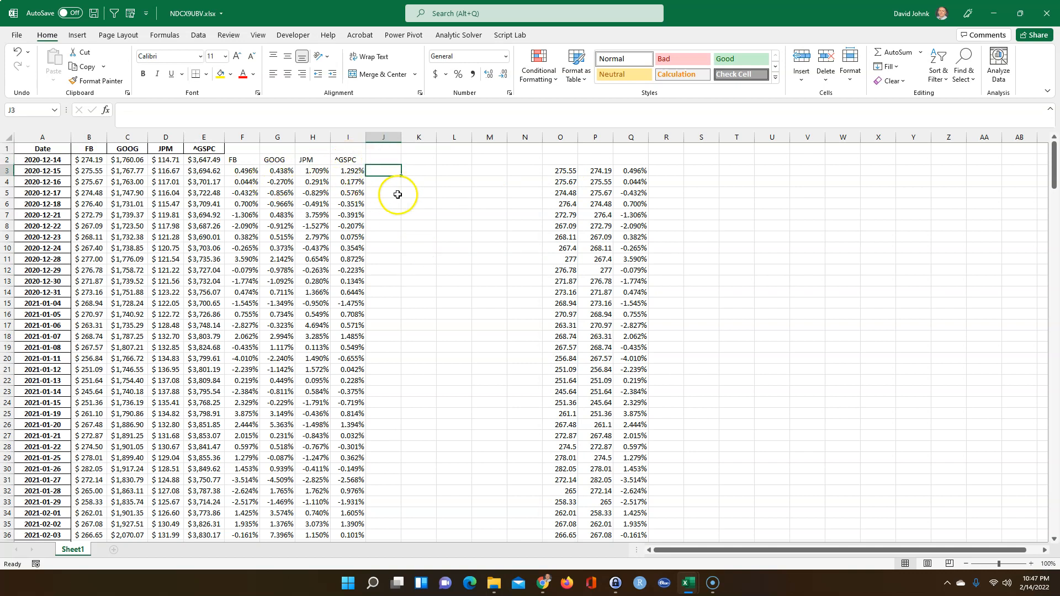
# Try =returns(B2:B295) for FB in J3, fill it across to M3, then undo
pyautogui.write('=')
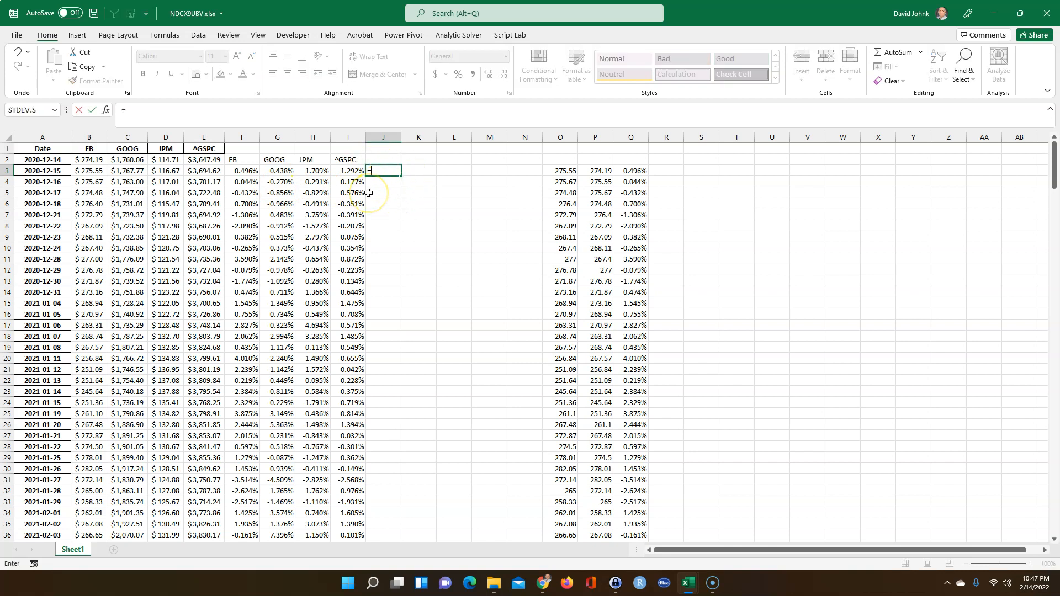
pyautogui.write('returns(')
pyautogui.moveTo(90, 160); pyautogui.dragTo(86, 203)
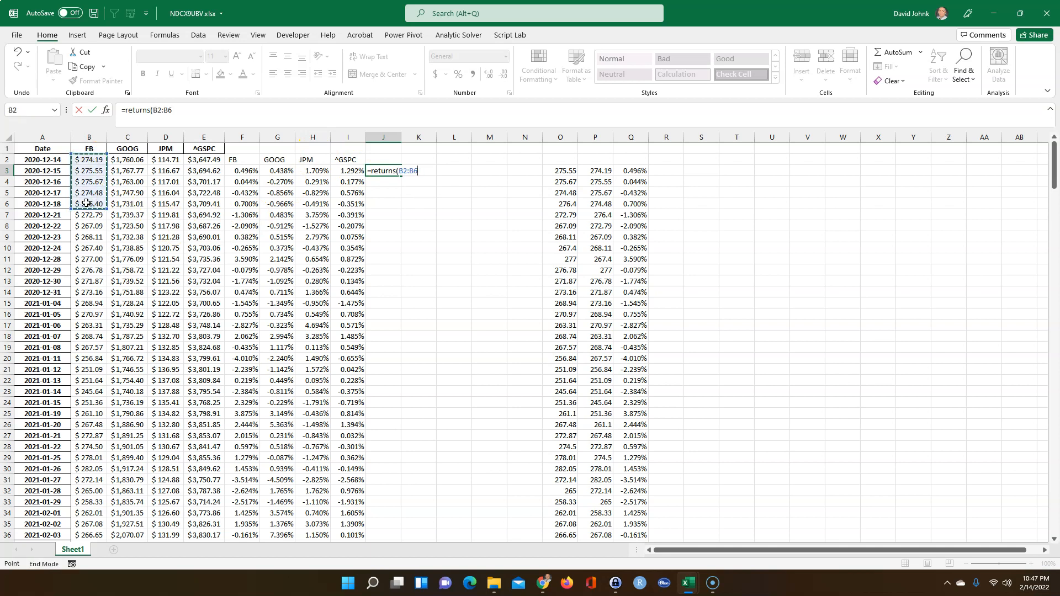
pyautogui.hotkey('ctrl', 'shift', 'Down')
pyautogui.press('Return')
pyautogui.scroll(2, 87, 202)
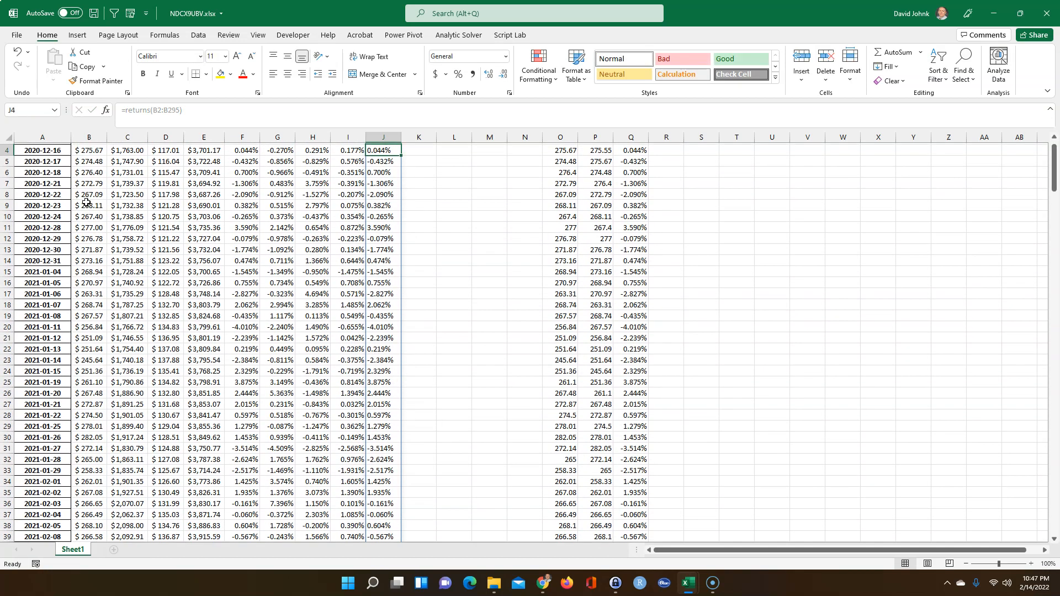
pyautogui.click(393, 170)
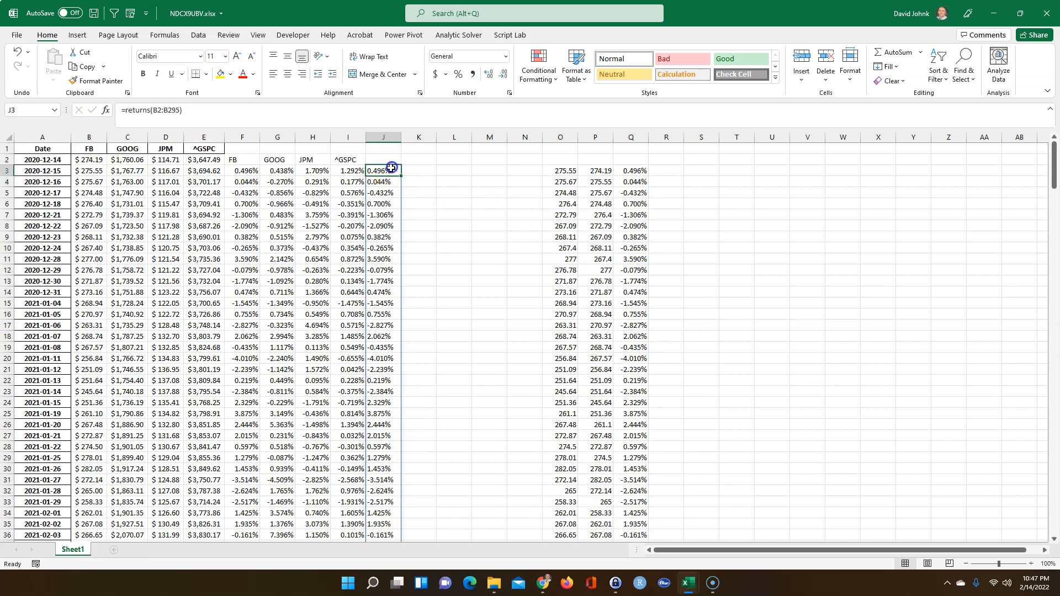
pyautogui.moveTo(401, 176); pyautogui.dragTo(493, 172)
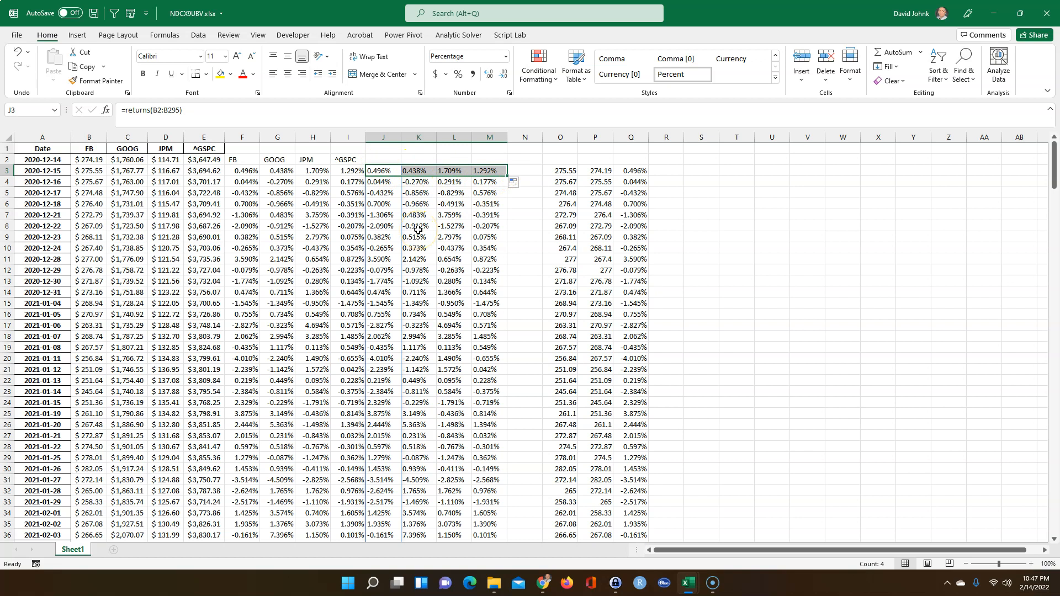
pyautogui.hotkey('ctrl', 'z')
pyautogui.hotkey('ctrl', 'z')
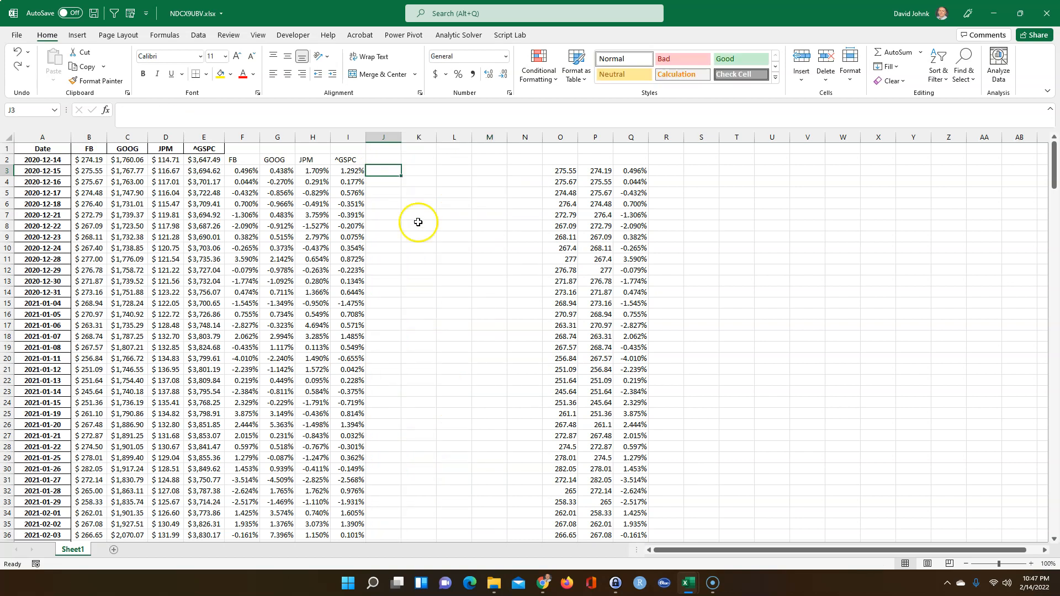
# Enter =returns(B2:E295) in J3 to spill daily returns for all four tickers
pyautogui.write('=retun')
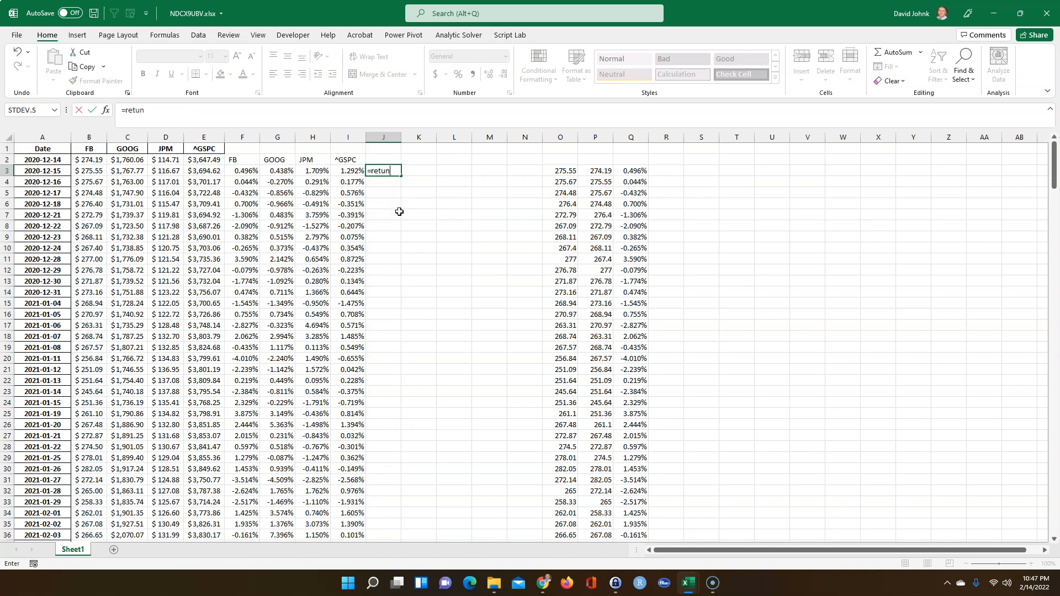
pyautogui.press('BackSpace')
pyautogui.write('rns')
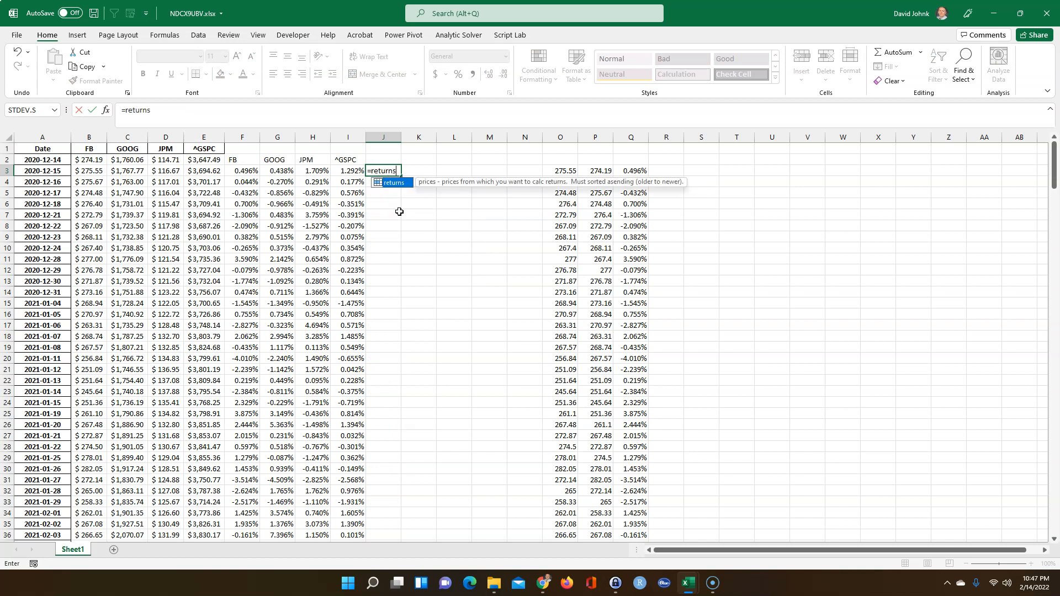
pyautogui.write('(')
pyautogui.moveTo(89, 160); pyautogui.dragTo(200, 223)
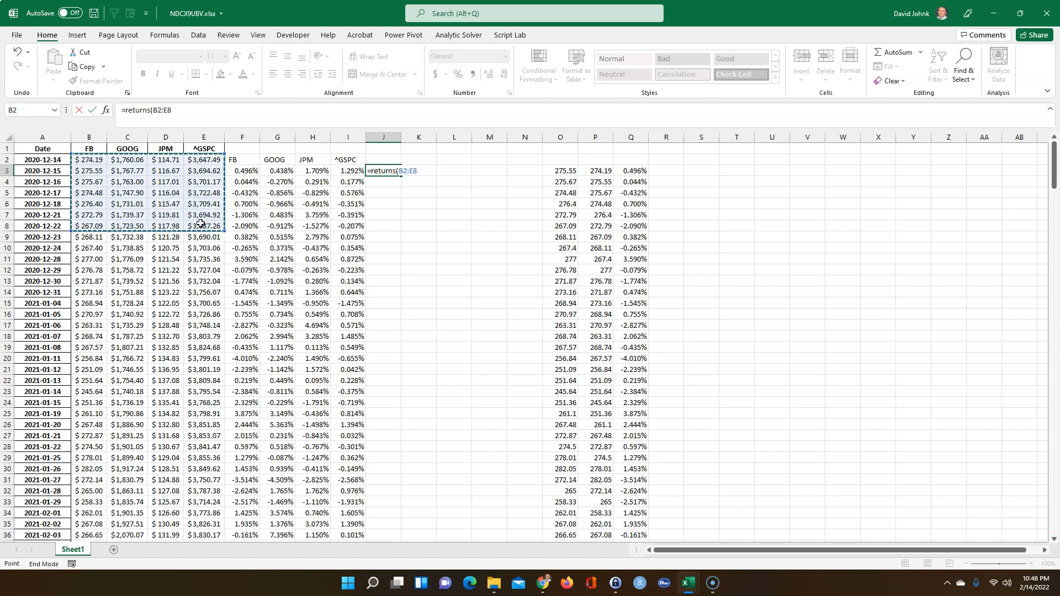
pyautogui.hotkey('ctrl', 'shift', 'Down')
pyautogui.press('Return')
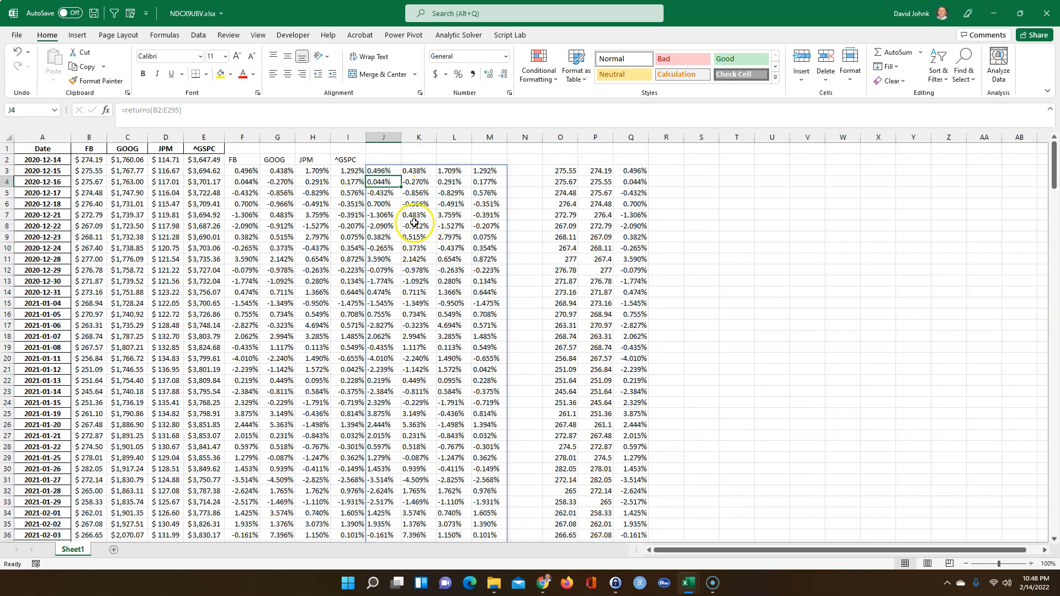
# Label J2:M2 with the ticker names by entering =F2 in J2 and filling across
pyautogui.click(380, 159)
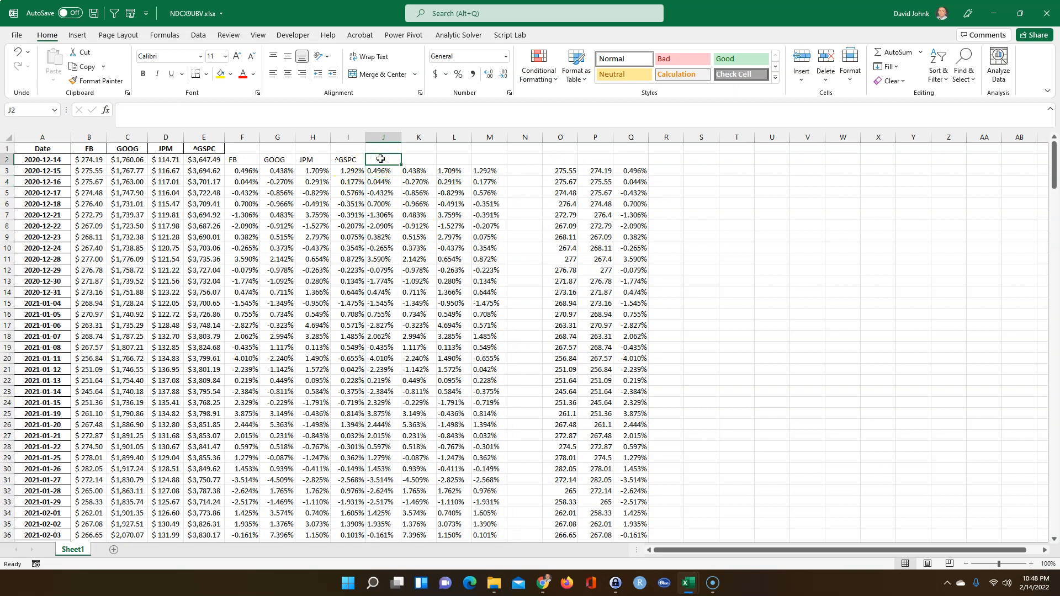
pyautogui.write('=')
pyautogui.click(250, 159)
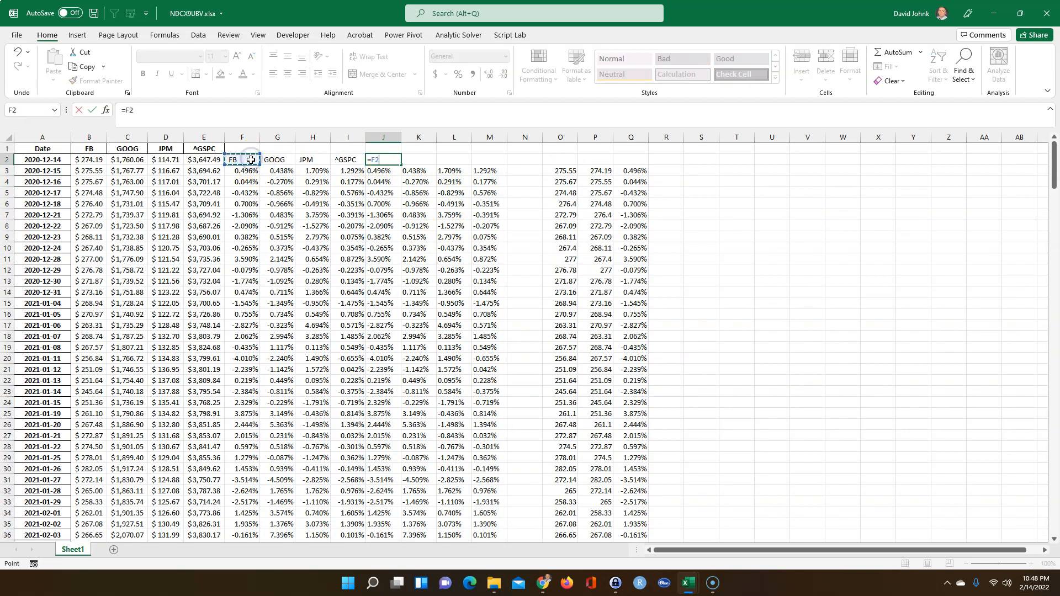
pyautogui.press('Return')
pyautogui.click(394, 160)
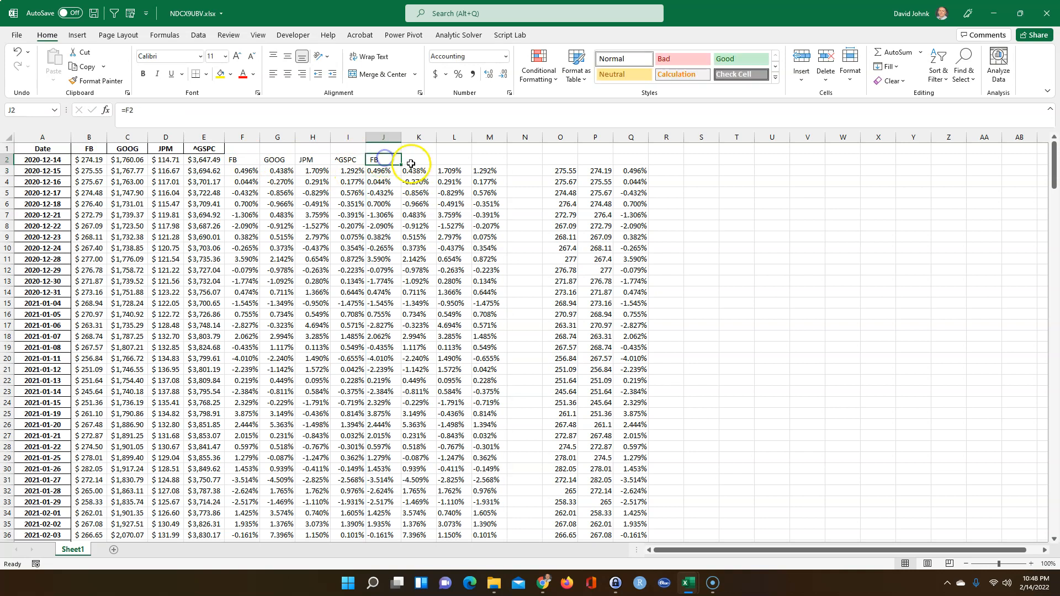
pyautogui.moveTo(401, 165); pyautogui.dragTo(500, 164)
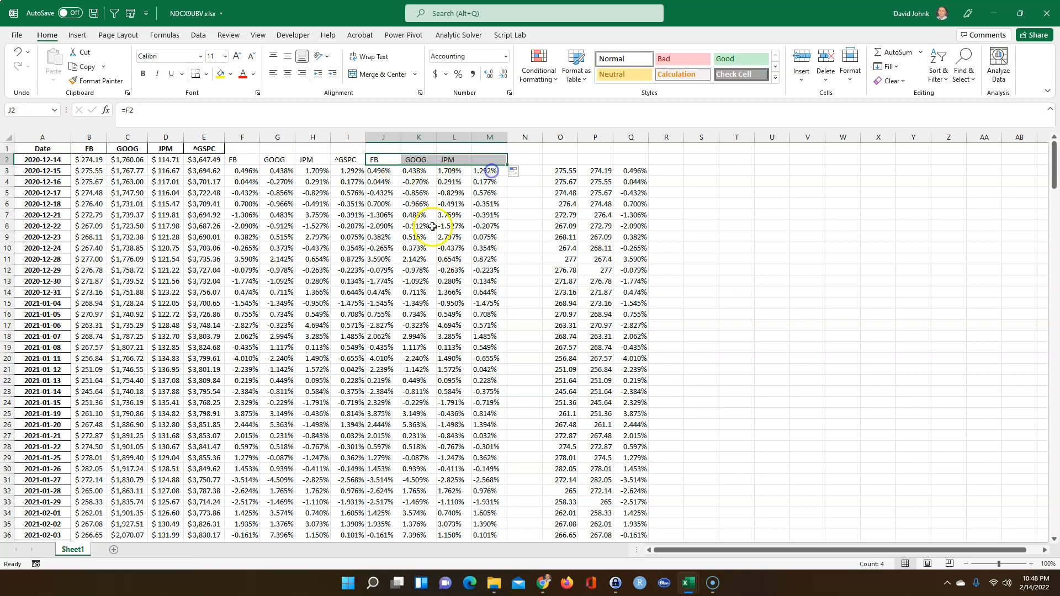
pyautogui.click(432, 225)
# Clear the helper calculations in columns O through Q
pyautogui.moveTo(559, 138); pyautogui.dragTo(625, 146)
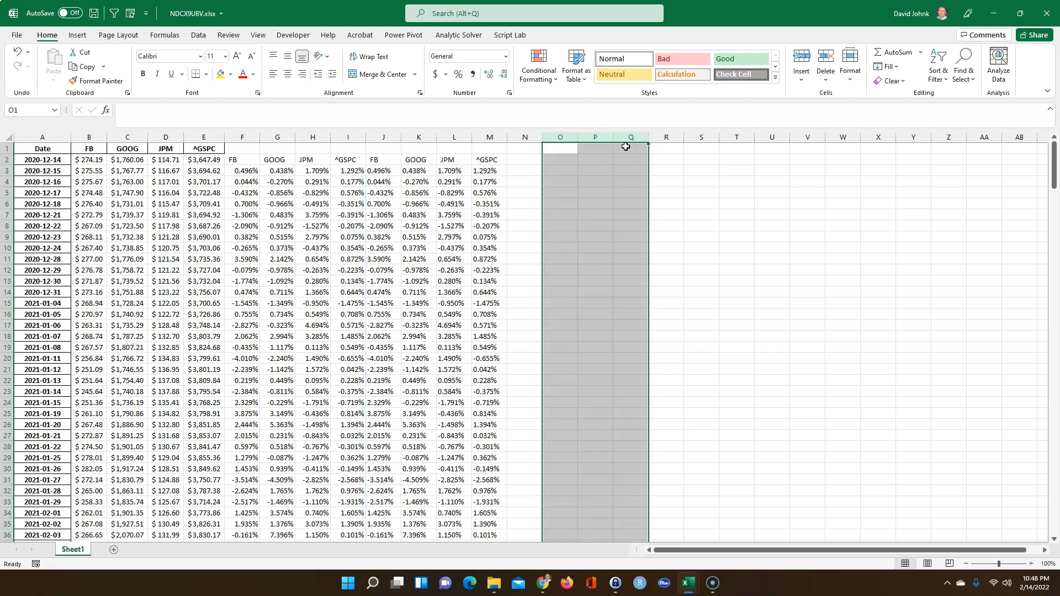
pyautogui.press('Delete')
pyautogui.click(656, 237)
# Title the returns block '% daily returns' in J1
pyautogui.click(383, 148)
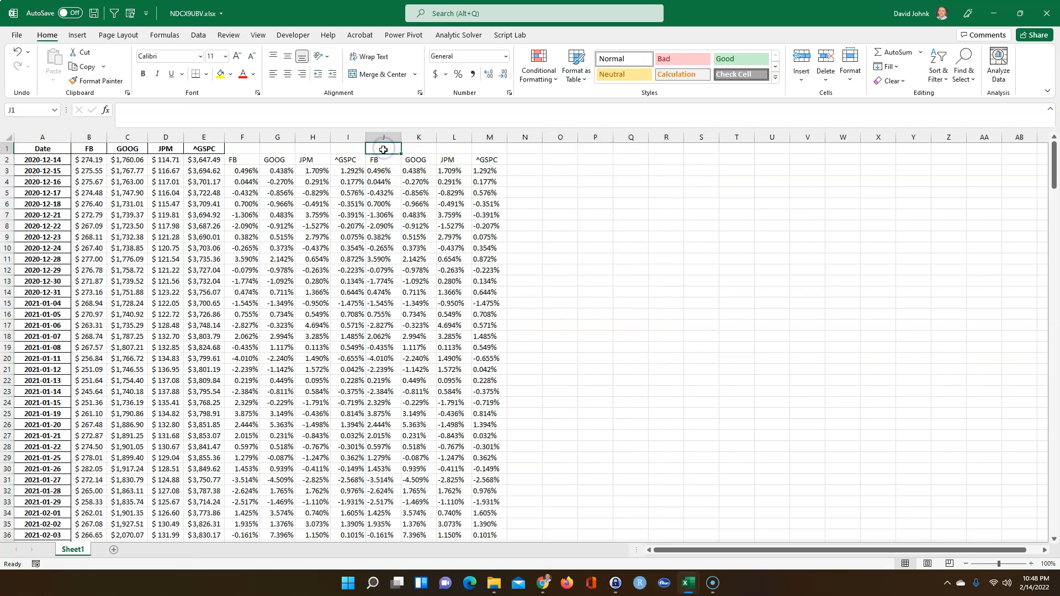
pyautogui.write('% daily retu')
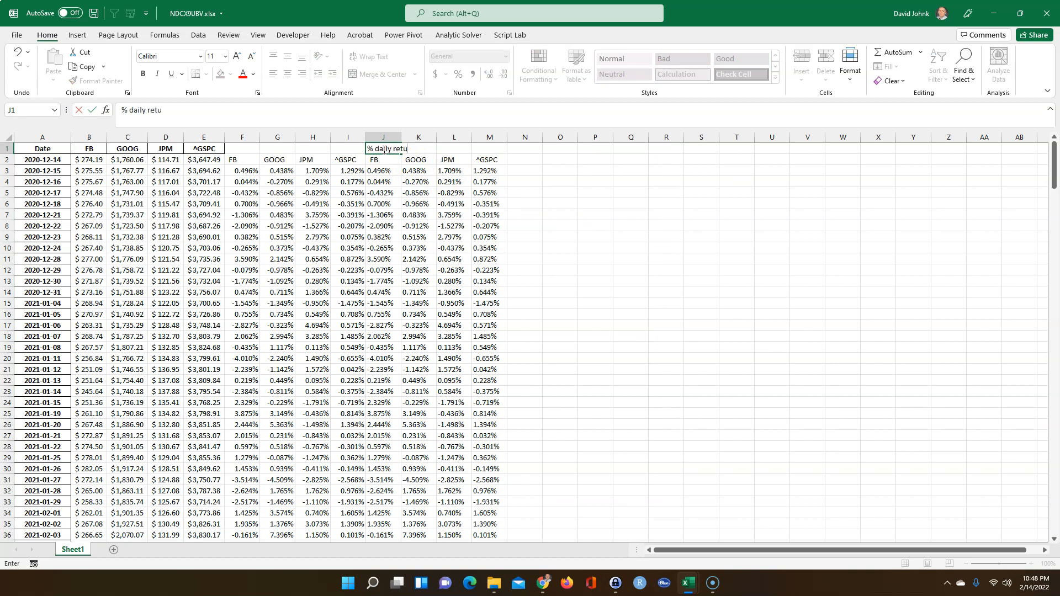
pyautogui.press('Return')
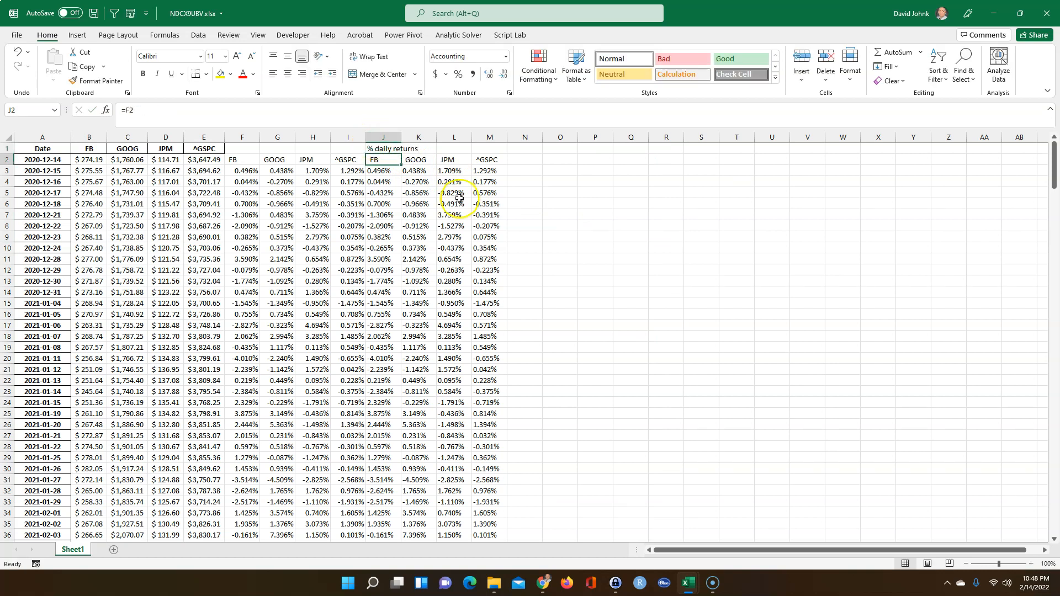
pyautogui.click(519, 252)
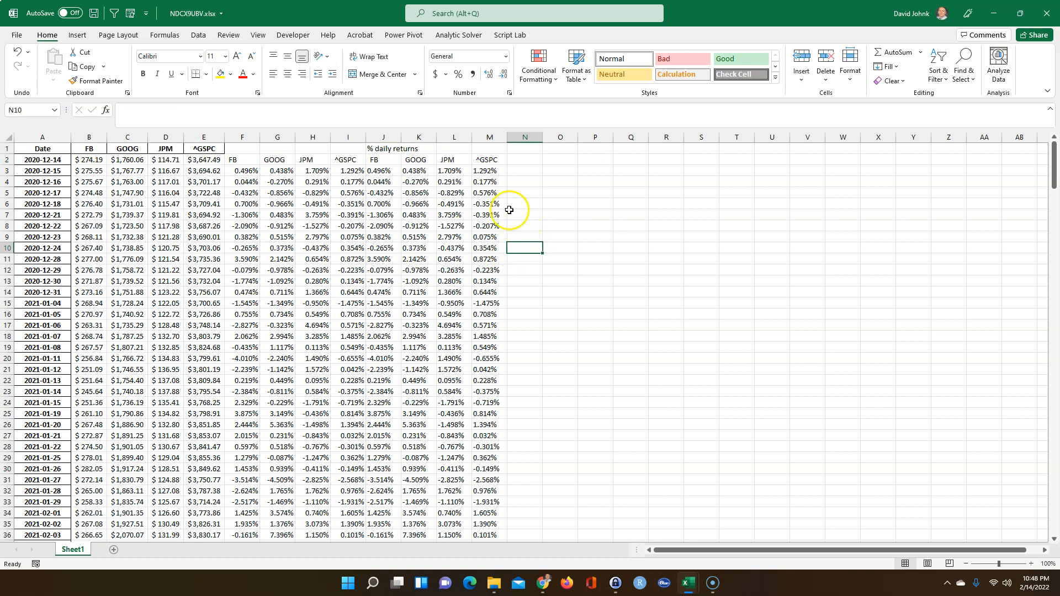
# Compare the percent-return formula in I3 with the returns formula spilling from J3
pyautogui.click(350, 172)
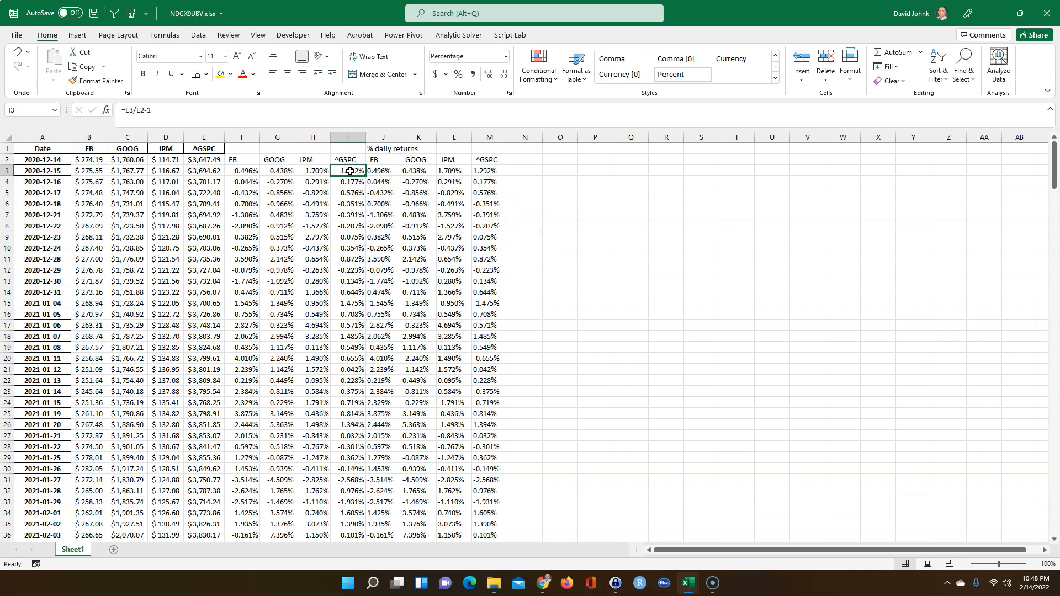
pyautogui.click(381, 172)
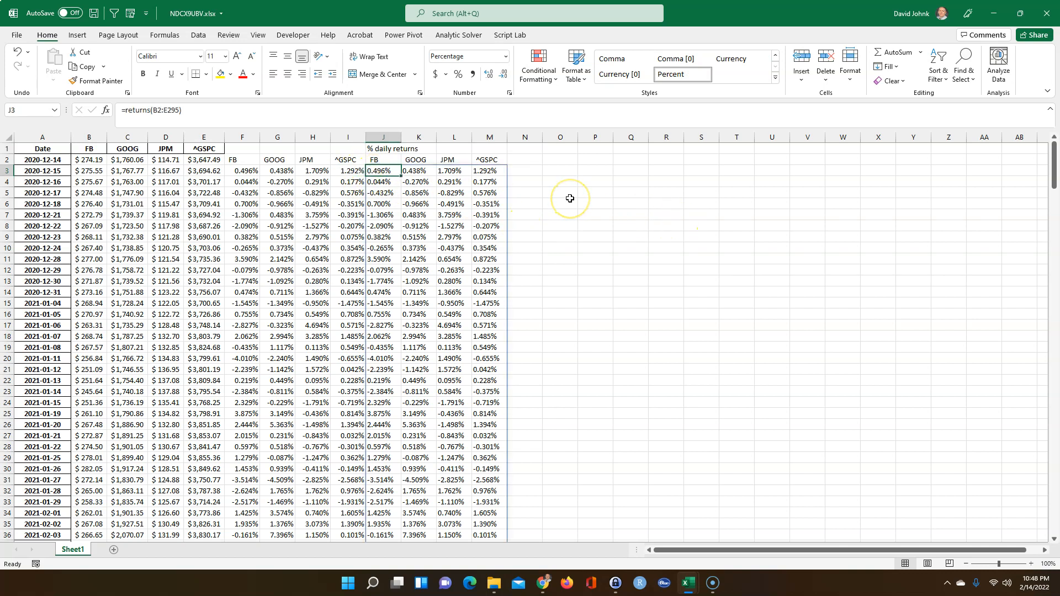
pyautogui.click(561, 257)
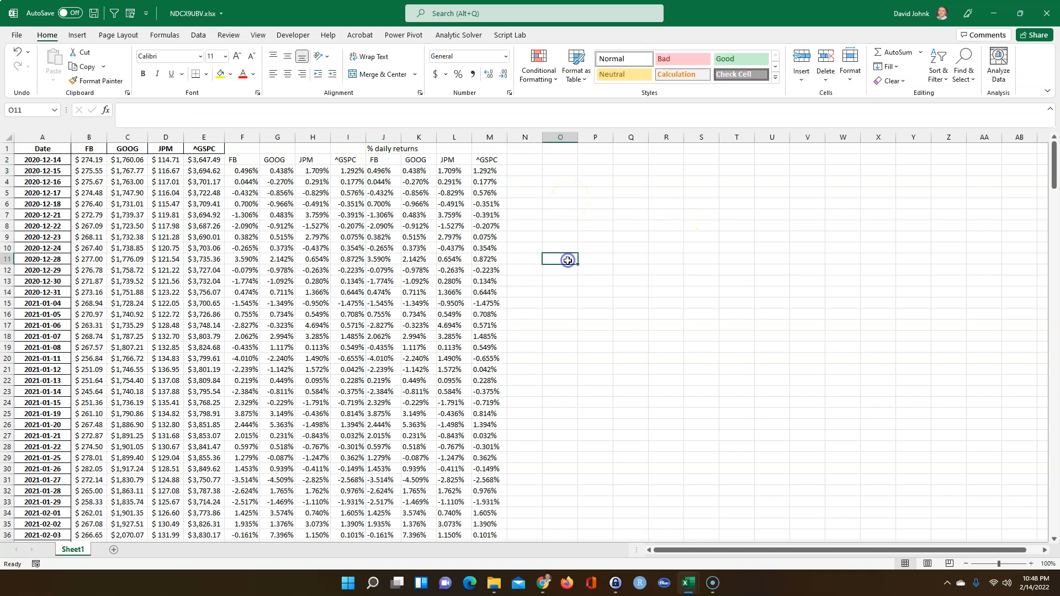
pyautogui.click(515, 172)
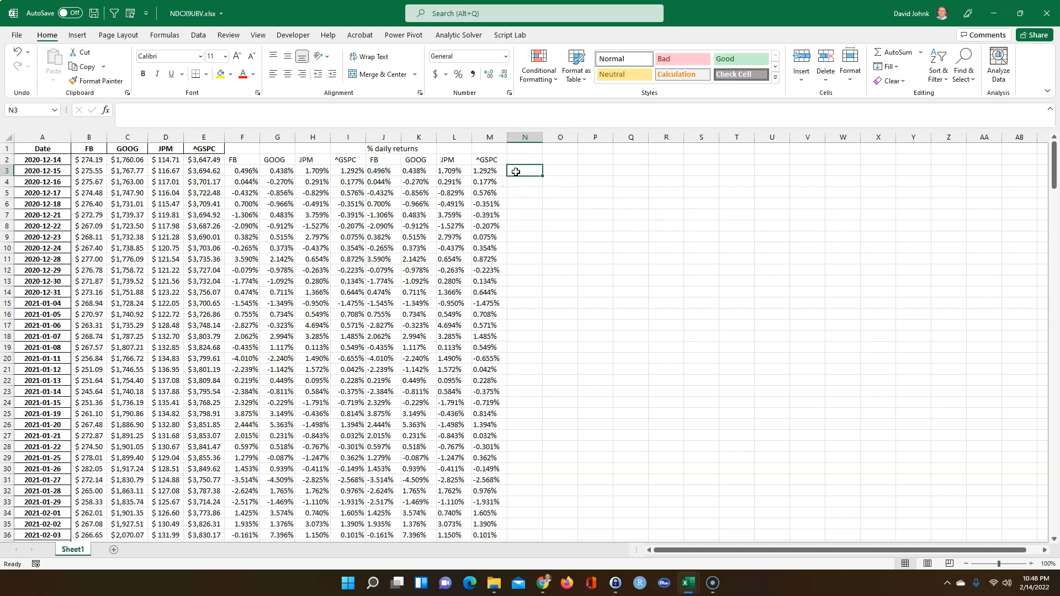
# Enter =LN(B3/B2) in N3 for FB's first log return
pyautogui.write('=')
pyautogui.click(98, 174)
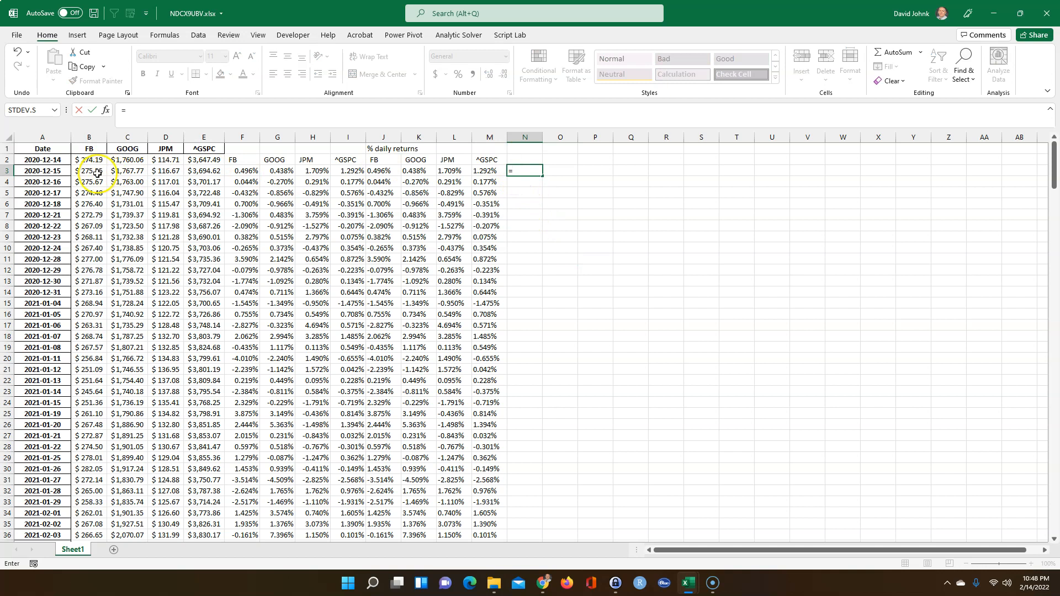
pyautogui.write('ln(')
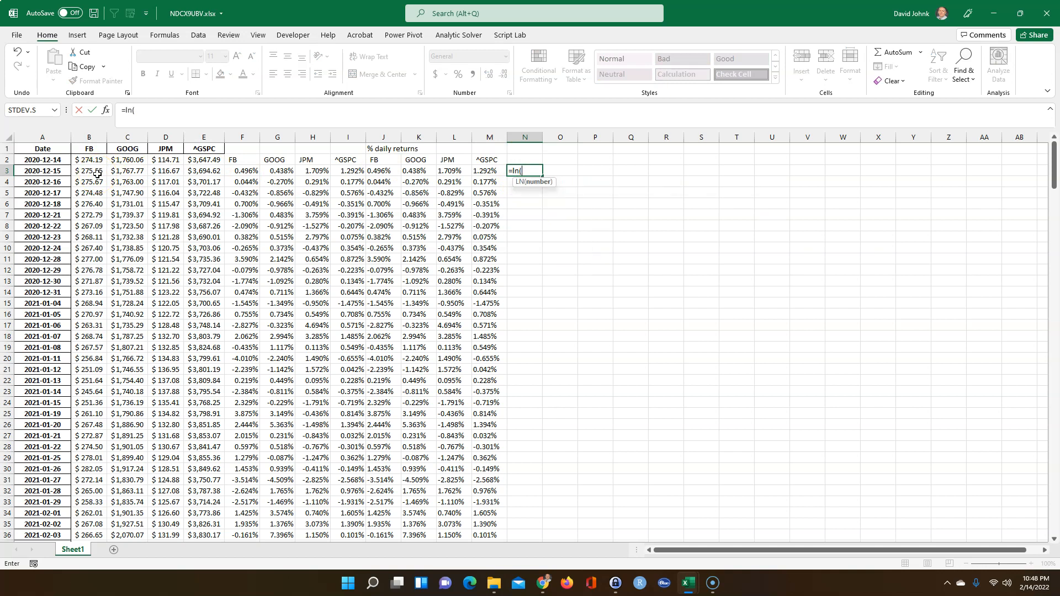
pyautogui.click(94, 175)
pyautogui.write('/')
pyautogui.click(87, 158)
pyautogui.press('Return')
# Format N3 as a percentage with three decimals, showing 0.495%
pyautogui.click(523, 180)
pyautogui.click(522, 170)
pyautogui.click(458, 74)
pyautogui.click(490, 74)
pyautogui.click(491, 75)
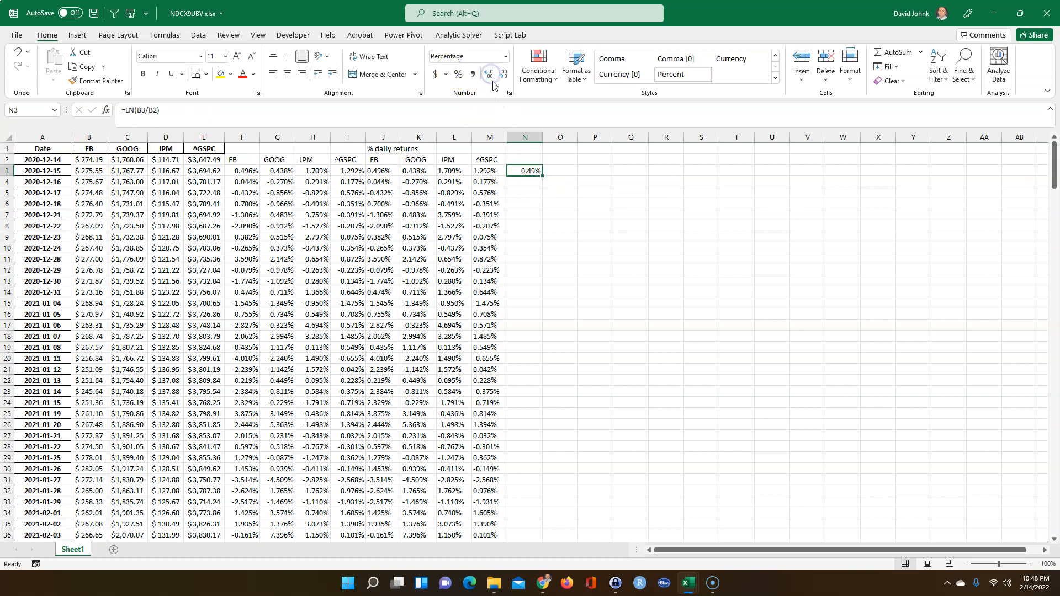
pyautogui.click(533, 197)
pyautogui.click(531, 169)
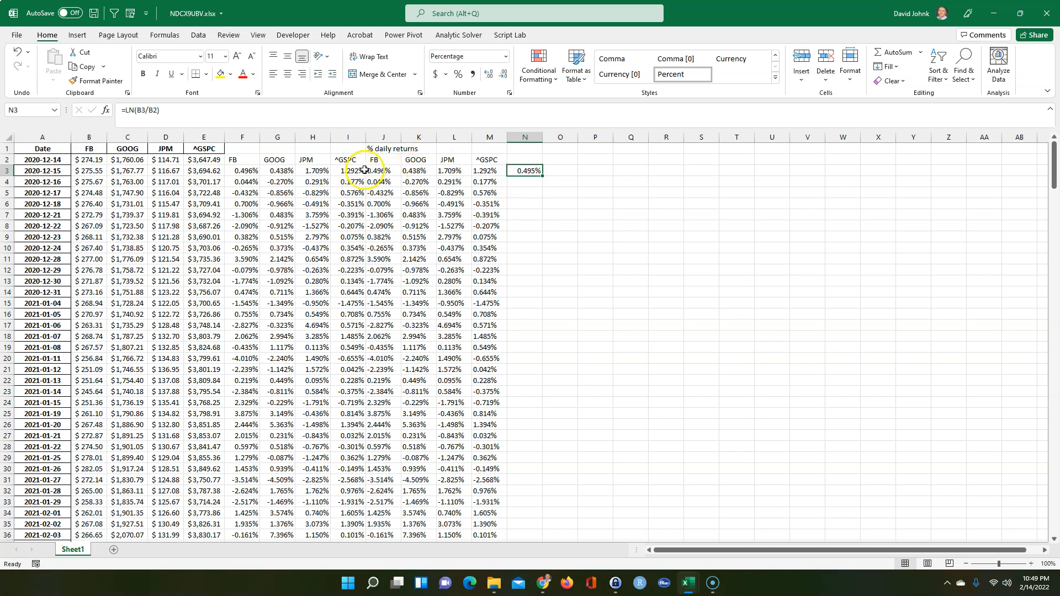
pyautogui.click(528, 172)
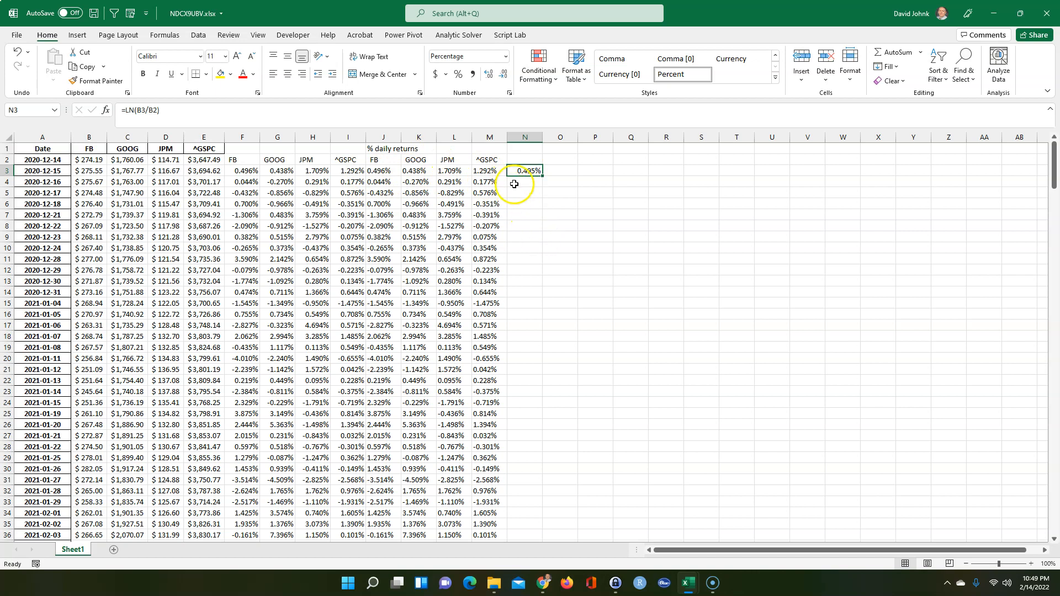
pyautogui.click(525, 212)
pyautogui.click(527, 171)
pyautogui.click(172, 36)
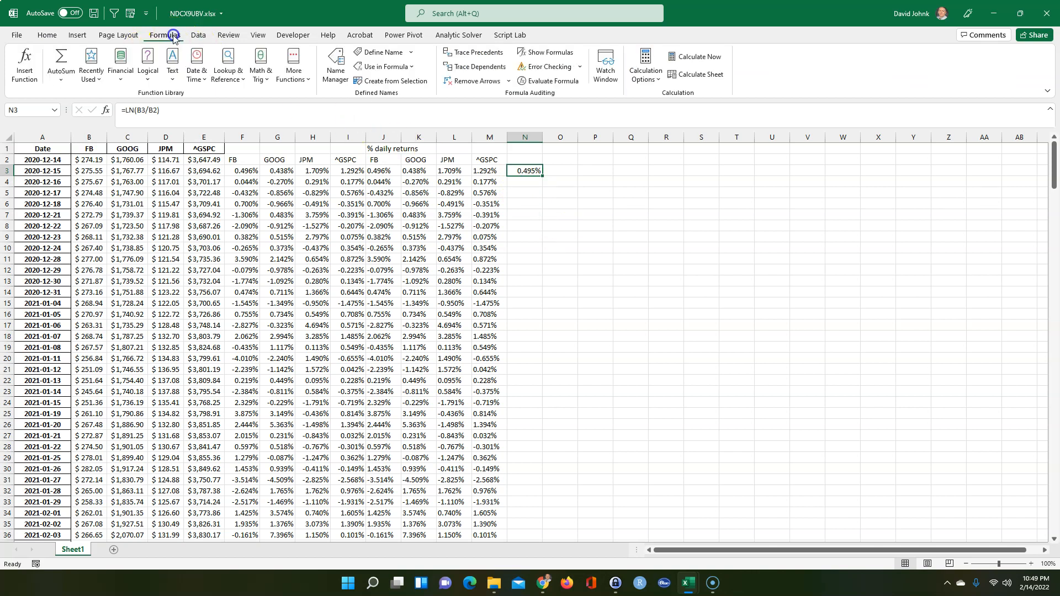
pyautogui.click(335, 66)
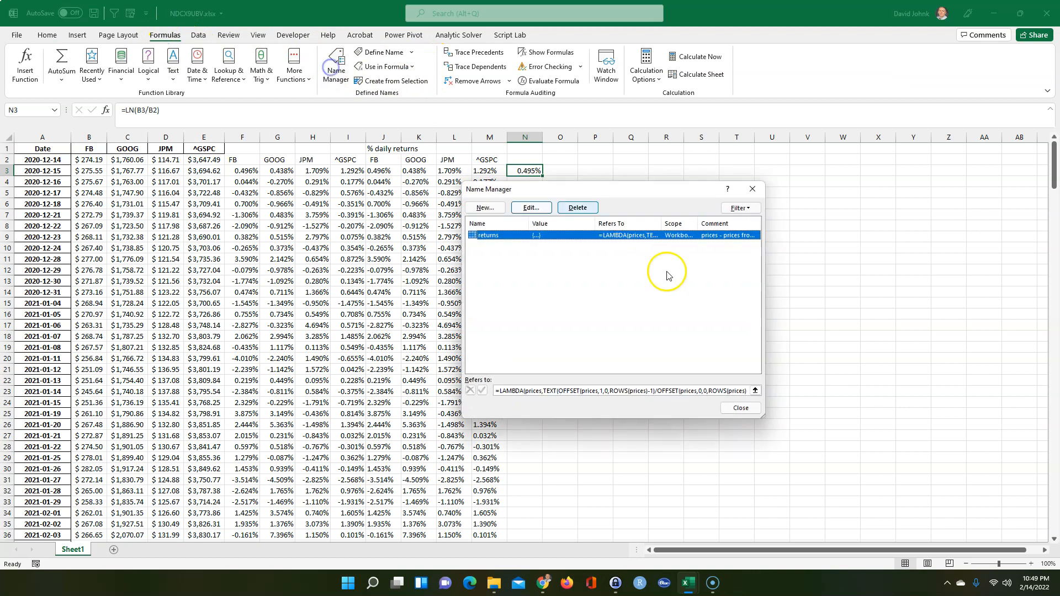
pyautogui.doubleClick(554, 235)
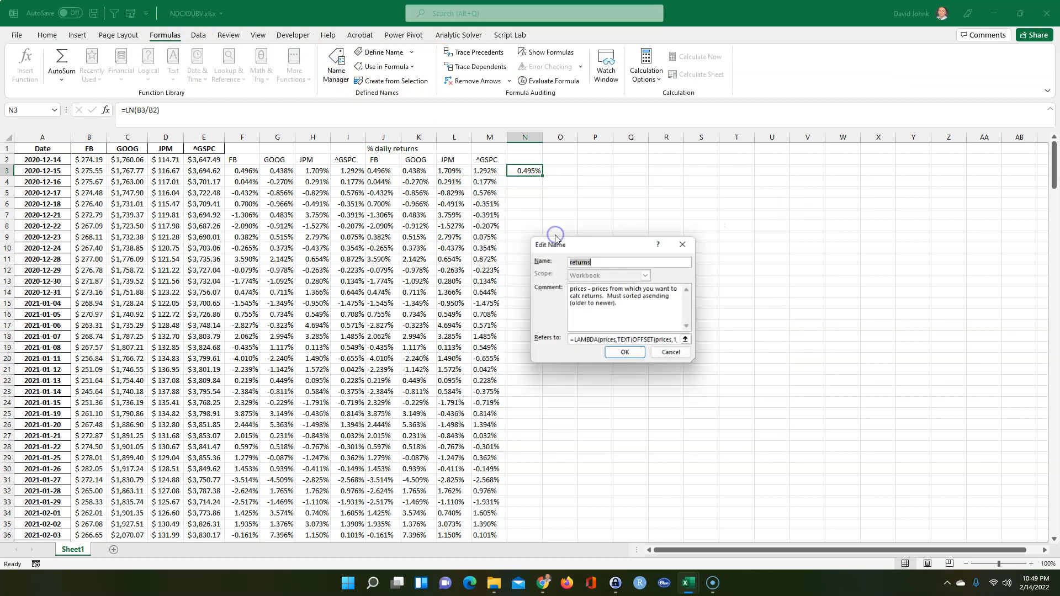
pyautogui.click(571, 341)
pyautogui.moveTo(571, 340); pyautogui.dragTo(708, 345)
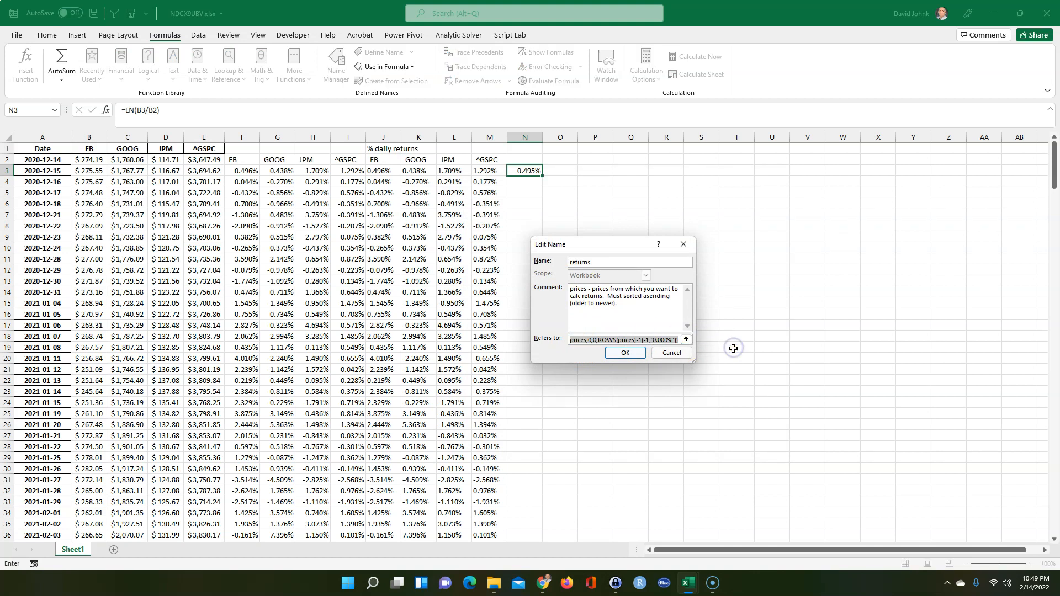
pyautogui.click(675, 353)
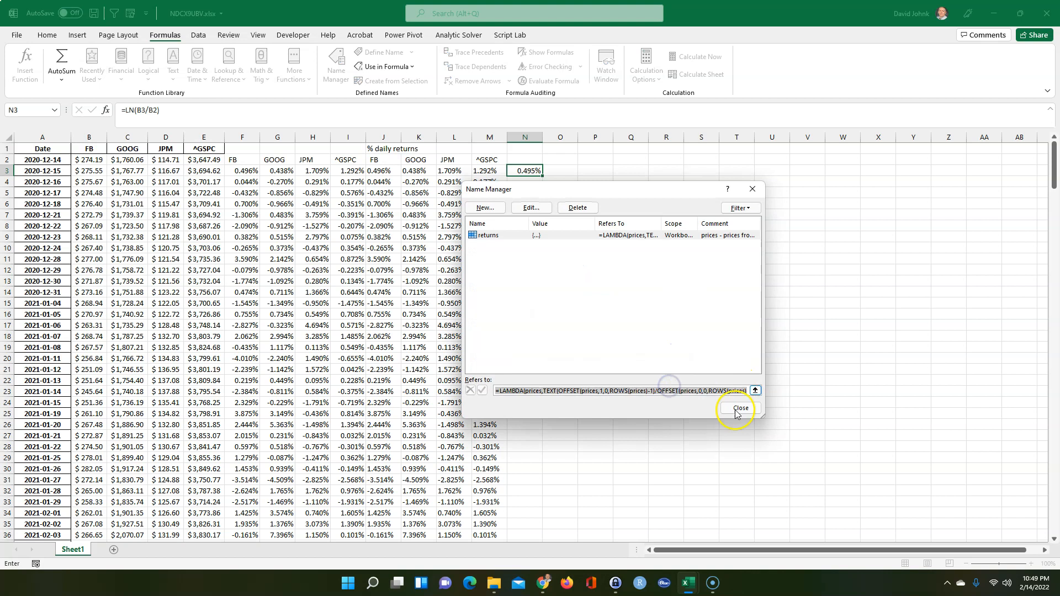
pyautogui.click(736, 408)
pyautogui.click(676, 432)
pyautogui.click(525, 170)
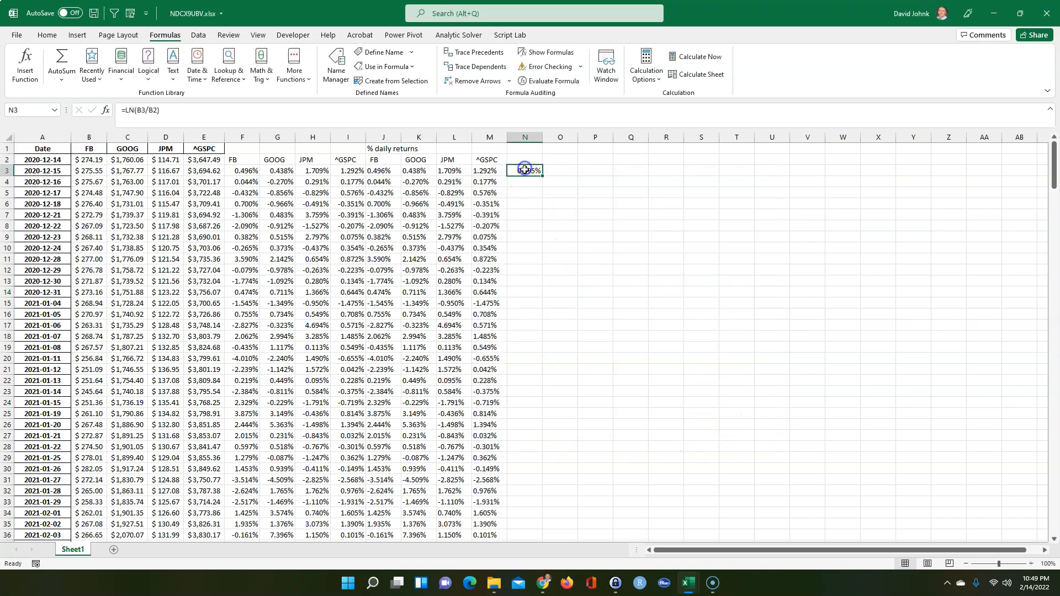
# Paste the returns LAMBDA into N3 and change it to LN of the price ratio, dropping -1
pyautogui.write('=LAMBDA(prices,TEXT(OFFSET(prices,1,0,ROWS(prices)-1)/OFFSET(prices,0,0,ROWS(prices)-1)-1,"0.000%"))')
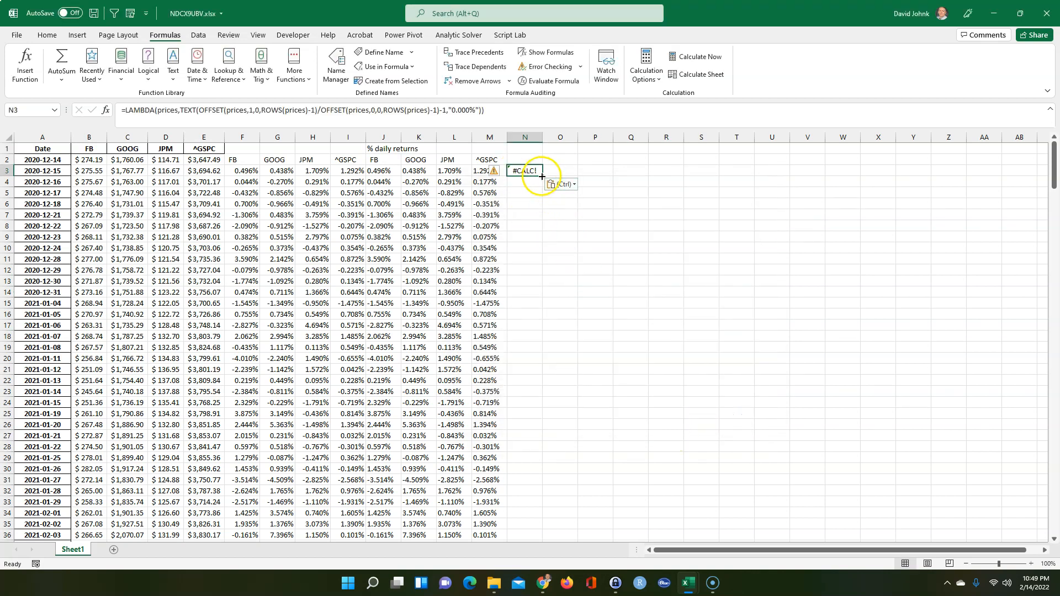
pyautogui.doubleClick(521, 170)
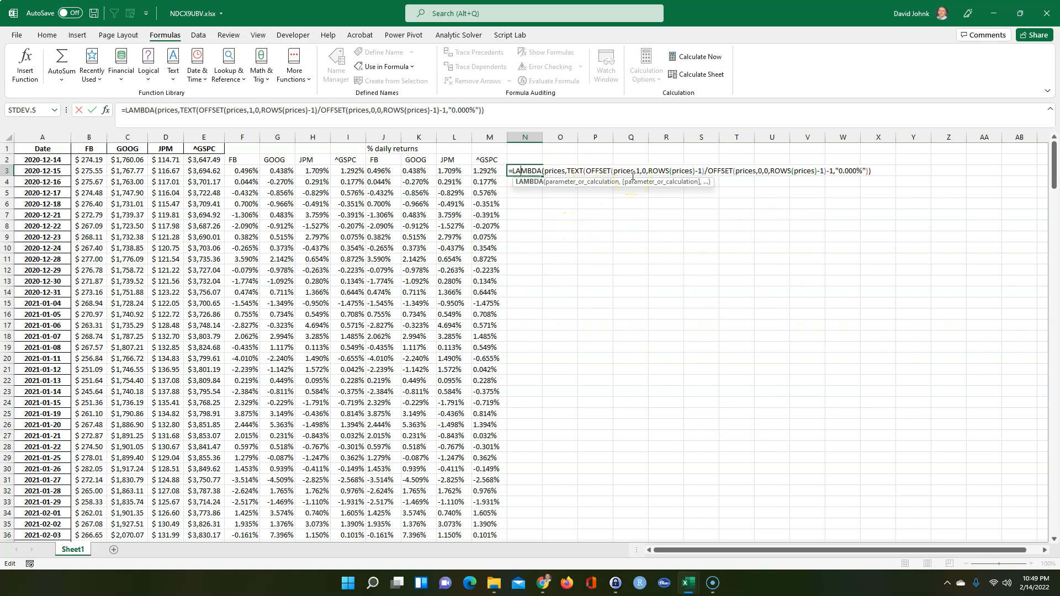
pyautogui.click(587, 171)
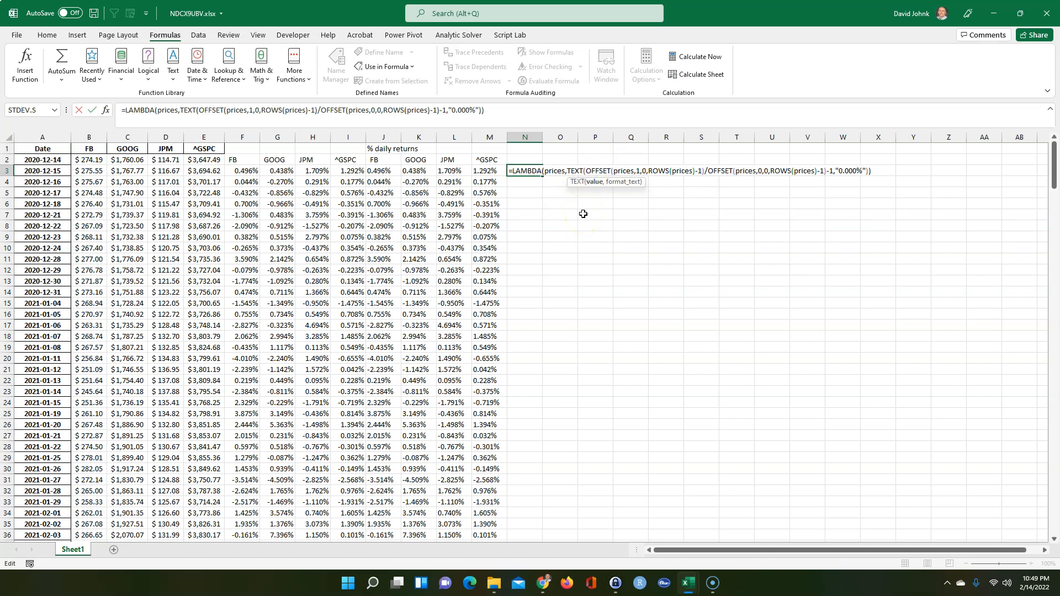
pyautogui.write('ln(')
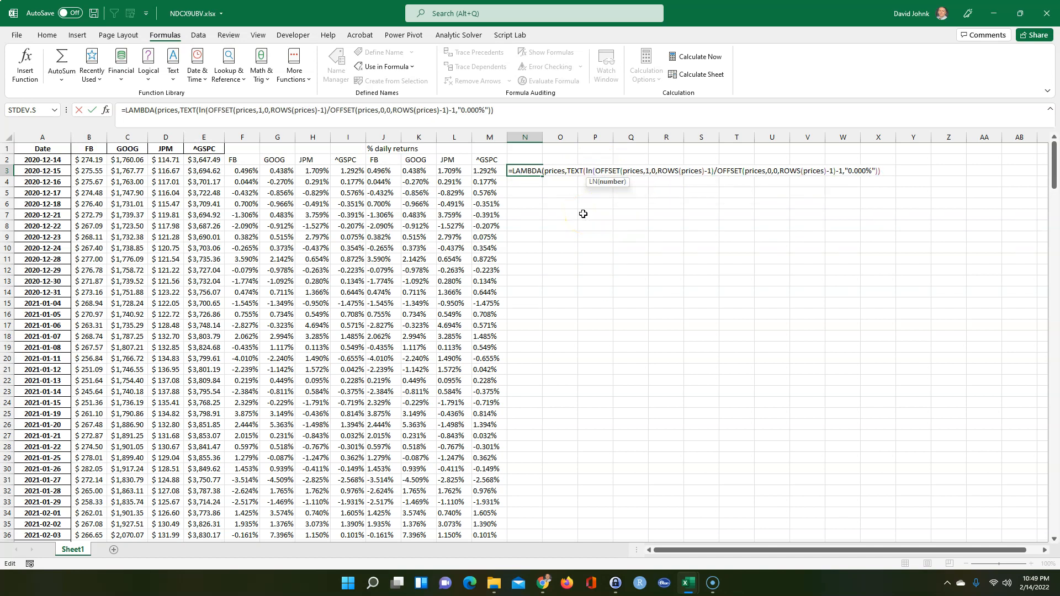
pyautogui.click(836, 171)
pyautogui.write(')')
pyautogui.press('Delete')
pyautogui.press('Delete')
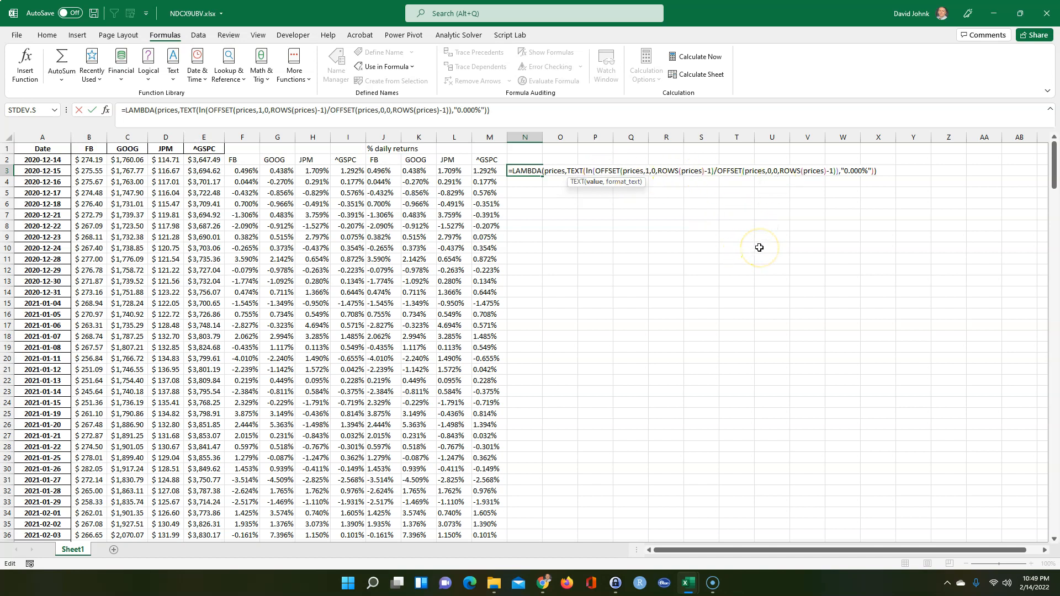
# Apply the LAMBDA to B2:B295 so column N spills FB log returns
pyautogui.click(883, 172)
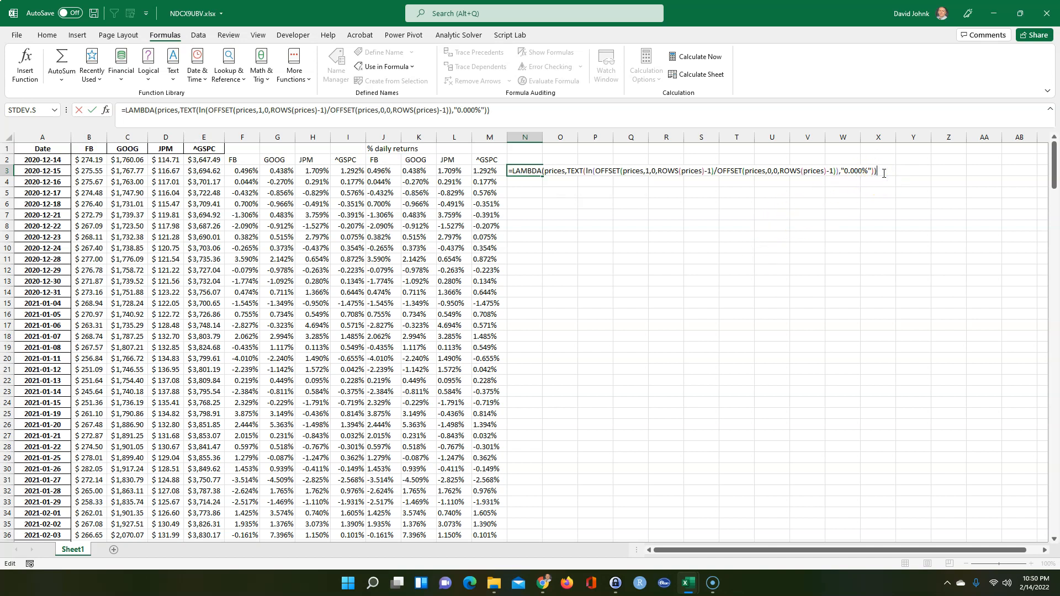
pyautogui.moveTo(88, 159); pyautogui.dragTo(92, 205)
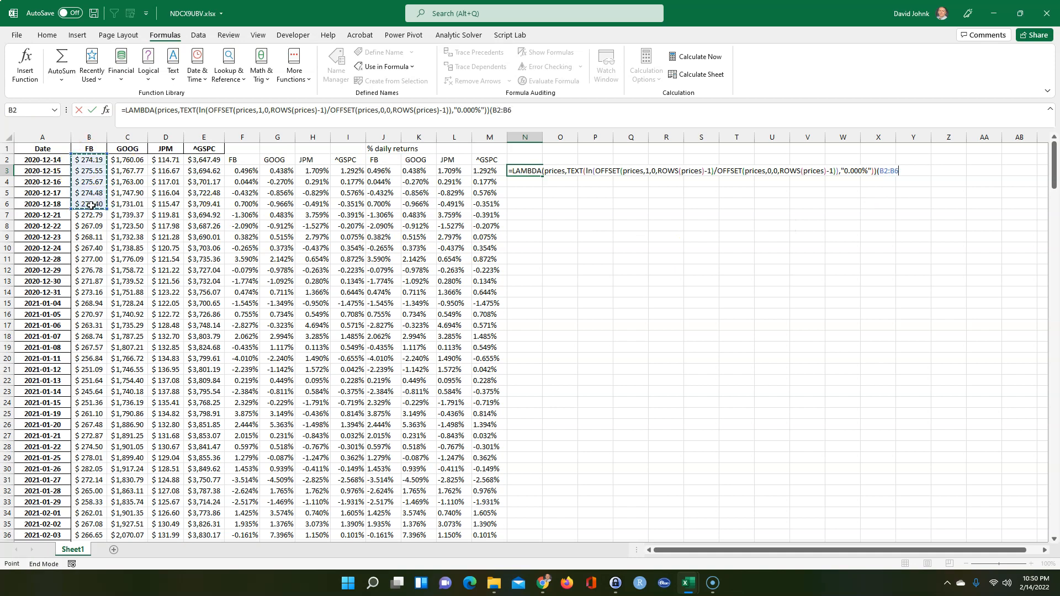
pyautogui.hotkey('ctrl', 'shift', 'Down')
pyautogui.press('Return')
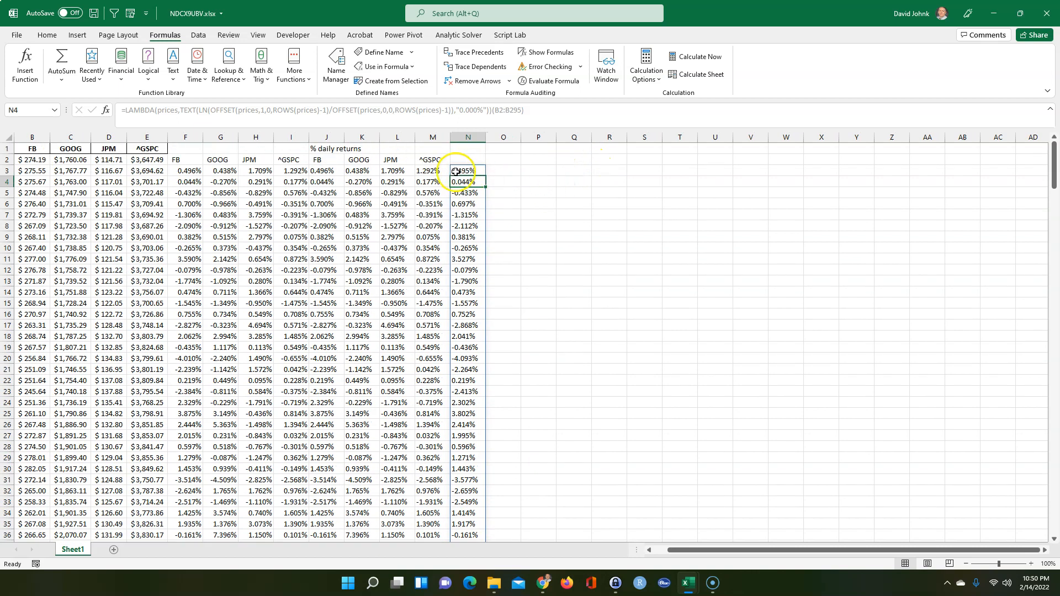
# Copy N3's log-return formula across to Q3 for GOOG, JPM and ^GSPC
pyautogui.click(470, 214)
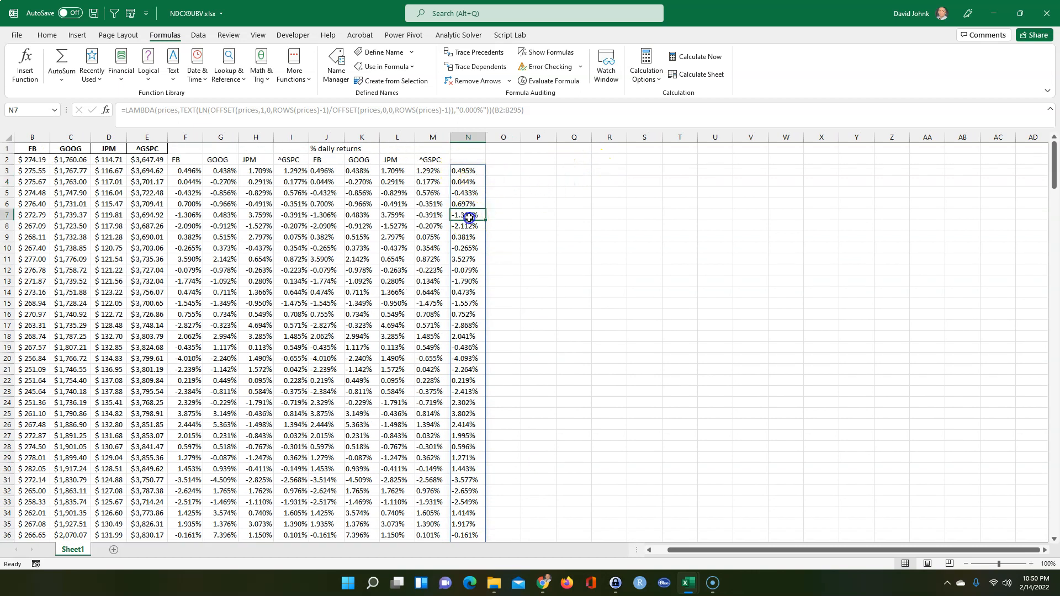
pyautogui.click(467, 170)
pyautogui.moveTo(480, 180); pyautogui.dragTo(580, 173)
pyautogui.click(522, 245)
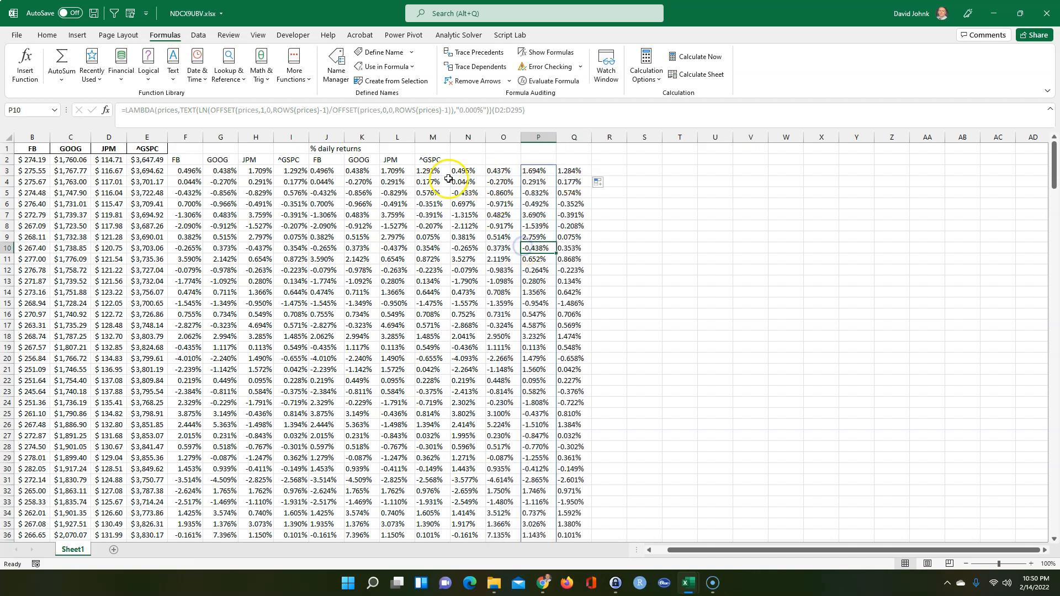
# Compare the log returns in columns N–Q against the percent returns in J–M
pyautogui.click(362, 171)
pyautogui.click(400, 171)
pyautogui.click(546, 179)
pyautogui.click(472, 194)
pyautogui.click(461, 166)
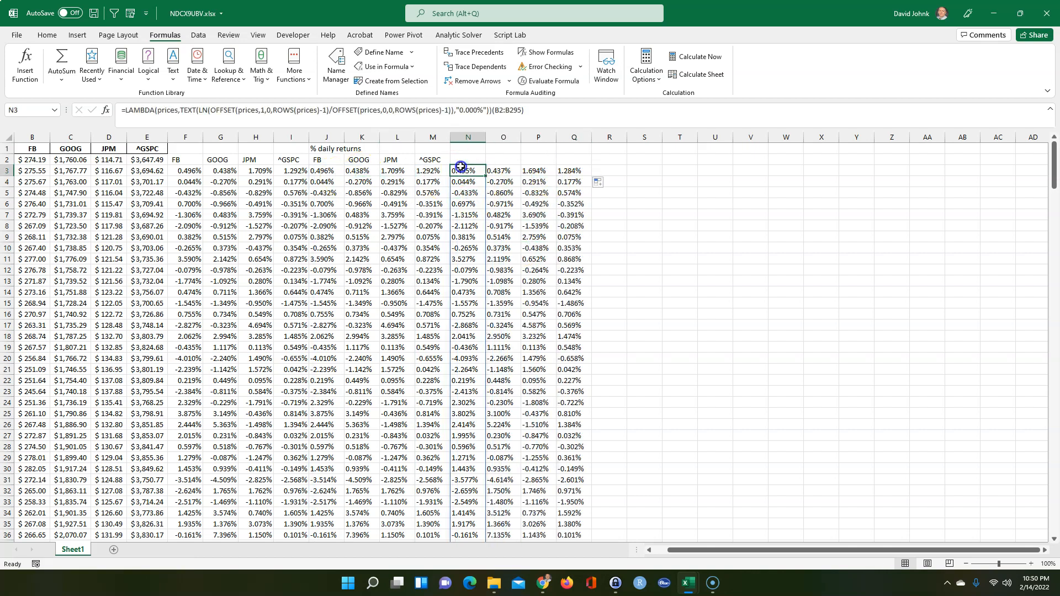
# Head N2 with the FB ticker by referencing J2
pyautogui.click(323, 160)
pyautogui.click(456, 160)
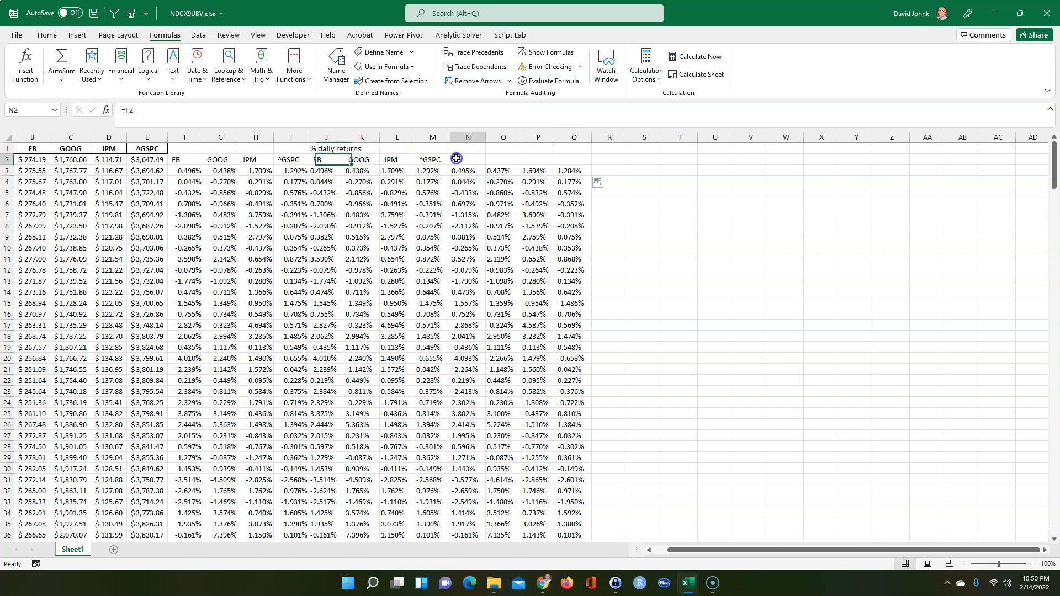
pyautogui.write('=')
pyautogui.click(316, 160)
pyautogui.press('Return')
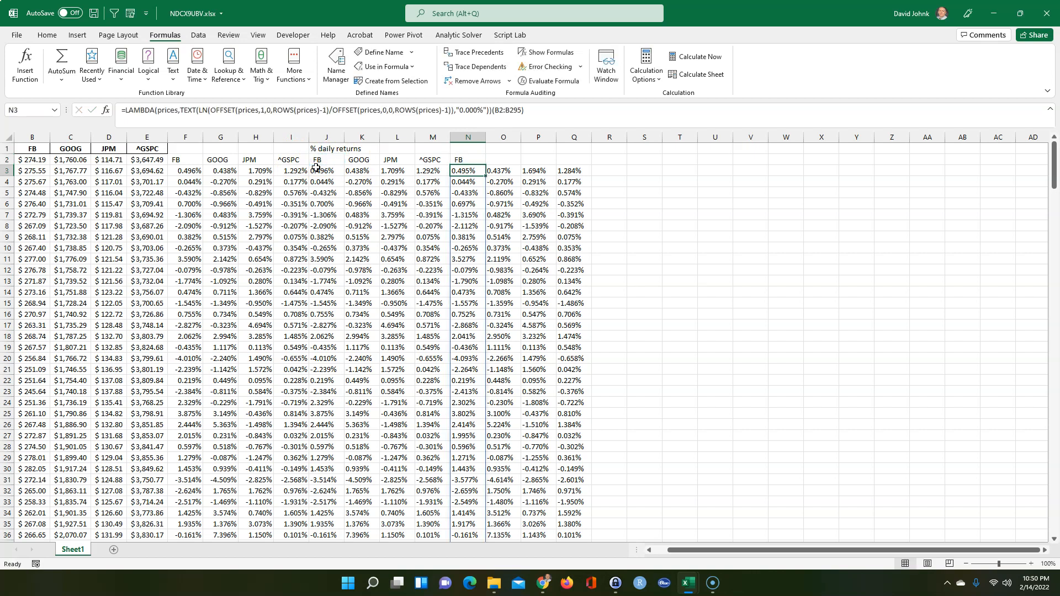
# Select the LAMBDA portion of N3's formula and leave the cell unchanged
pyautogui.doubleClick(468, 172)
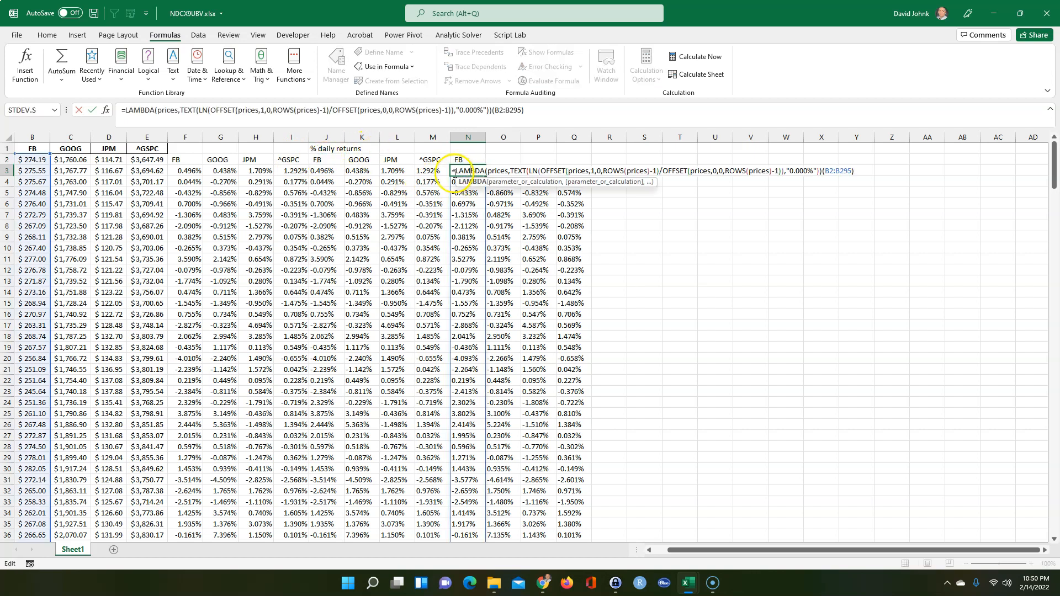
pyautogui.moveTo(453, 172)
pyautogui.mouseDown()
pyautogui.moveTo(785, 171)
pyautogui.moveTo(569, 162)
pyautogui.moveTo(444, 170)
pyautogui.mouseUp()
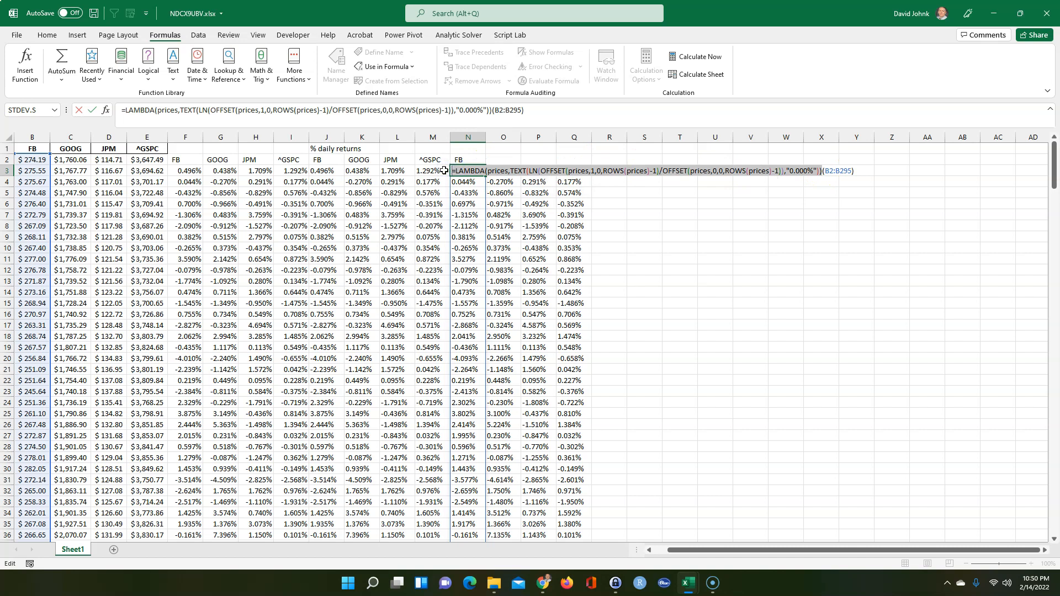
pyautogui.press('Escape')
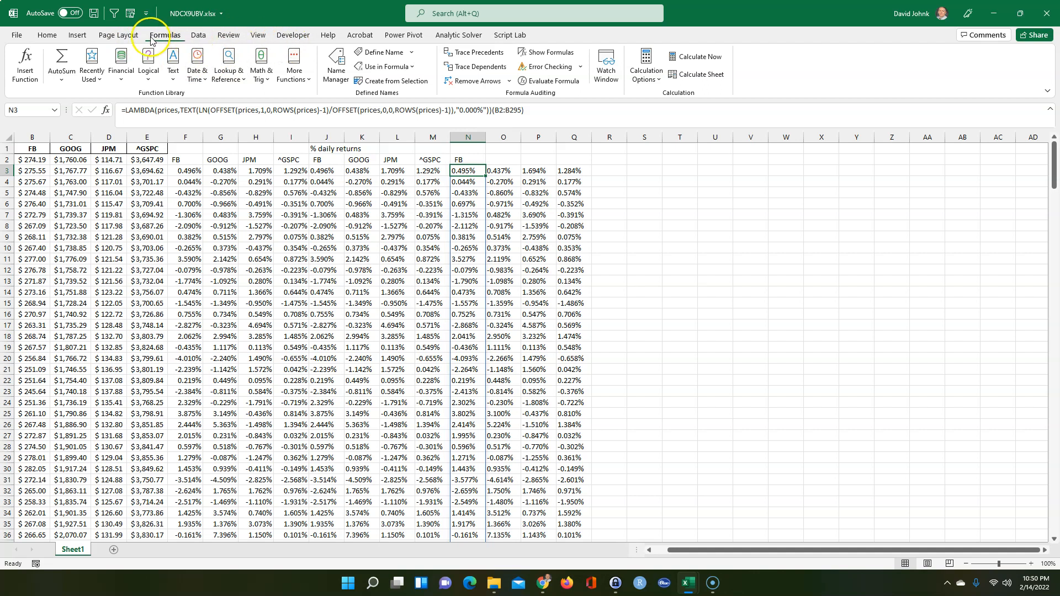
# Create the name lnret referring to the pasted log-return LAMBDA, commented that prices must be sorted ascending
pyautogui.click(336, 65)
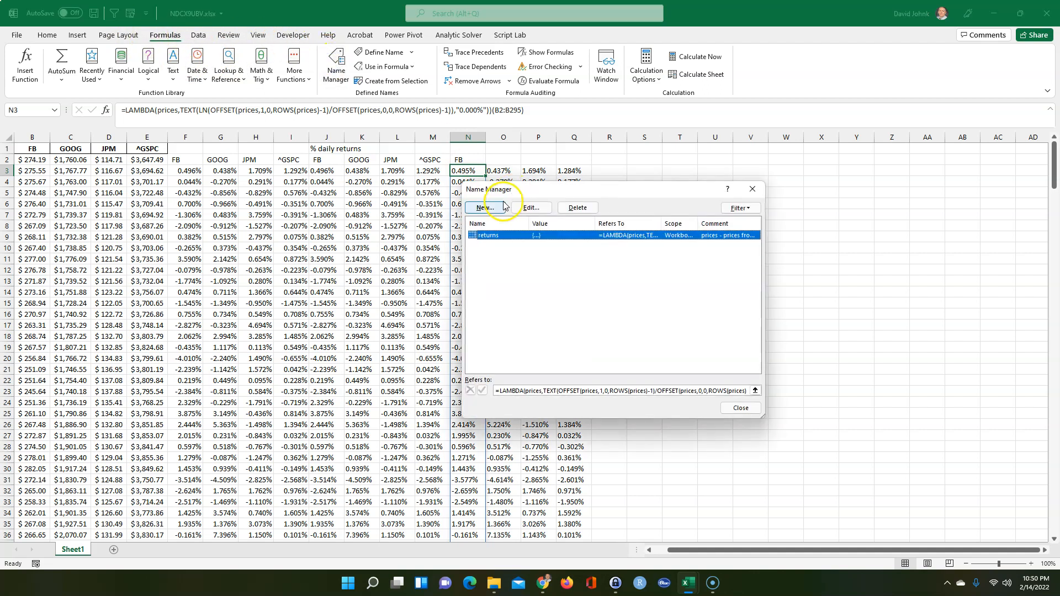
pyautogui.click(485, 208)
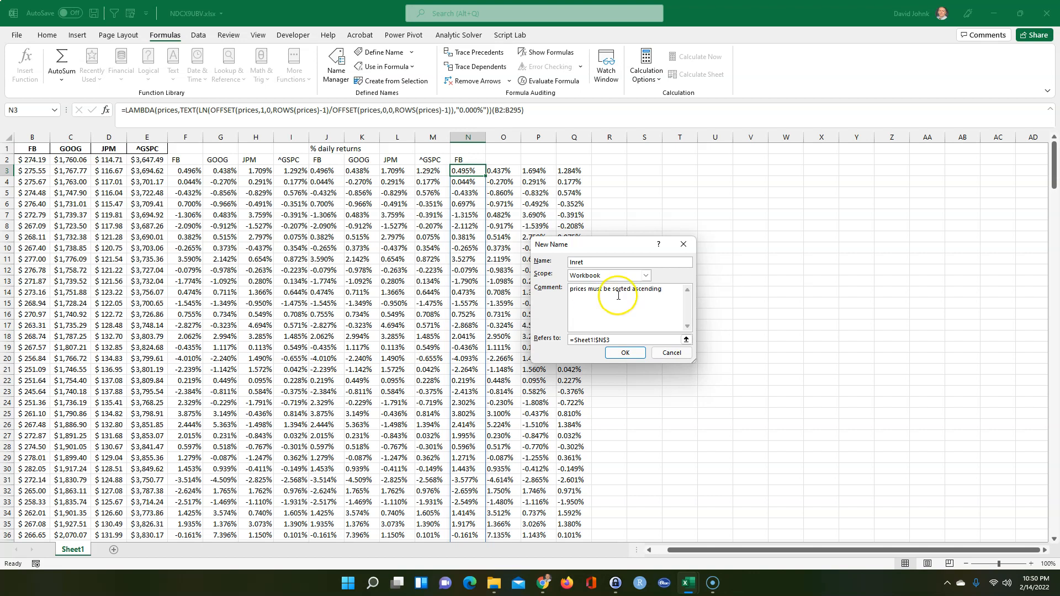
pyautogui.click(610, 340)
pyautogui.moveTo(610, 340); pyautogui.dragTo(564, 343)
pyautogui.write('=LAMBDA(prices,TEXT(LN(OFFSET(prices,1,0,ROWS(prices)-1)/OFFSET(prices,0,0,ROWS(prices)-1)),"0.000%"))')
pyautogui.click(625, 353)
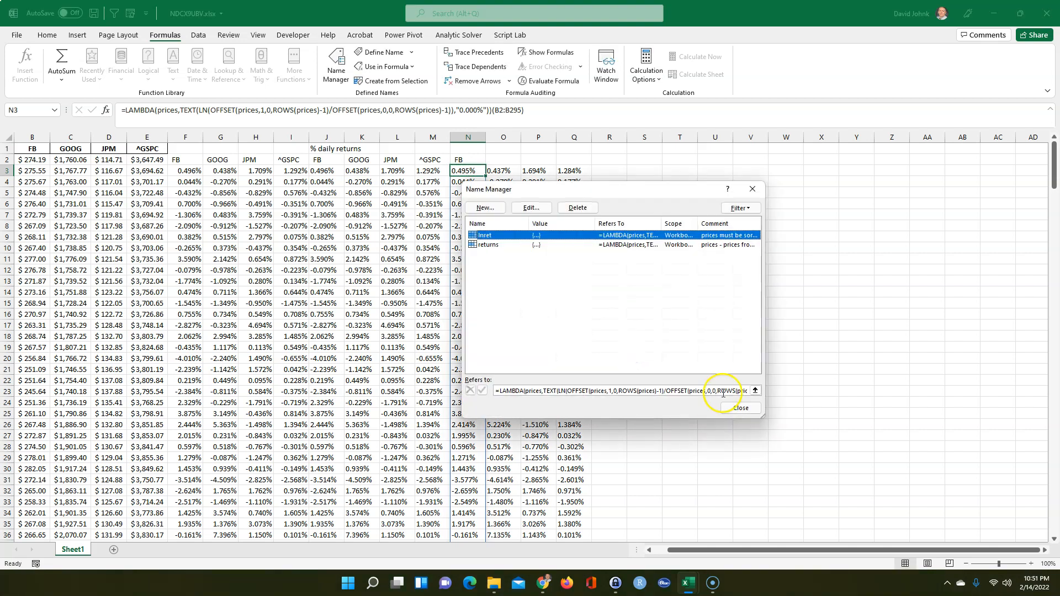
pyautogui.click(740, 408)
pyautogui.click(752, 405)
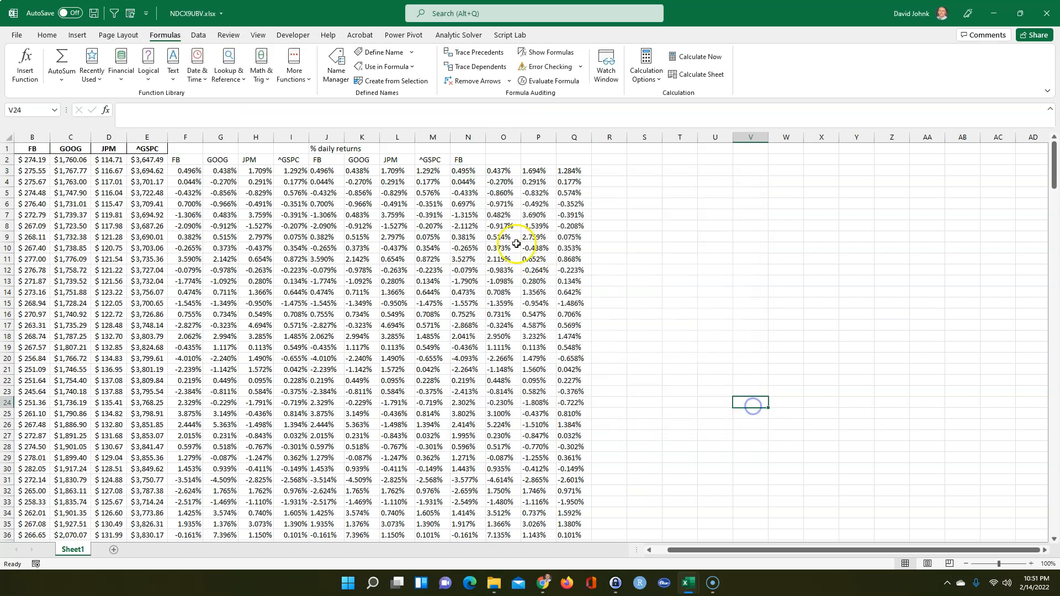
# Clear the old log-return values in N3:Q295
pyautogui.moveTo(463, 171); pyautogui.dragTo(570, 220)
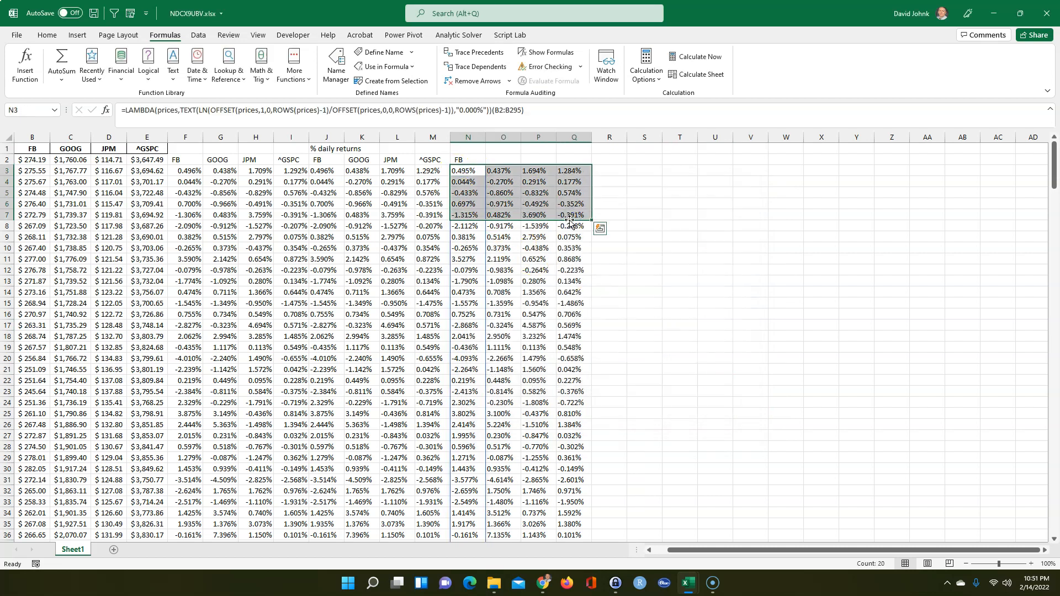
pyautogui.keyDown('shift'); pyautogui.doubleClick(569, 219); pyautogui.keyUp('shift')
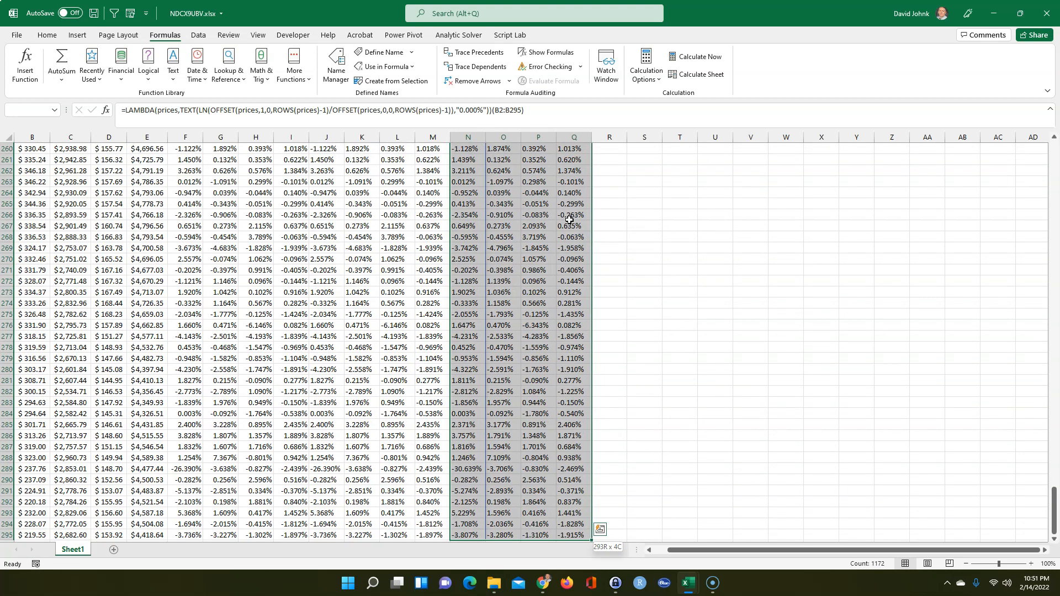
pyautogui.hotkey('ctrl', 'c')
pyautogui.hotkey('ctrl', 'BackSpace')
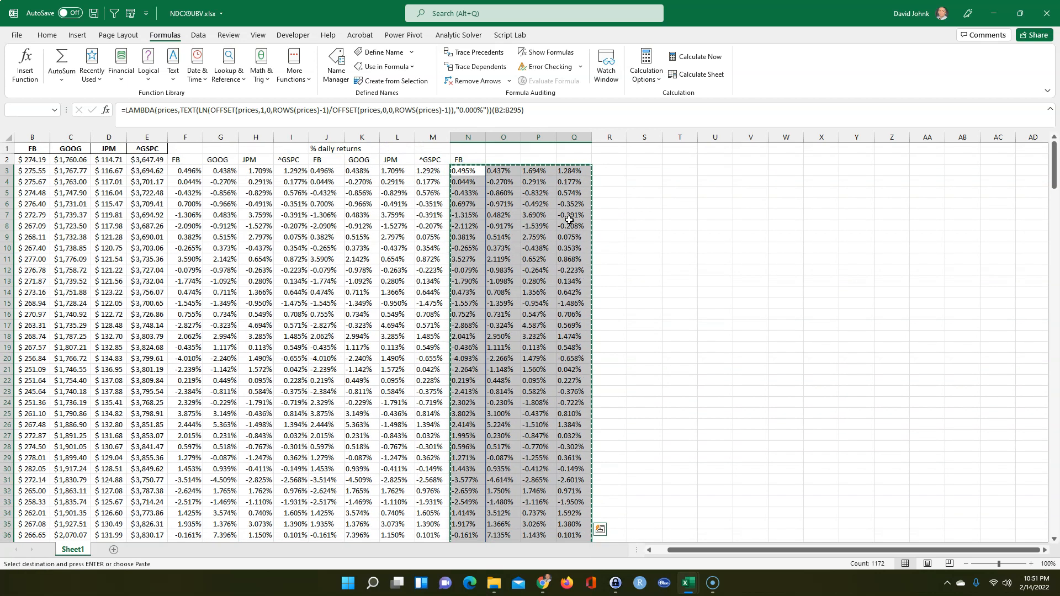
pyautogui.press('Delete')
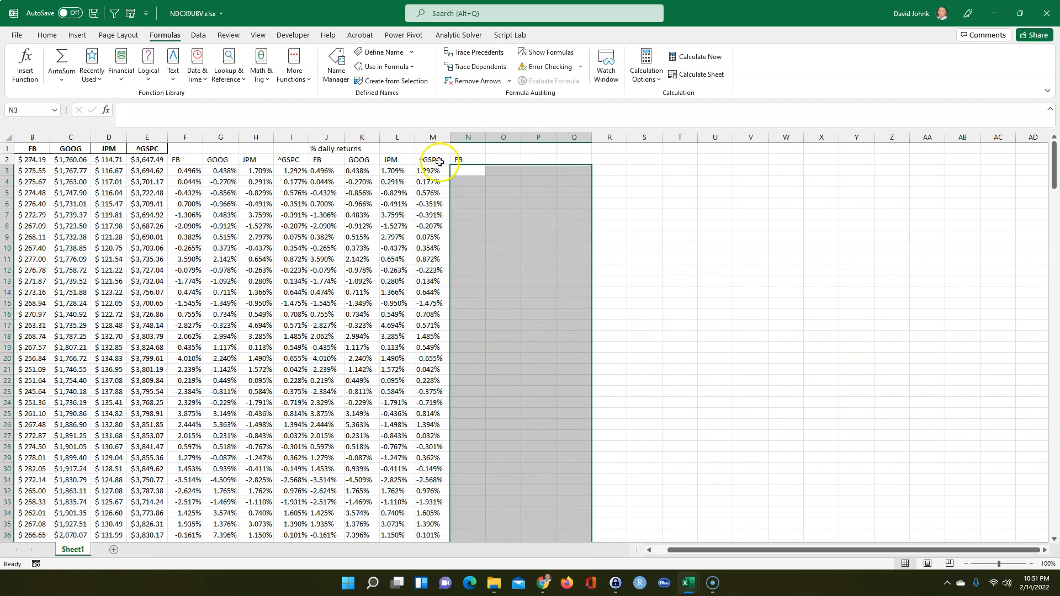
# Enter =lnret(B2:E295) in N3 so the log returns spill
pyautogui.click(462, 169)
pyautogui.write('=')
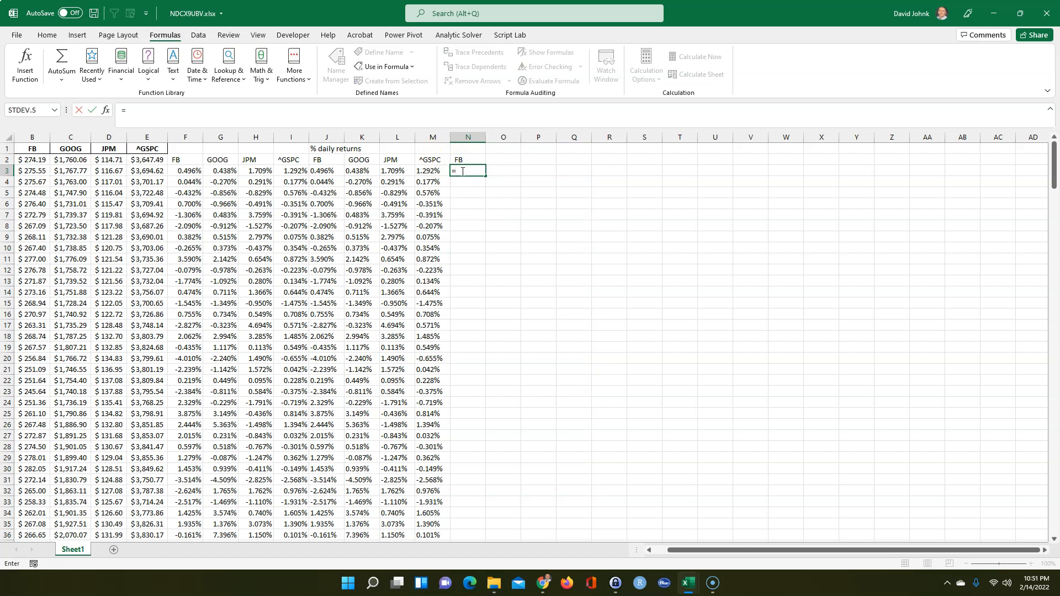
pyautogui.write('lnret(')
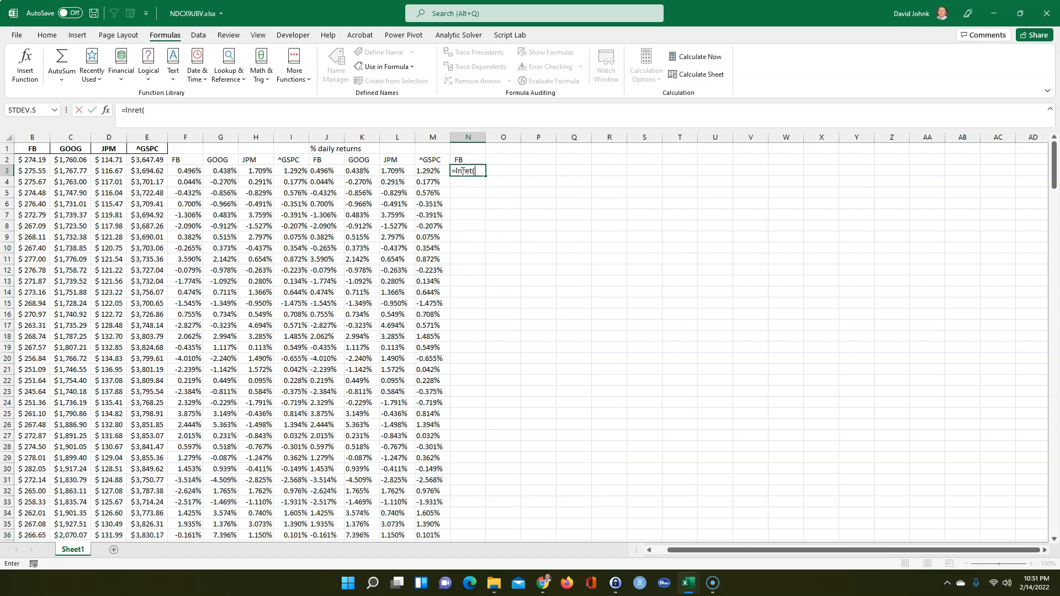
pyautogui.moveTo(29, 160); pyautogui.dragTo(150, 204)
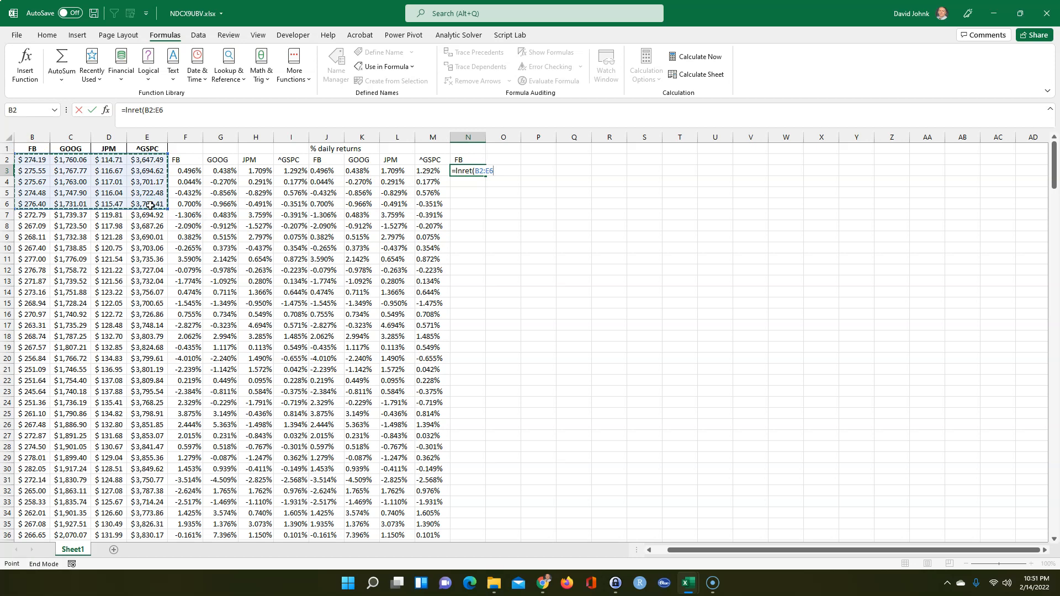
pyautogui.hotkey('ctrl', 'shift', 'Down')
pyautogui.press('Return')
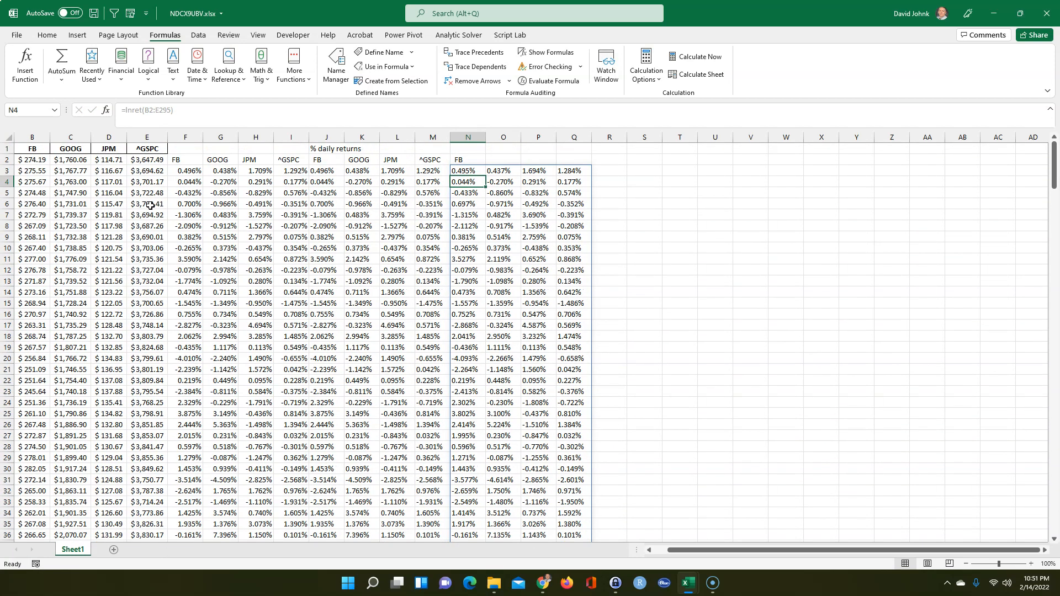
# Fill the ticker headers FB, GOOG, JPM, ^GSPC across N2:Q2
pyautogui.click(461, 159)
pyautogui.moveTo(452, 160); pyautogui.dragTo(582, 163)
pyautogui.click(472, 160)
pyautogui.click(504, 163)
pyautogui.click(508, 235)
# Check the percent-return formulas in I2, I3 and J3 and the lnret formula in N3
pyautogui.click(350, 295)
pyautogui.click(286, 163)
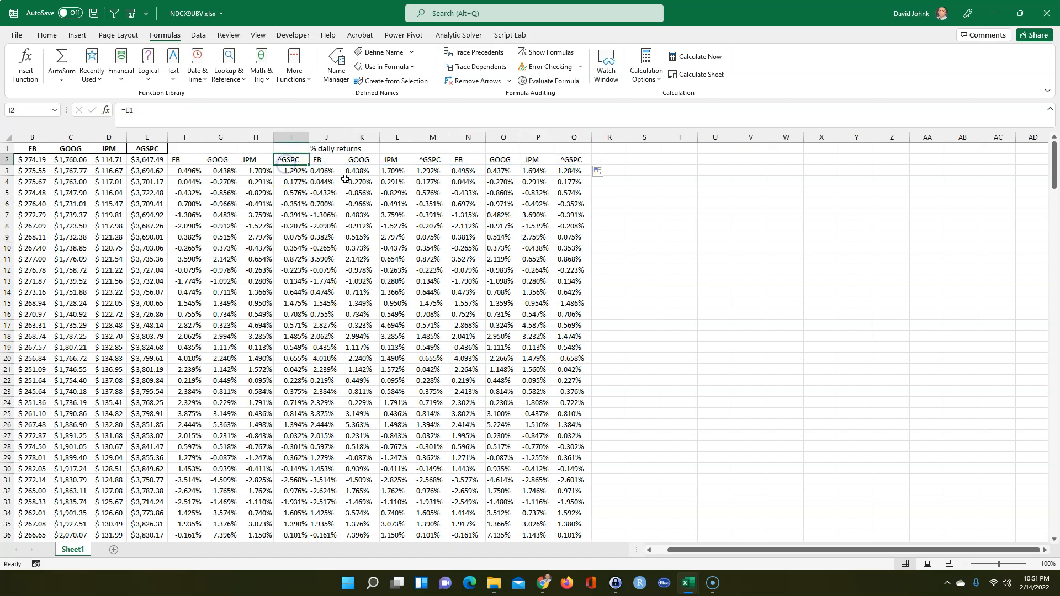
pyautogui.doubleClick(291, 171)
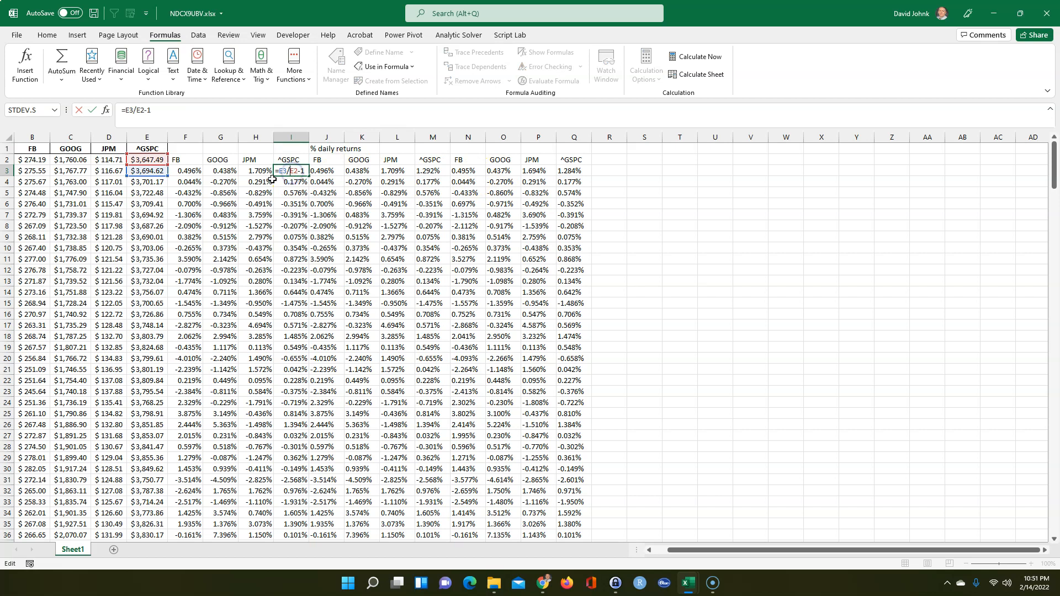
pyautogui.press('Escape')
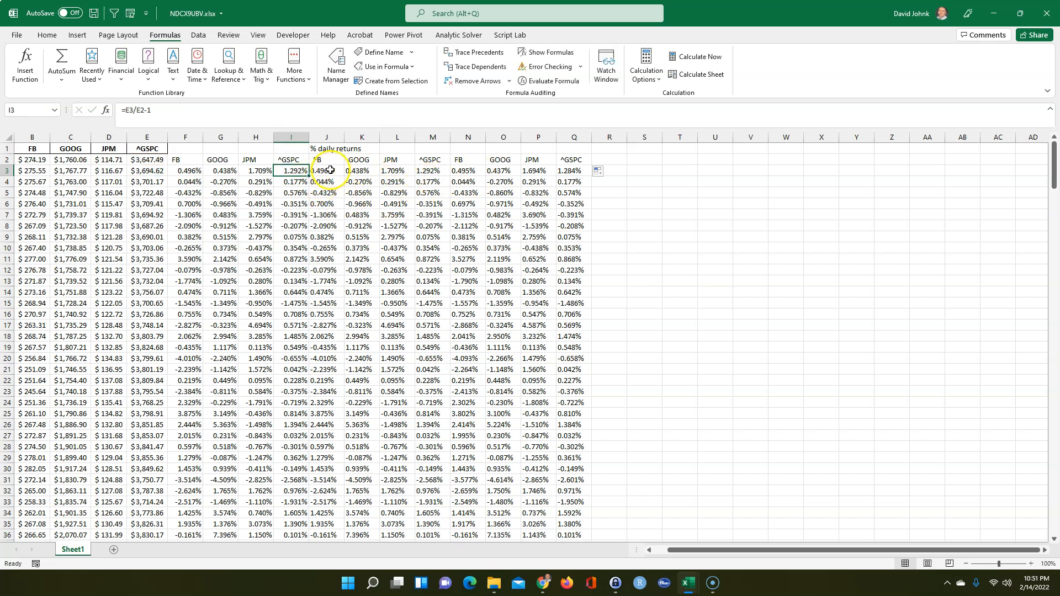
pyautogui.doubleClick(330, 170)
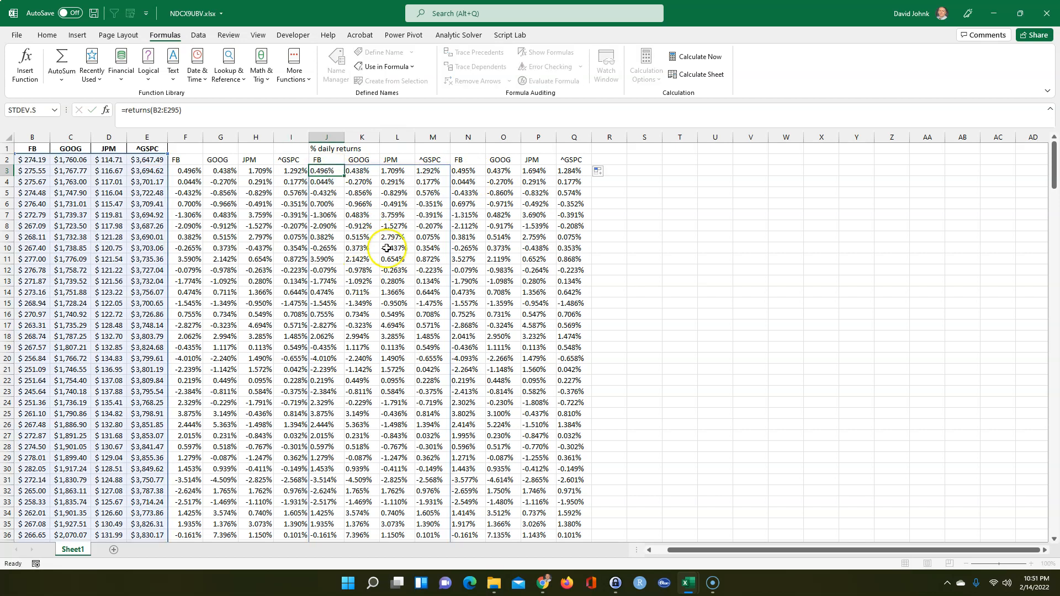
pyautogui.click(462, 171)
pyautogui.doubleClick(463, 171)
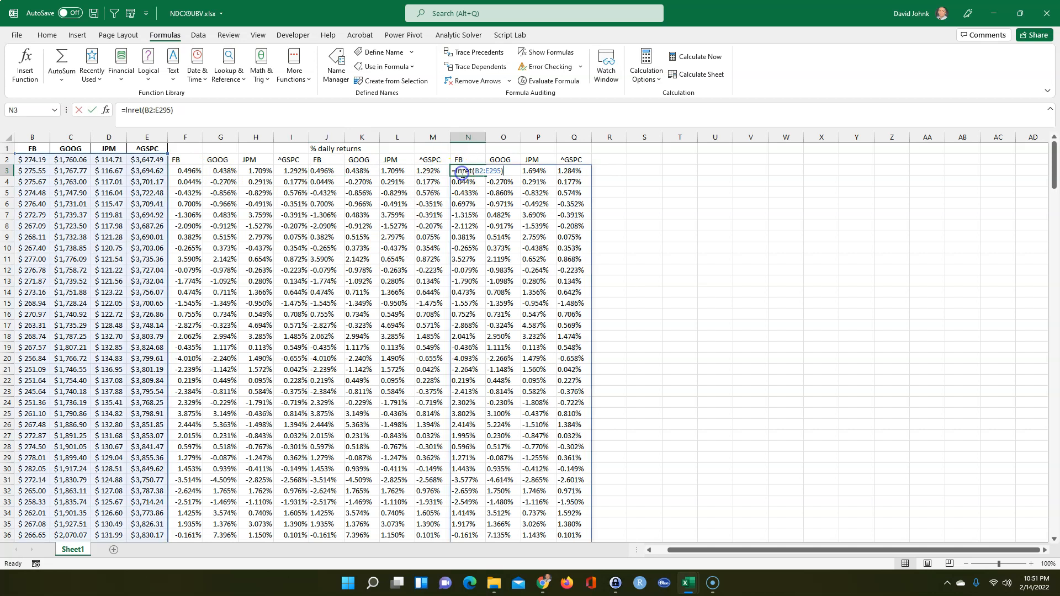
pyautogui.click(625, 268)
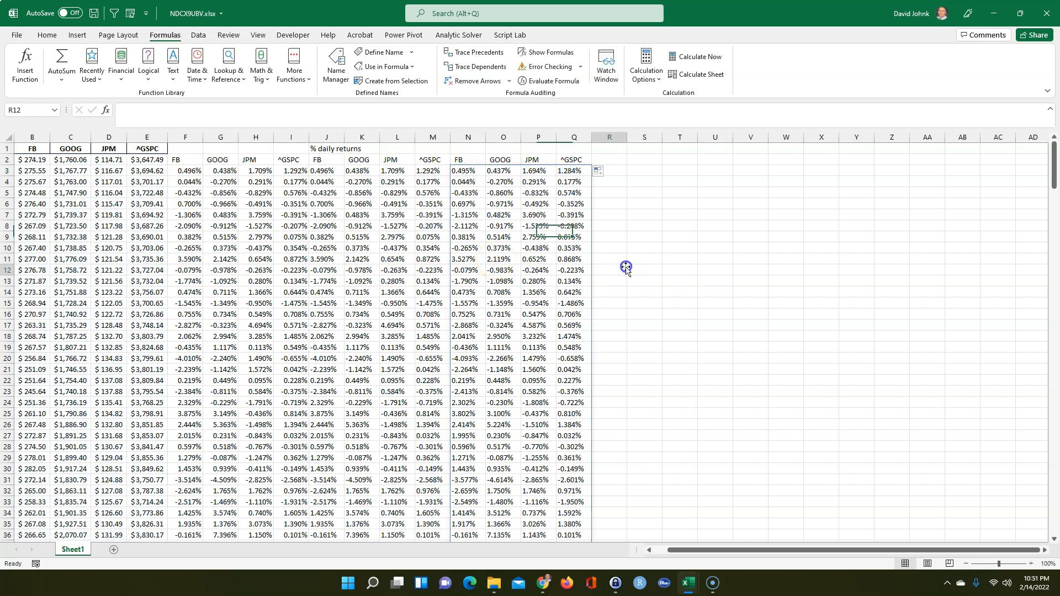
pyautogui.click(668, 312)
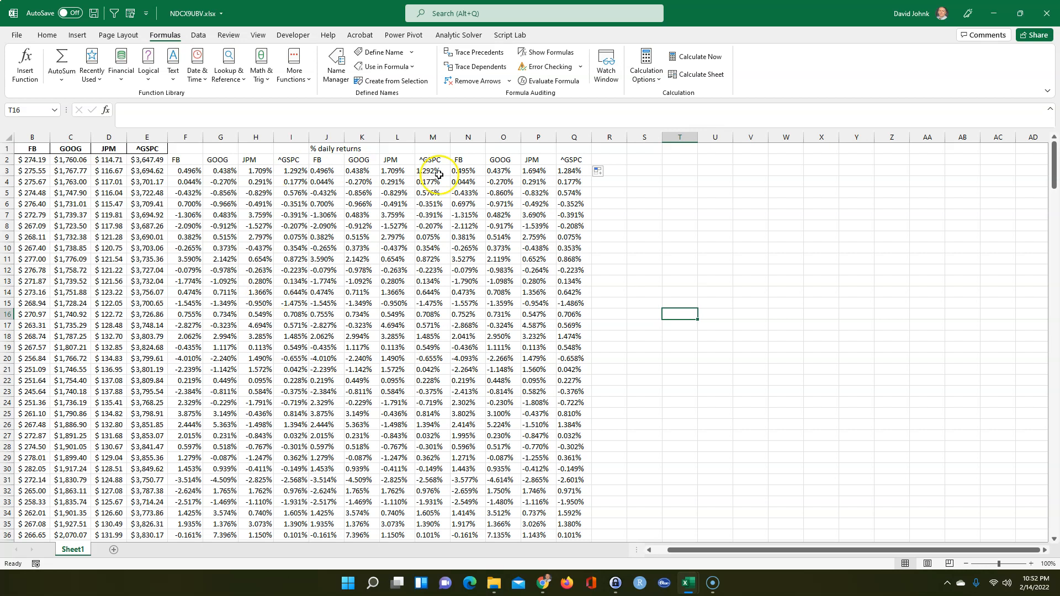
pyautogui.click(650, 191)
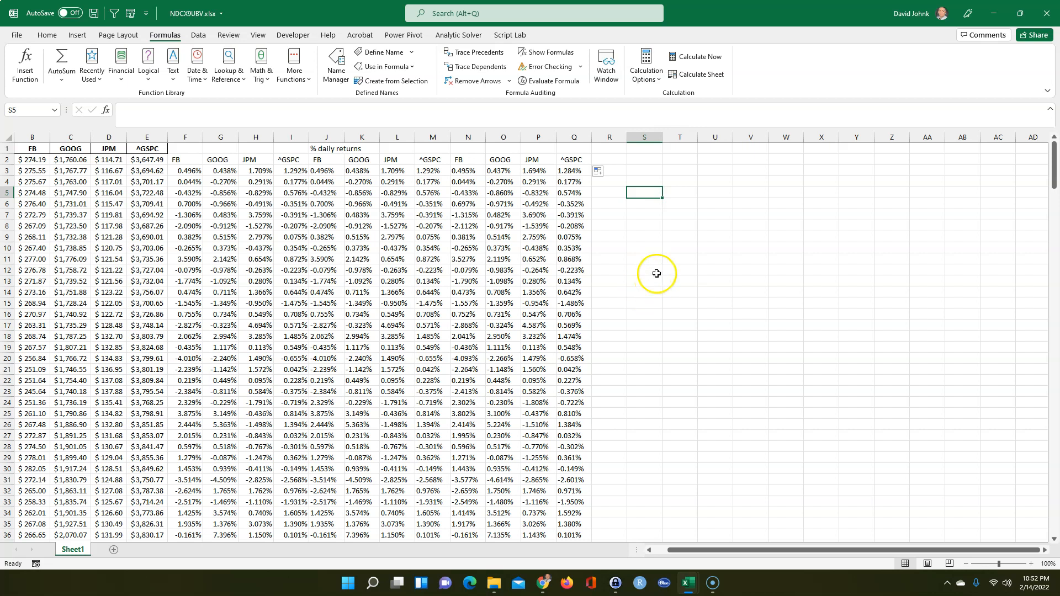
pyautogui.click(649, 223)
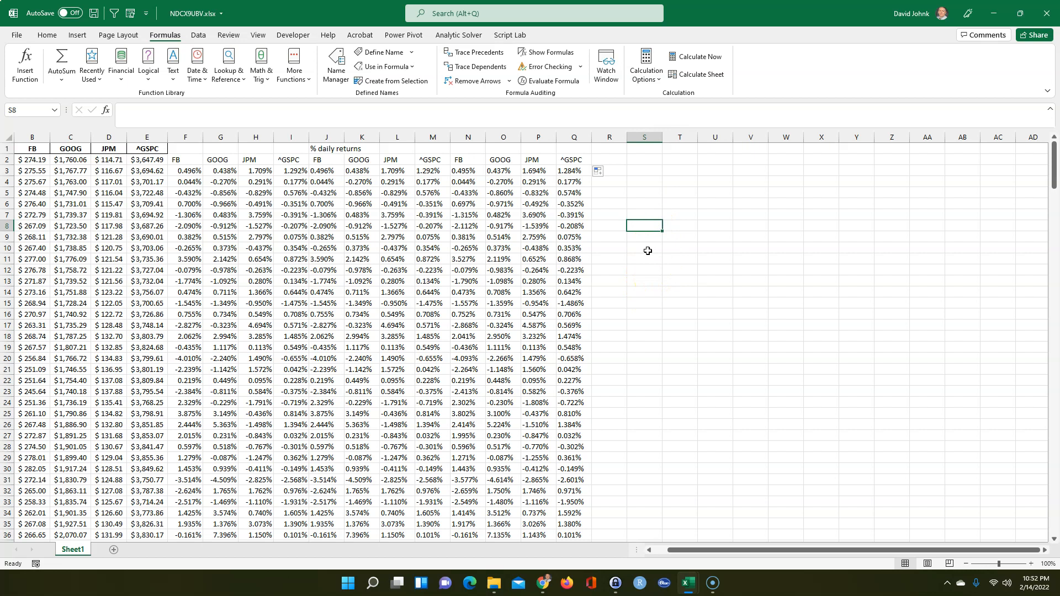
pyautogui.write('=lambda(')
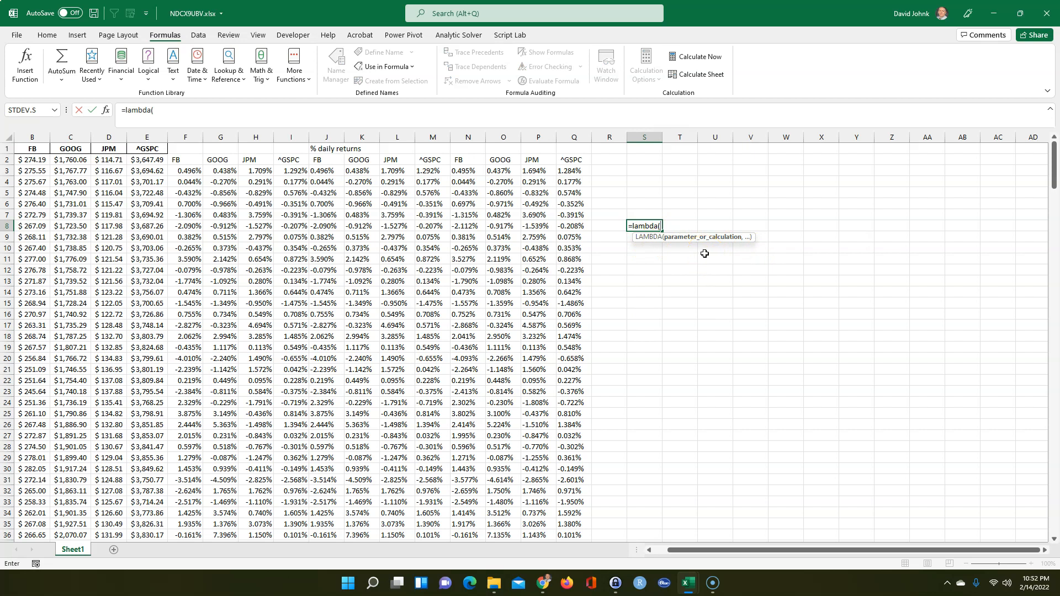
pyautogui.press('Escape')
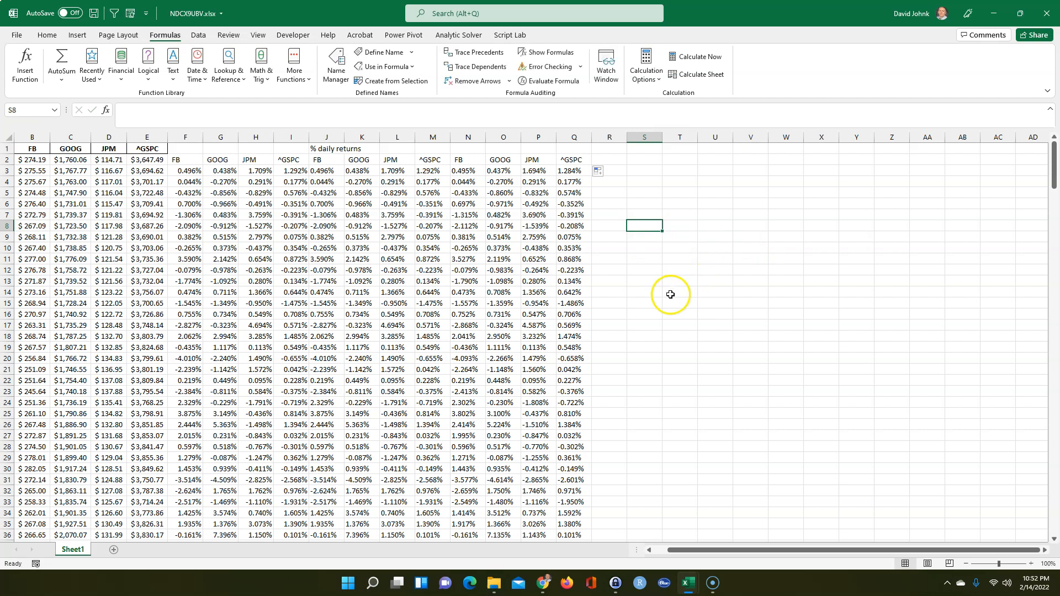